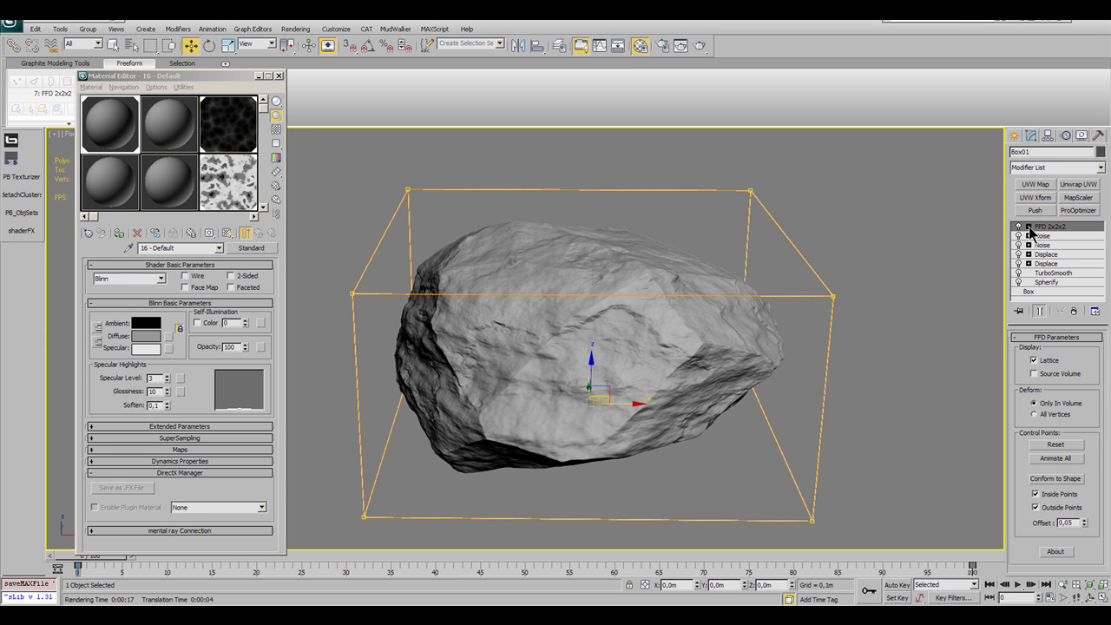
Load stone_seamless.tga as a Bitmap in the material's Diffuse slot after previewing the image, and show the map on the rock in the viewport.
middle_click_drag(524, 341, 568, 331, "alt")
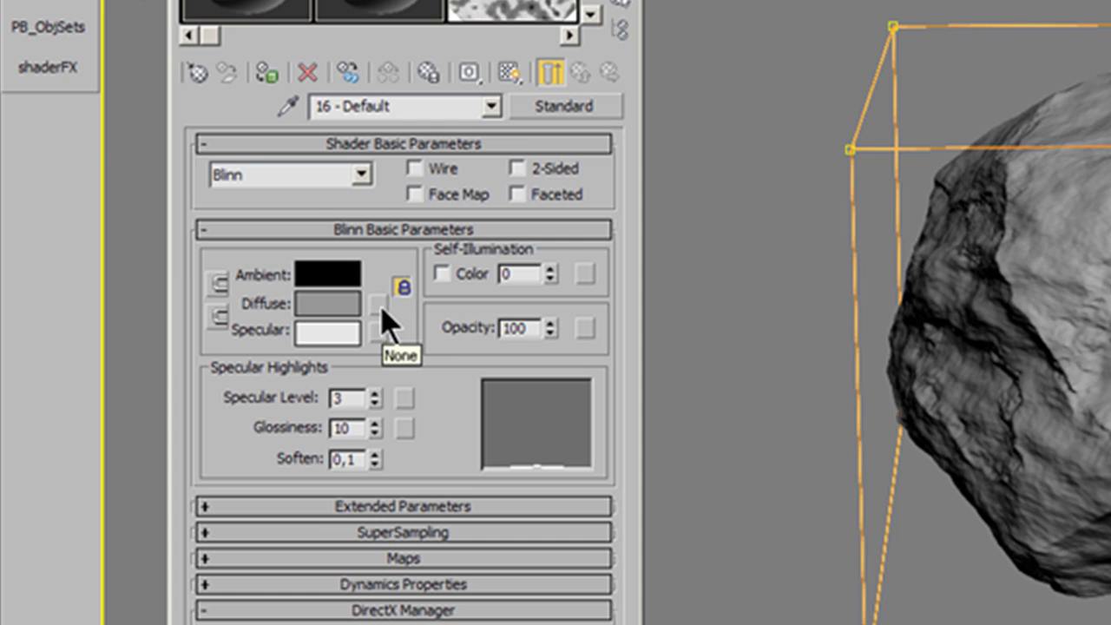
left_click(378, 305)
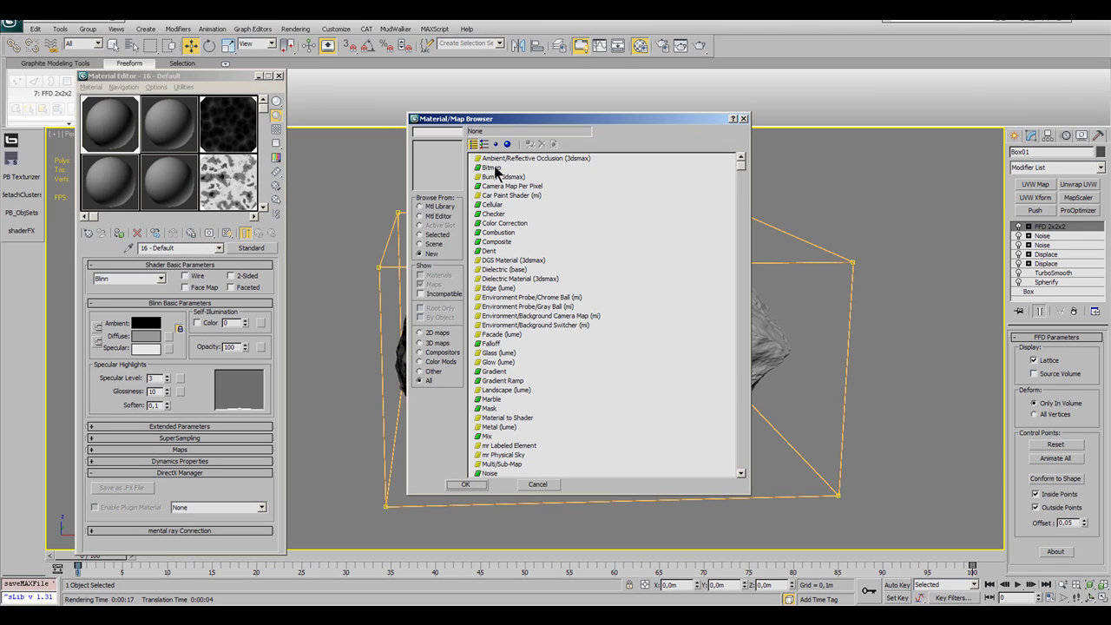
double_click(497, 168)
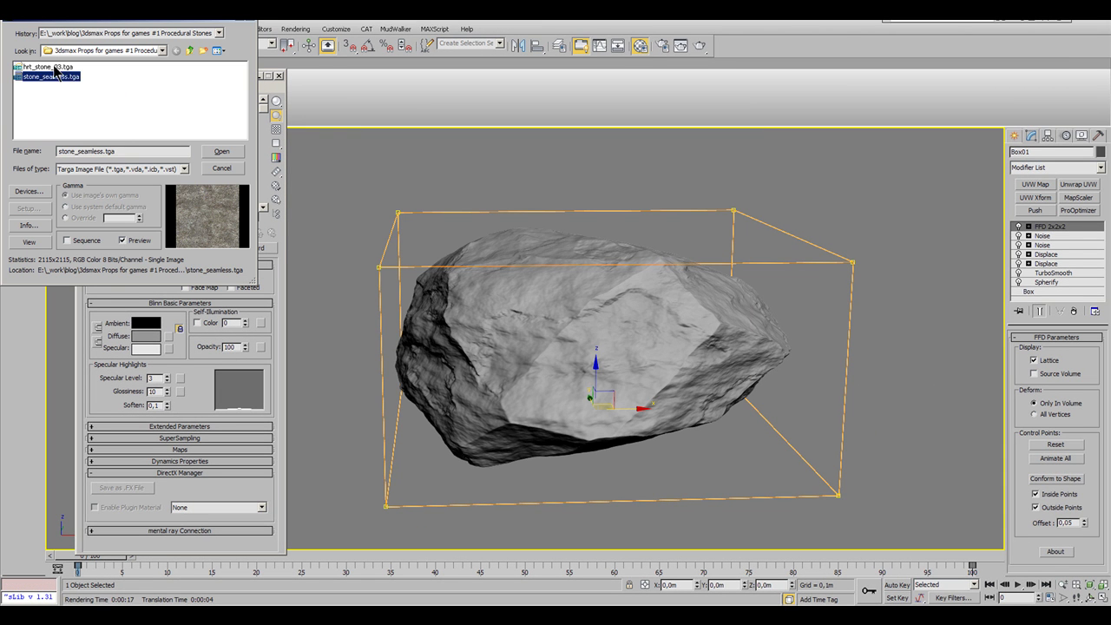
left_click(30, 241)
left_click_drag(978, 158, 595, 99)
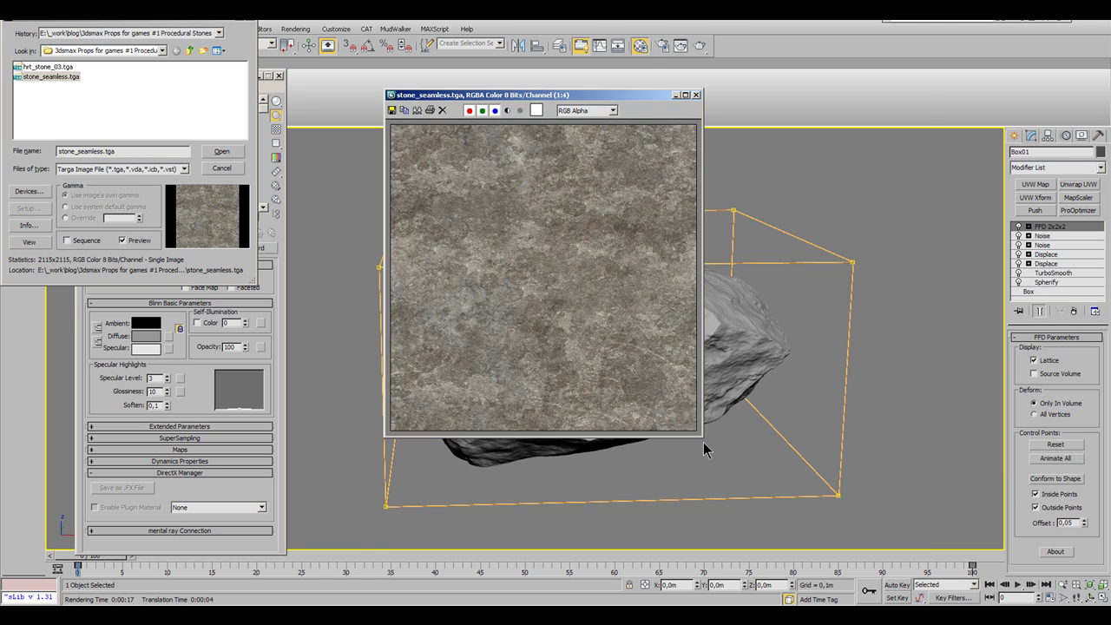
left_click_drag(701, 437, 926, 607)
scroll(792, 441, "up", 1)
middle_click_drag(639, 275, 807, 390)
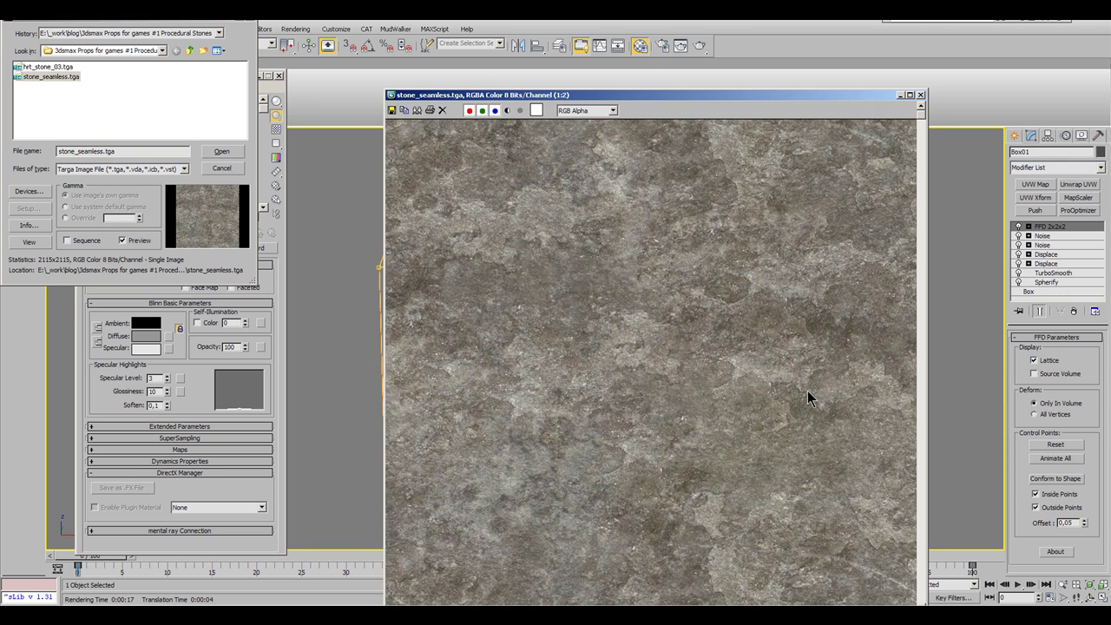
left_click(920, 95)
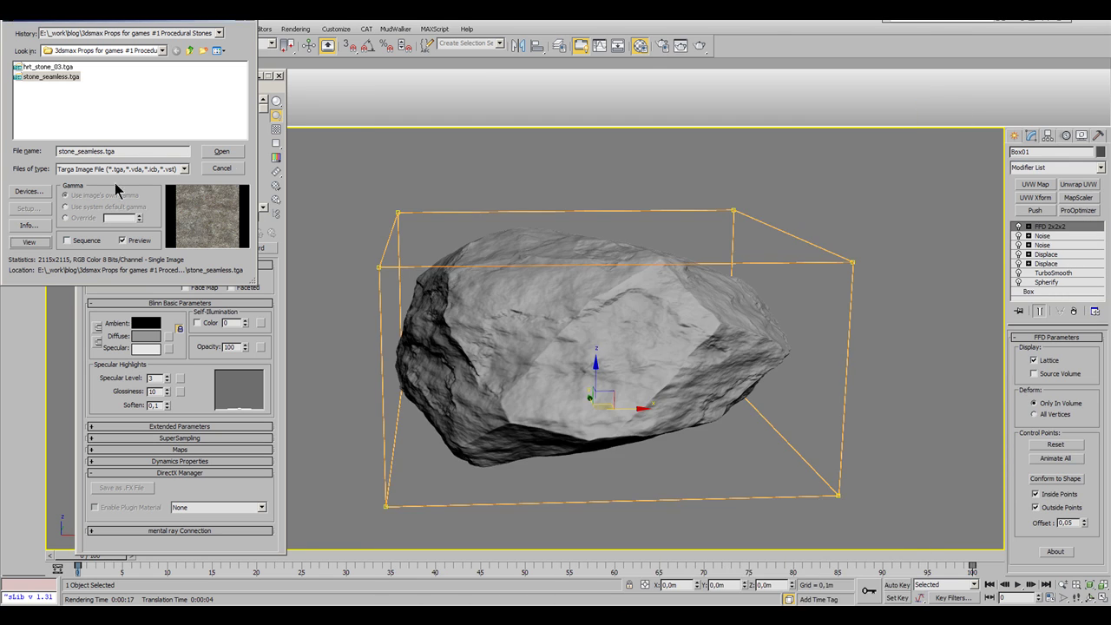
left_click(224, 152)
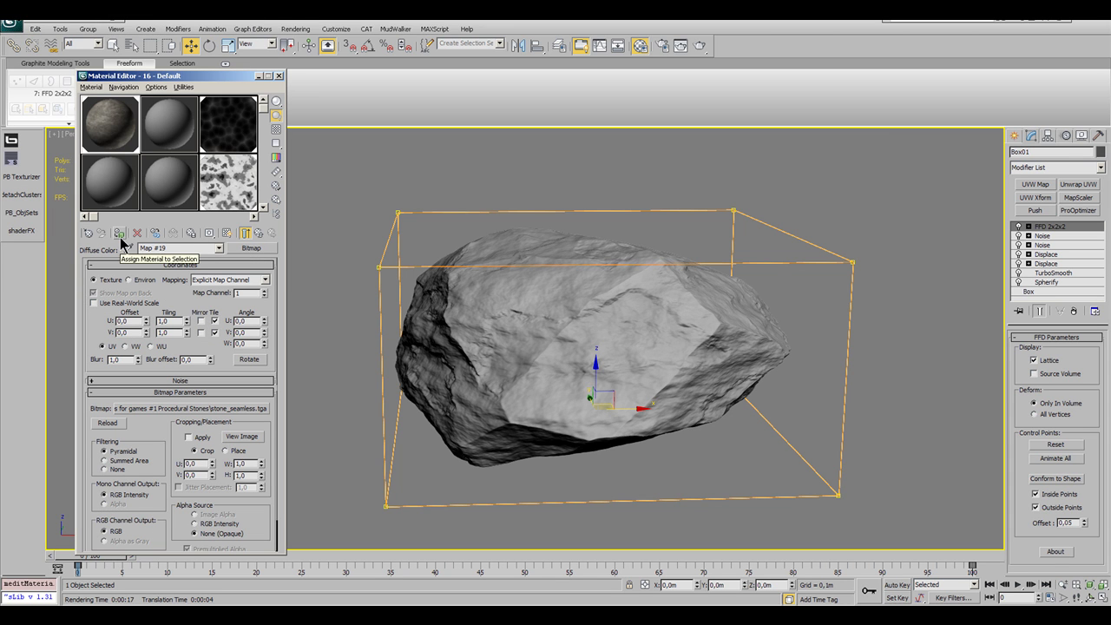
left_click(228, 232)
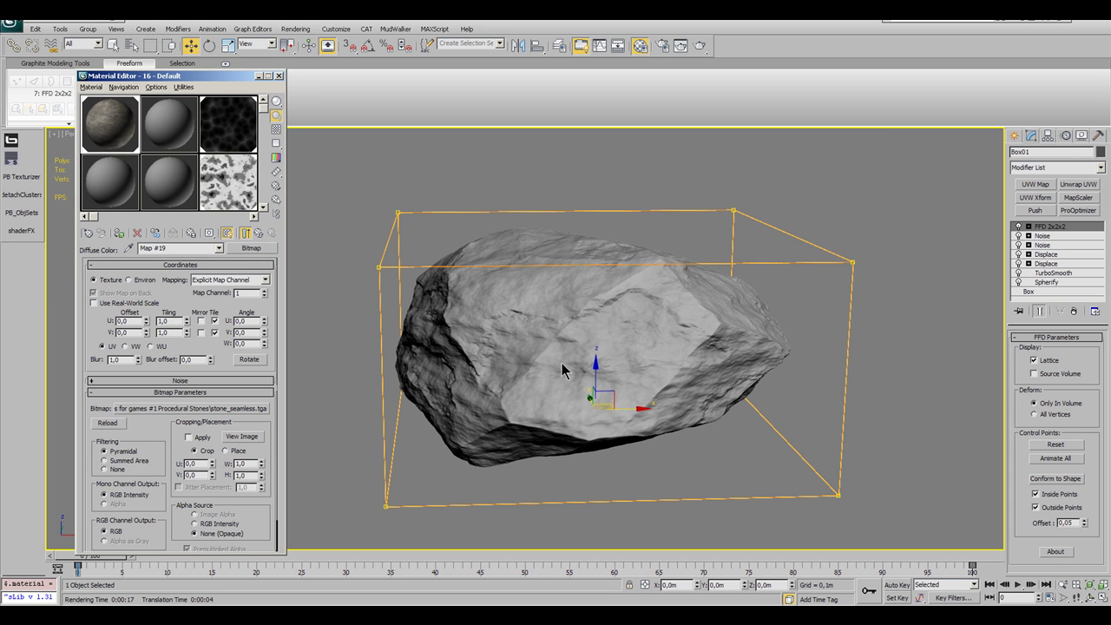
Examine the stone texture on the rock up close and from several sides.
middle_click_drag(563, 371, 555, 318, "alt")
scroll(715, 347, "up", 3)
scroll(617, 348, "down", 3)
scroll(811, 264, "up", 5)
scroll(555, 317, "up", 2)
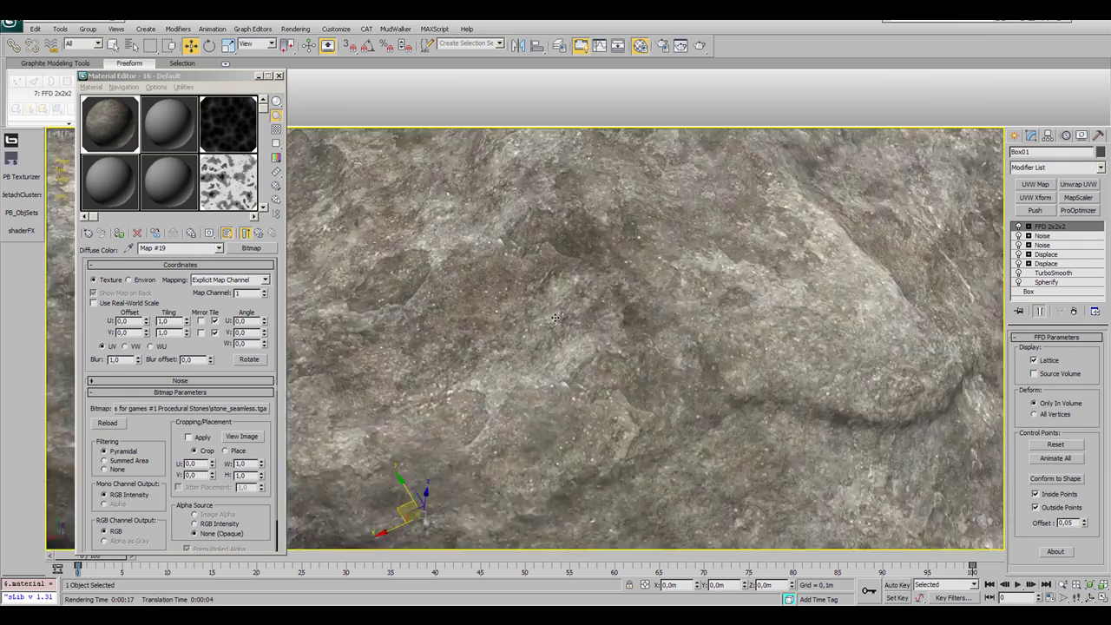
scroll(555, 318, "up", 3)
scroll(555, 318, "down", 12)
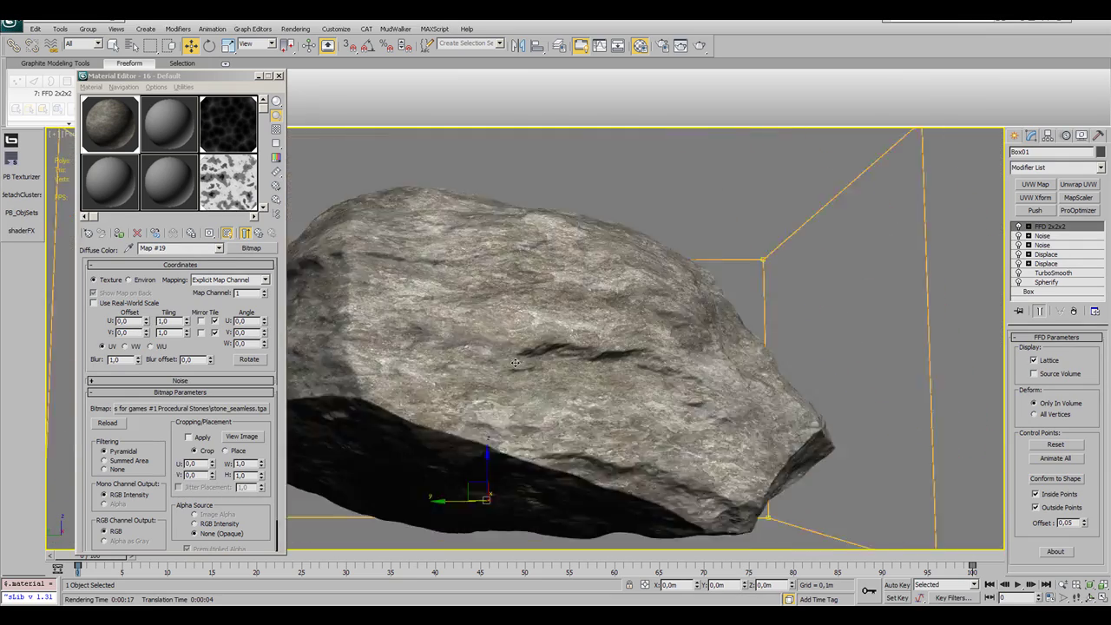
scroll(638, 349, "down", 5)
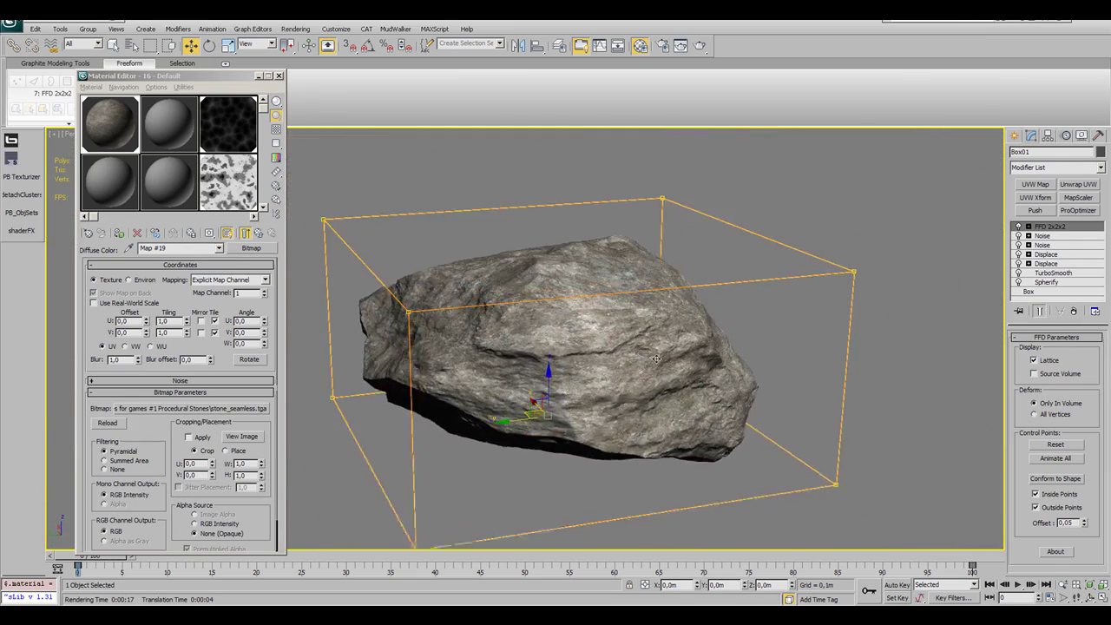
middle_click_drag(638, 349, 342, 330, "alt")
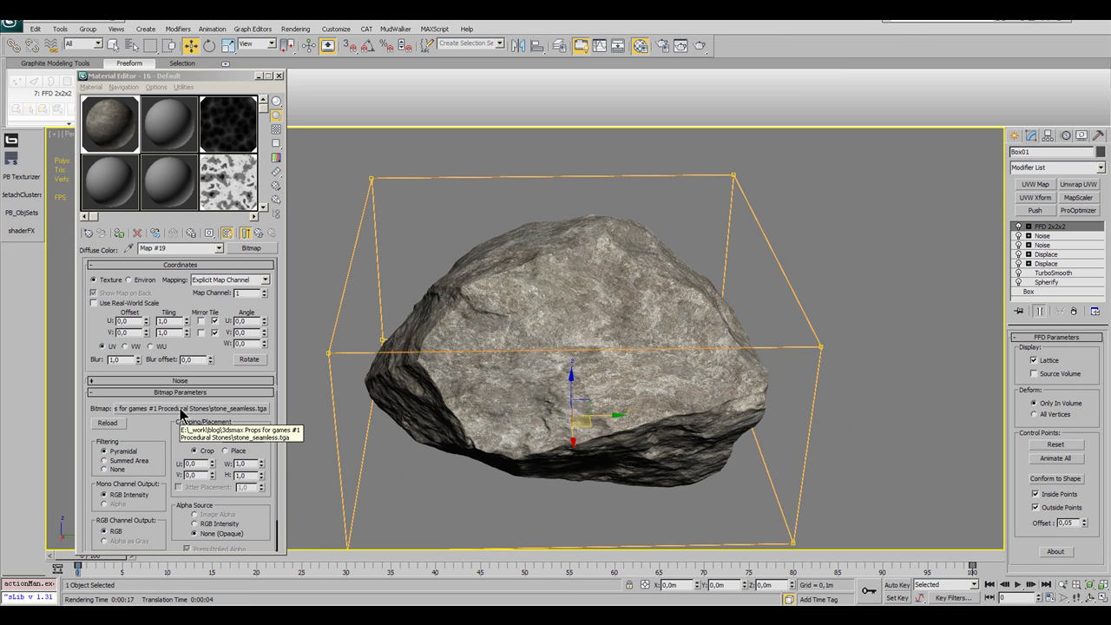
Preview hrt_stone_03.tga and load it as the diffuse map's image in place of the current bitmap.
left_click(181, 409)
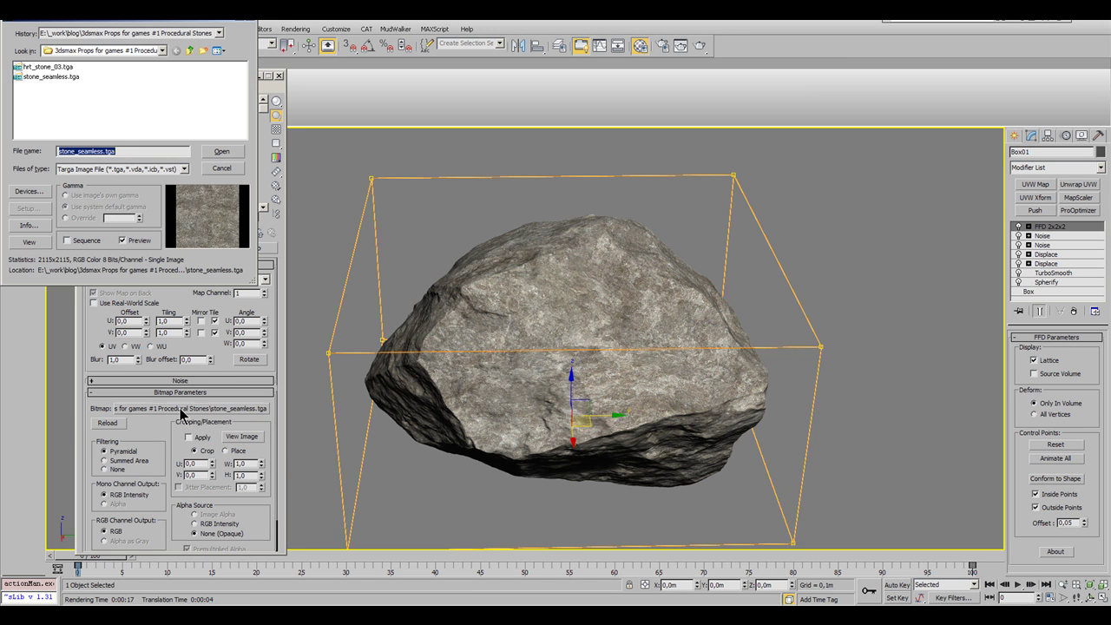
left_click(52, 67)
left_click(35, 243)
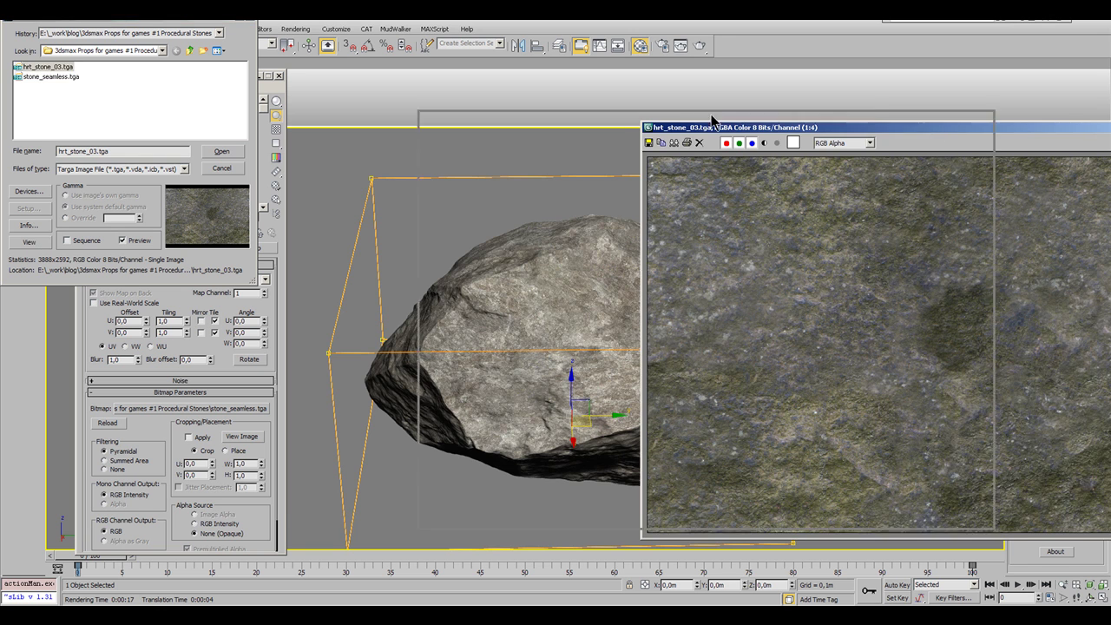
left_click_drag(935, 132, 576, 109)
left_click(850, 108)
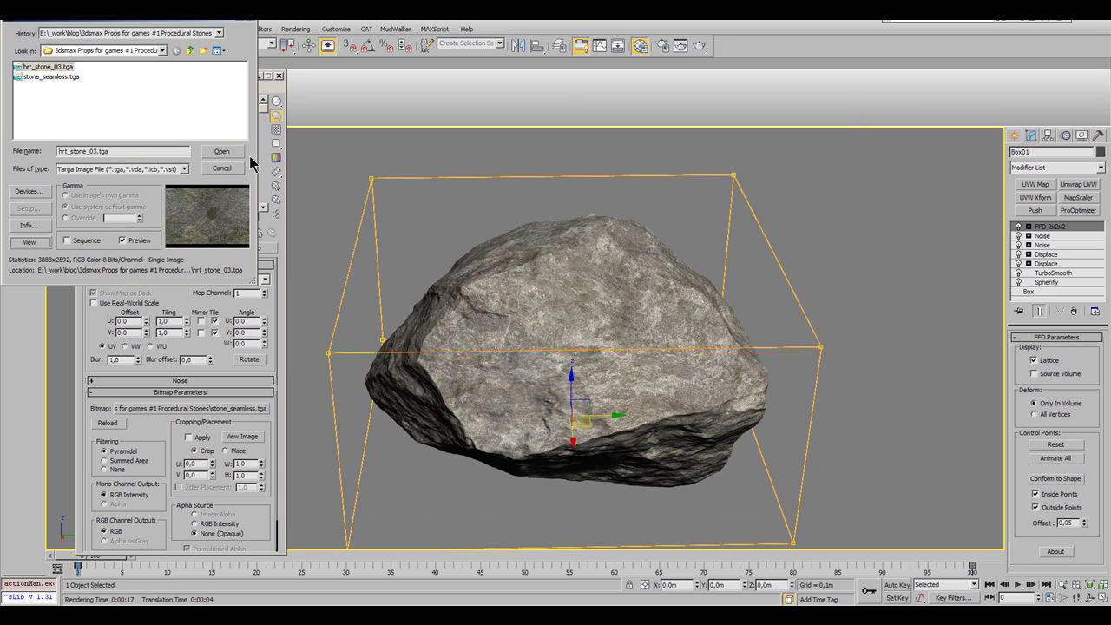
left_click(223, 151)
Inspect the rock with the hrt_stone_03 texture, checking surface detail and stretching from several angles.
middle_click_drag(647, 333, 593, 284, "alt")
scroll(593, 285, "up", 6)
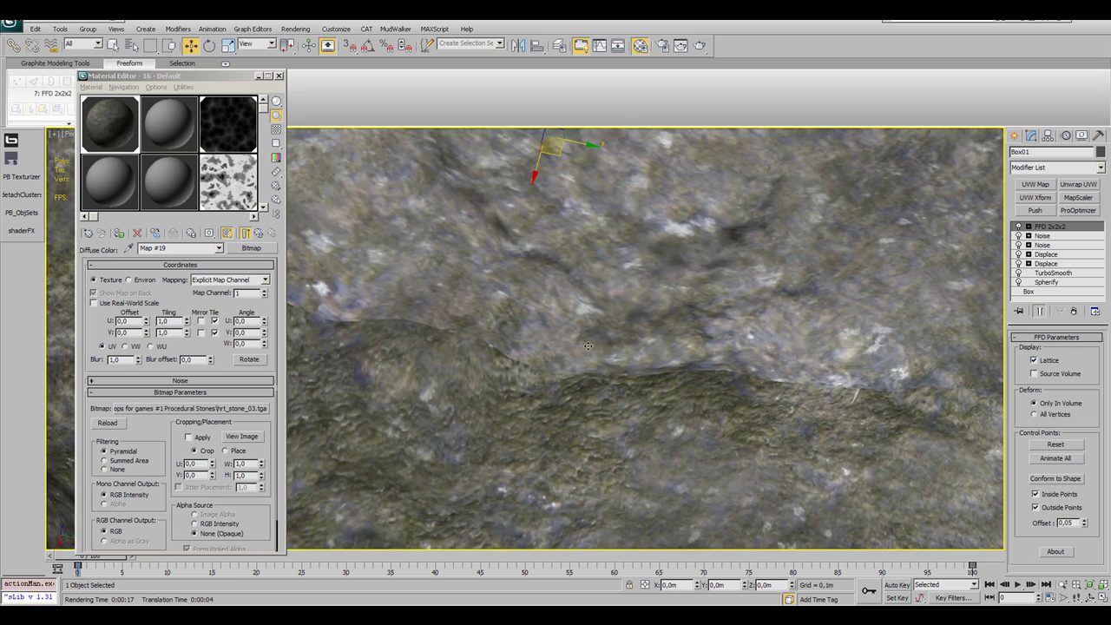
middle_click_drag(588, 347, 853, 375)
scroll(853, 374, "down", 6)
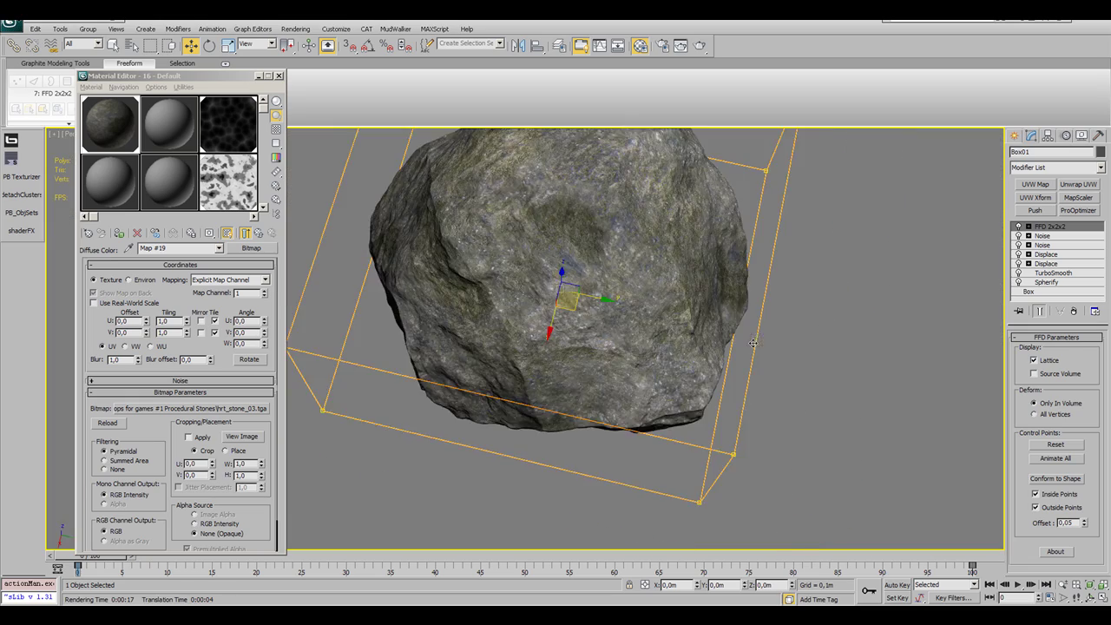
middle_click_drag(567, 282, 616, 253, "alt")
middle_click_drag(616, 254, 661, 304)
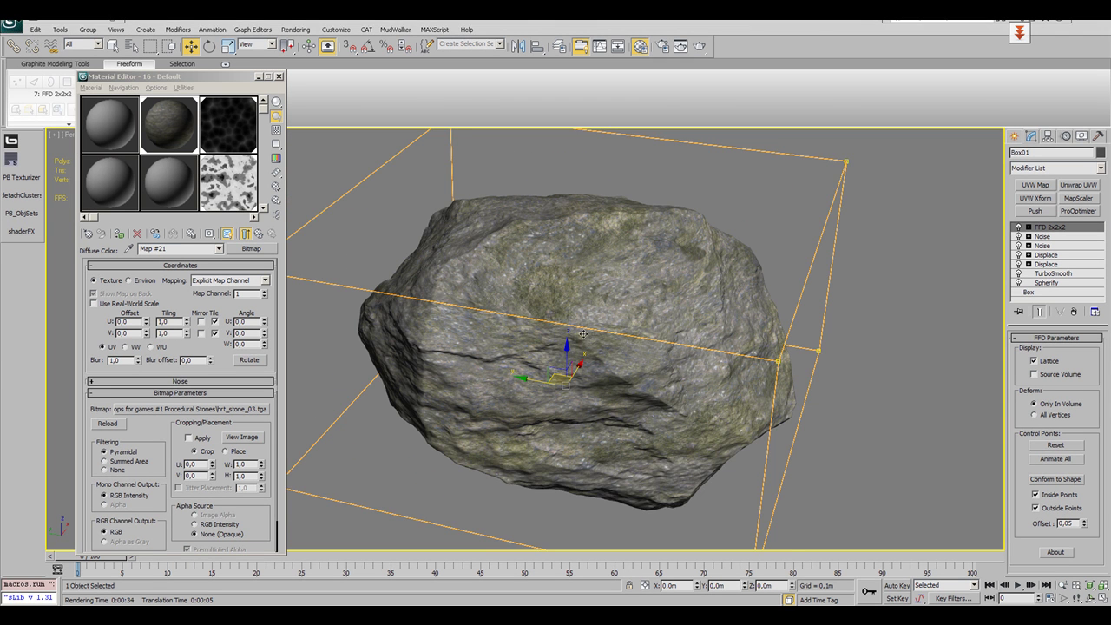
mouse_move(583, 334)
middle_mouse_down("alt")
mouse_move(580, 323)
mouse_move(604, 337)
middle_mouse_up("alt")
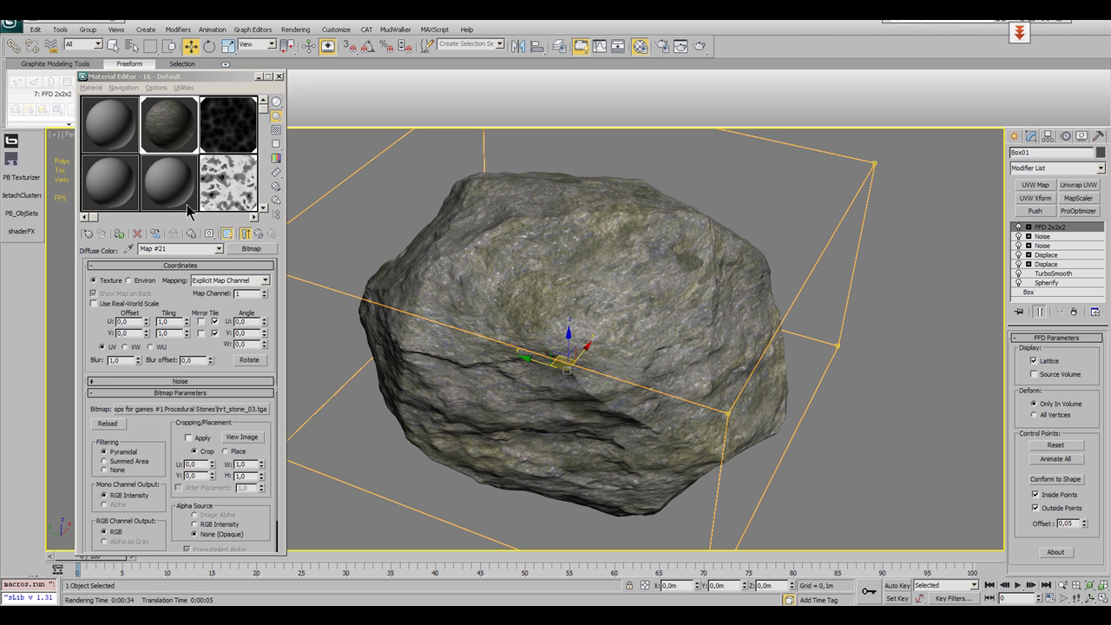
Return to the parent material and open the blendedBoxMapMaker script from the soulburnScripts lister.
left_click(261, 234)
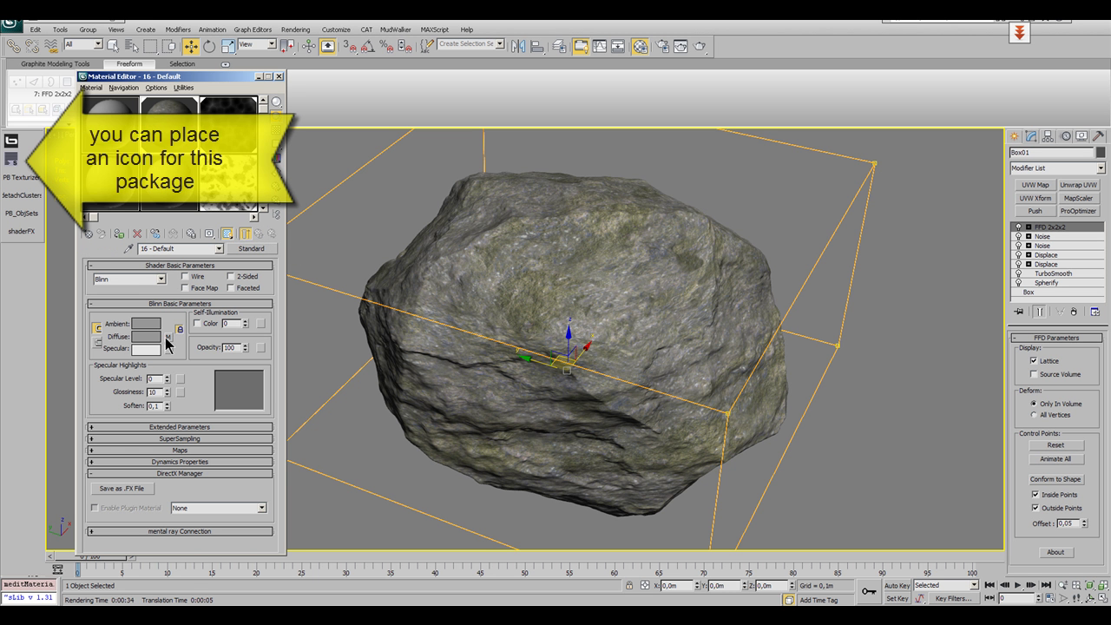
left_click(10, 162)
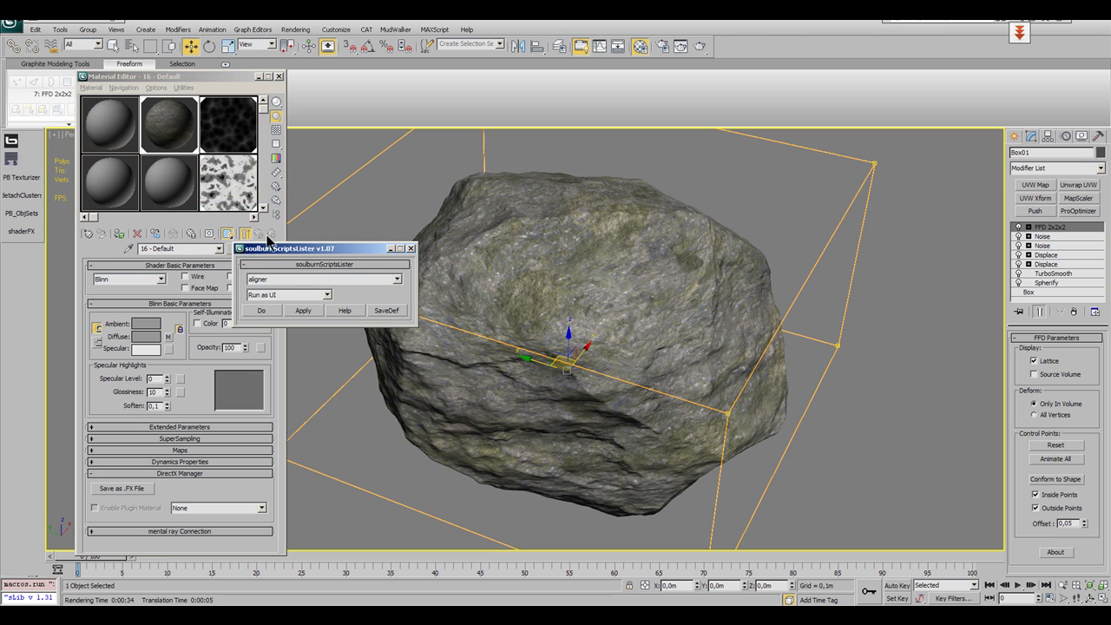
left_click(314, 280)
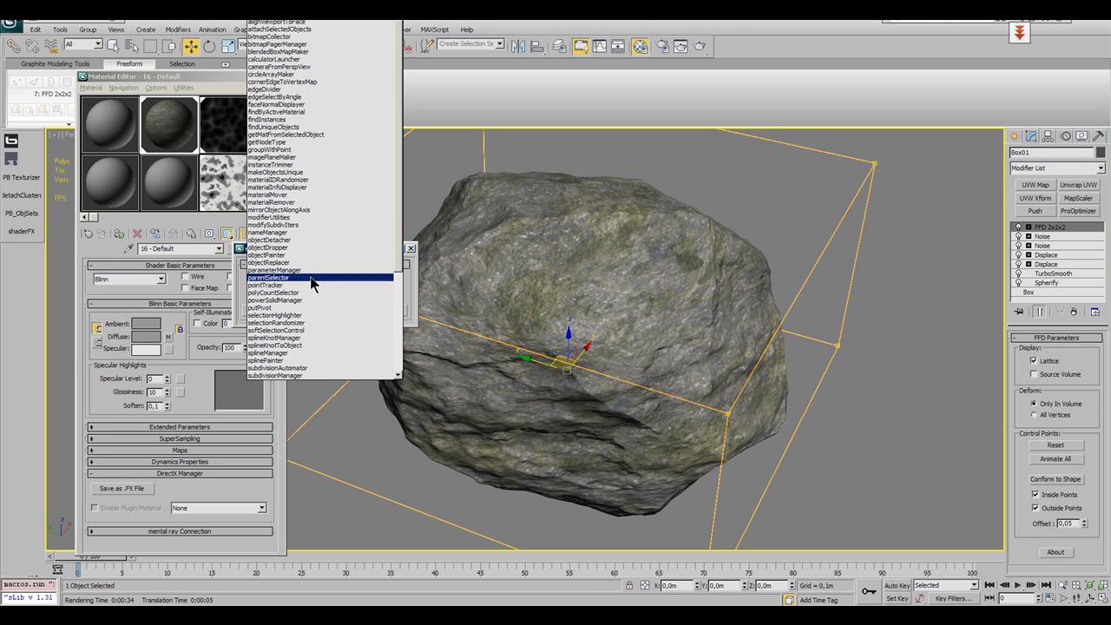
left_click(298, 53)
left_click(269, 308)
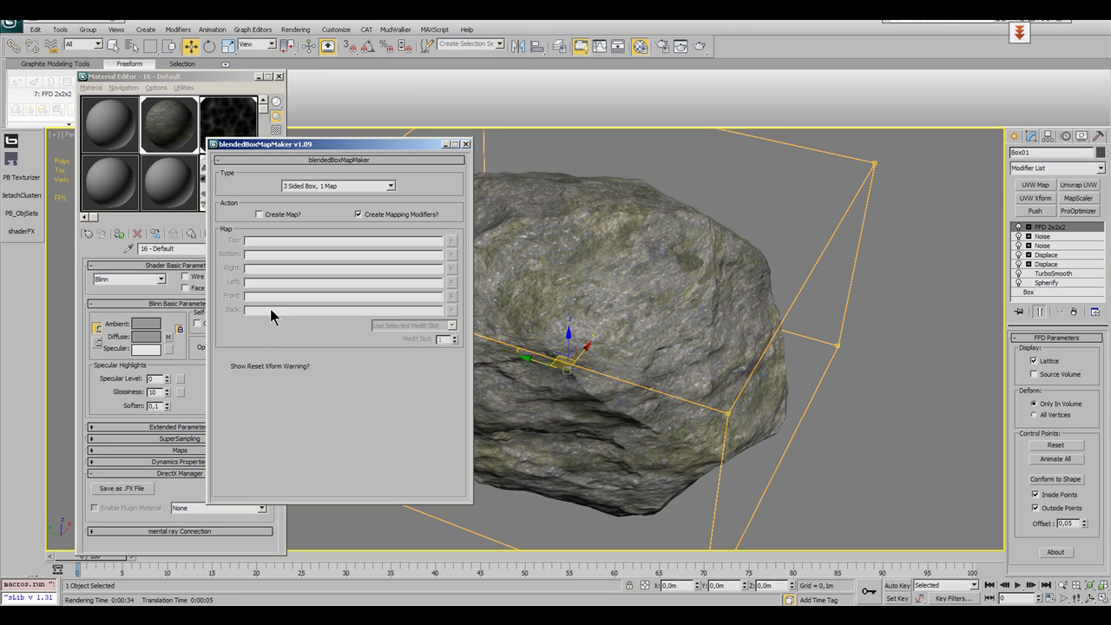
Create a 3 Sided Box, 1 Map blended map in an unused material slot, with Map Tile Amount 2,5 and hrt_stone_03.tga as the Top map.
left_click(170, 200)
left_click_drag(367, 141, 424, 128)
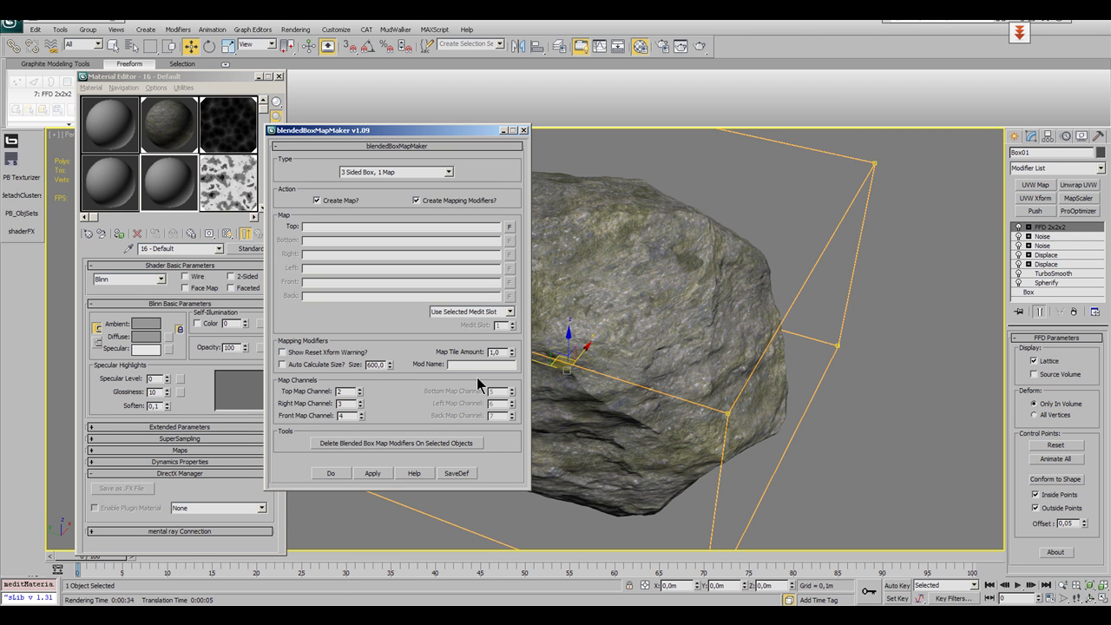
double_click(495, 351)
type("2,5")
key("Return")
left_click(510, 228)
double_click(69, 150)
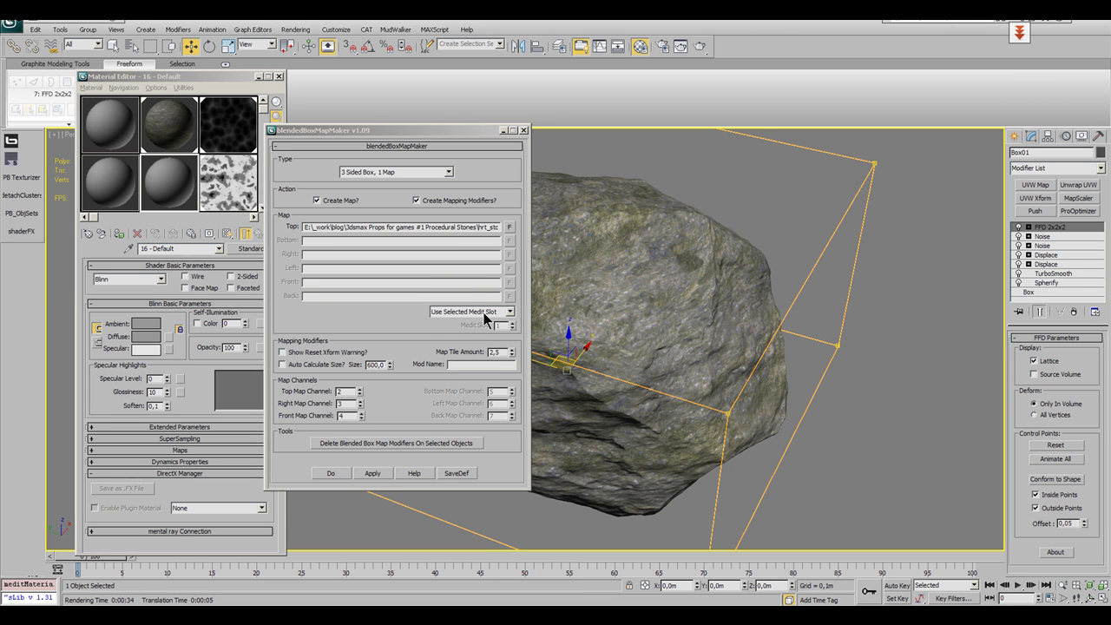
left_click(332, 473)
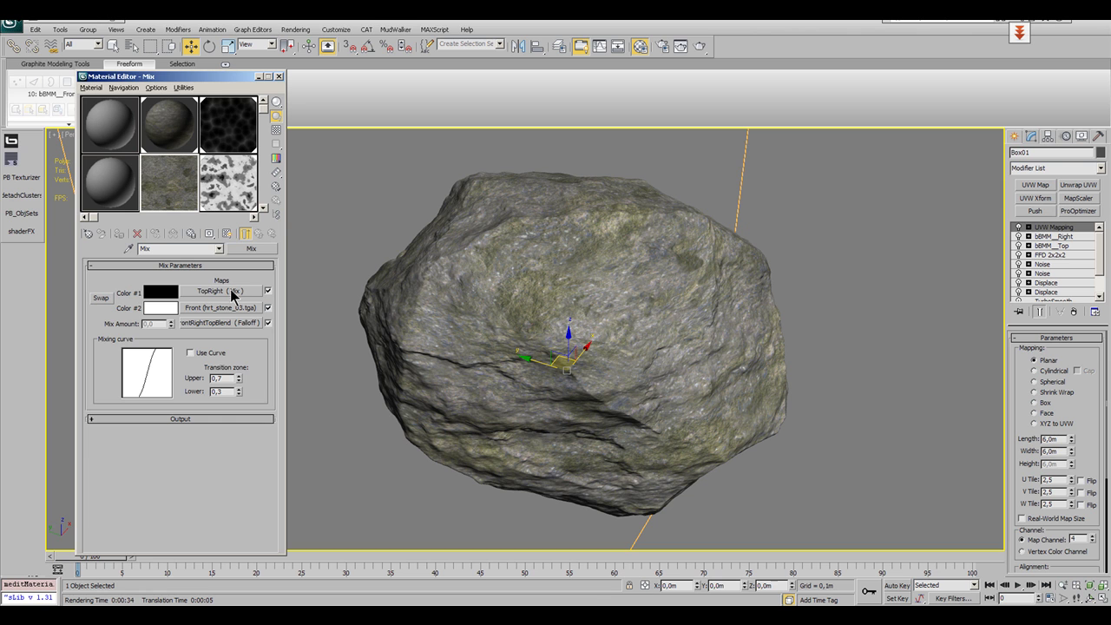
Assign the blended Mix map as an instance to the Diffuse slot of the rock's material.
left_click(174, 139)
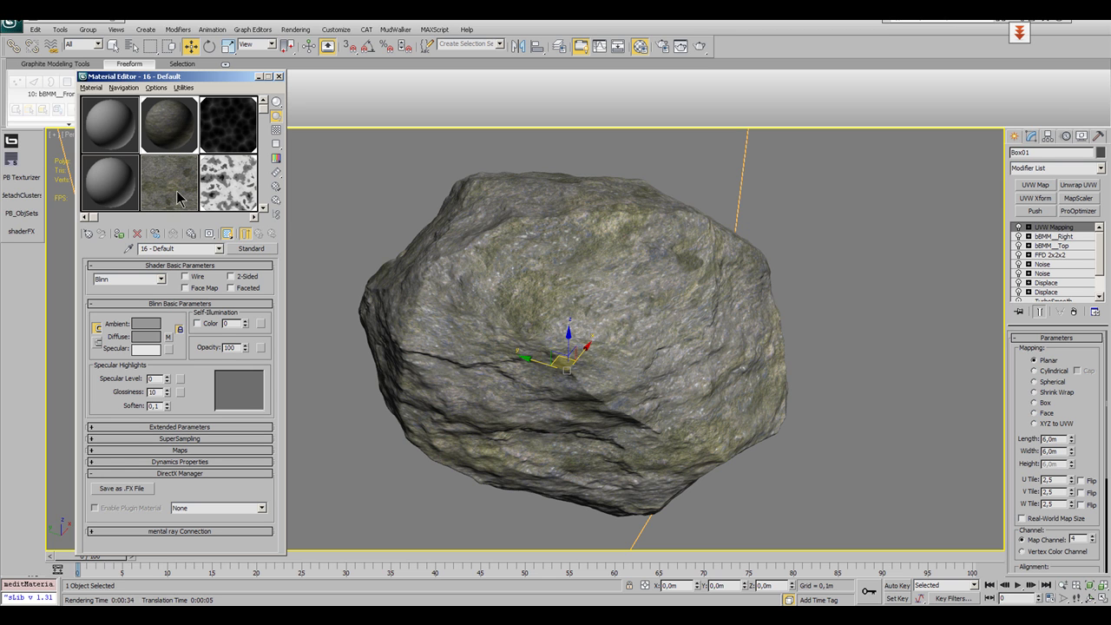
left_click_drag(177, 193, 170, 338)
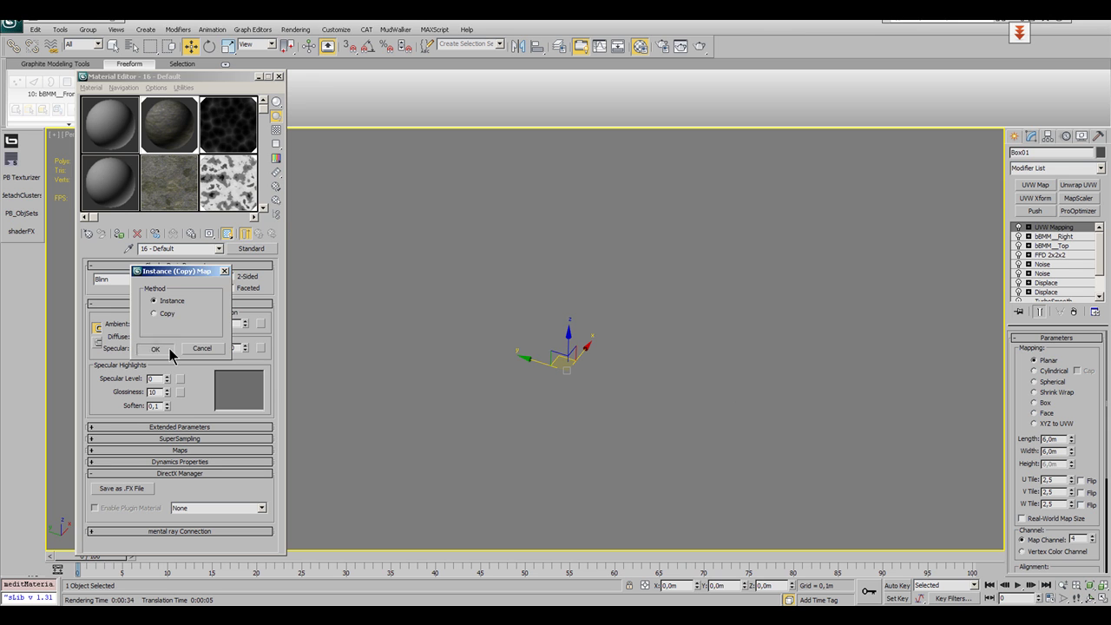
left_click(169, 349)
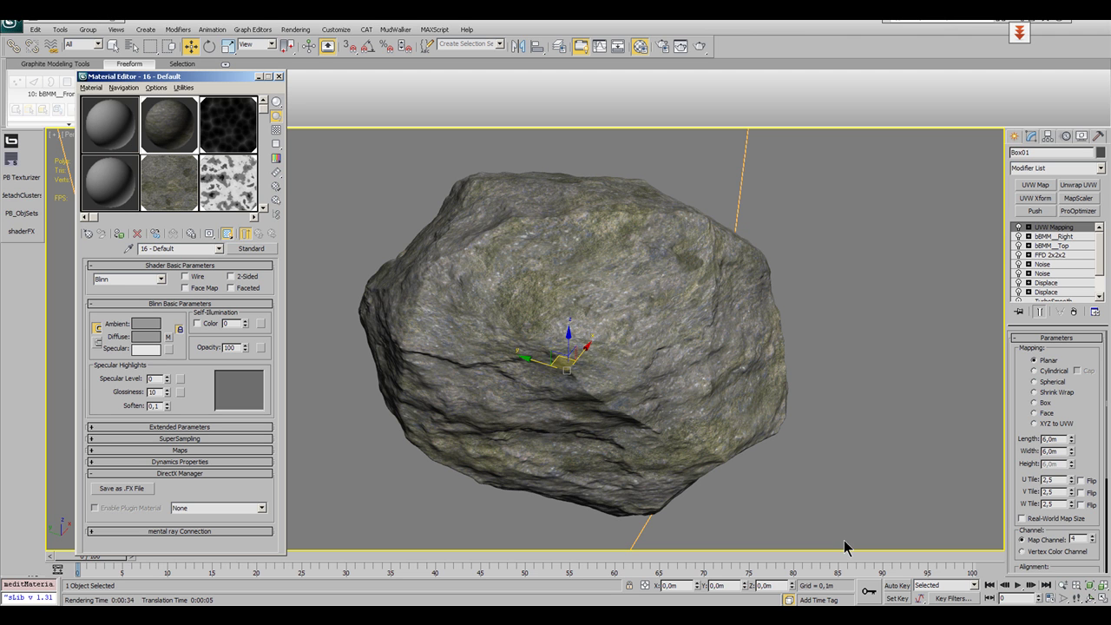
Render the Perspective view to check the blended box mapping on the rock, and close the rendered frame.
left_click(703, 47)
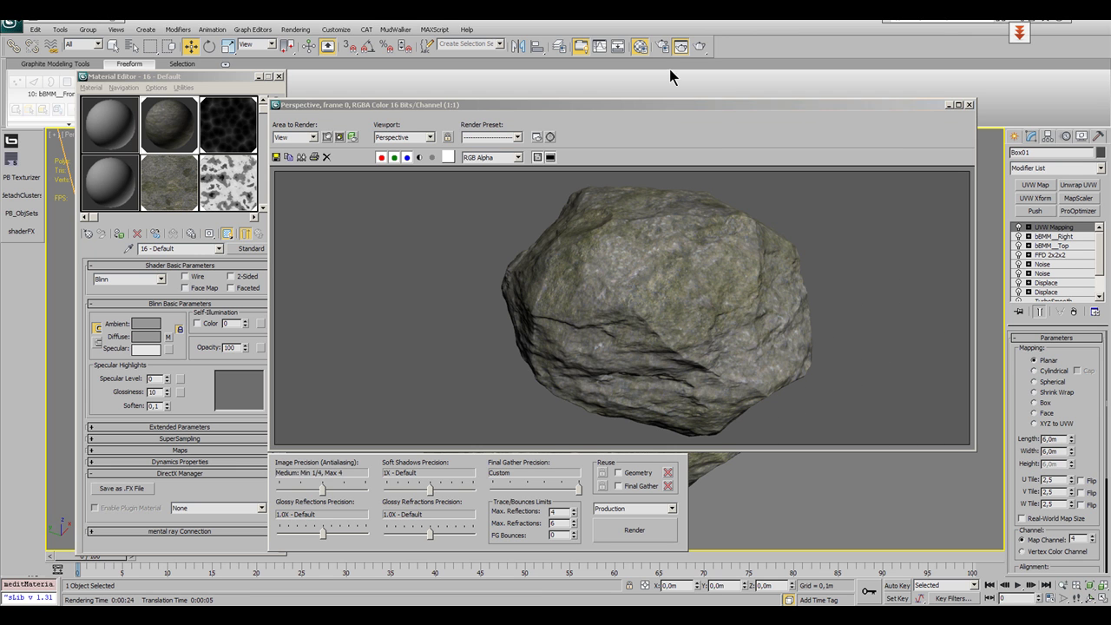
left_click(971, 108)
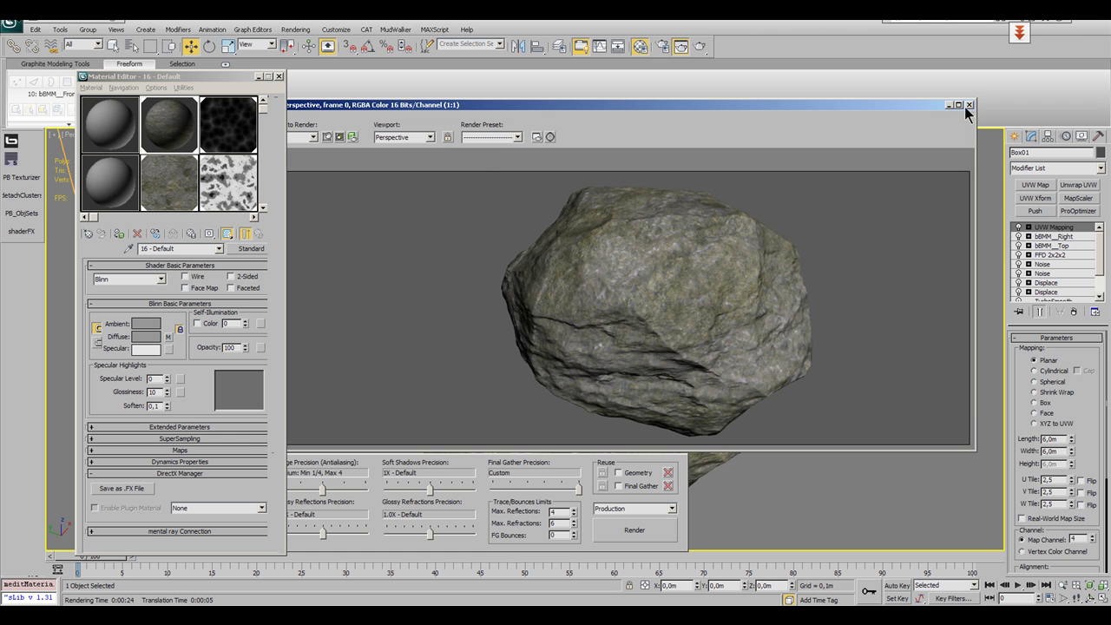
left_click(968, 105)
Render the rock from its other side to check the blended texture there.
middle_click_drag(640, 319, 532, 356, "alt")
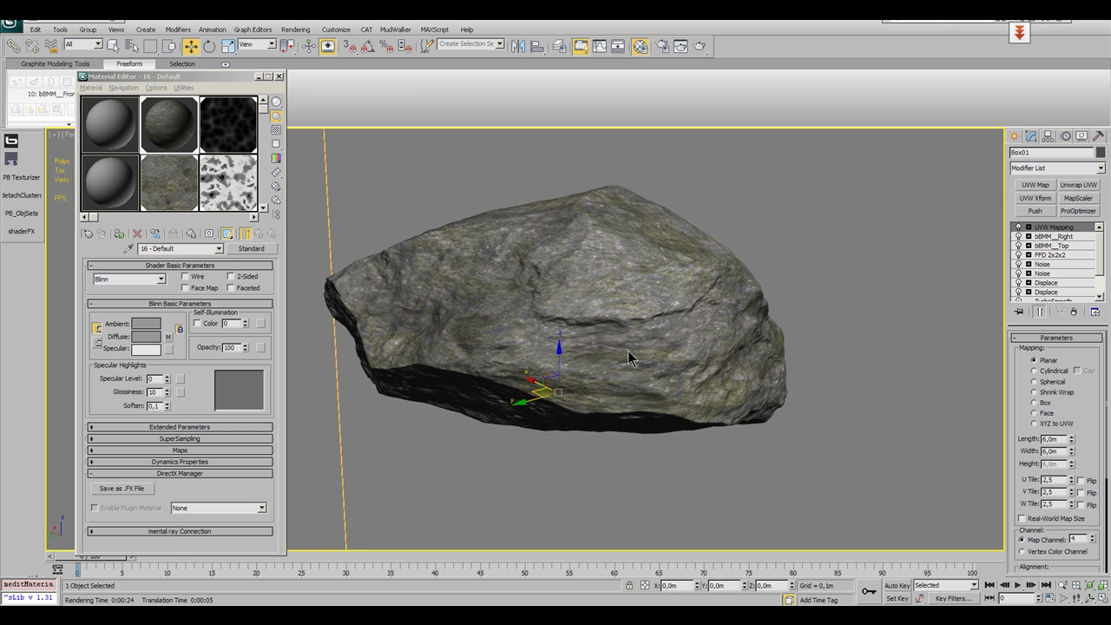
middle_click_drag(628, 355, 637, 345, "alt")
key("shift+z")
scroll(618, 358, "up", 5)
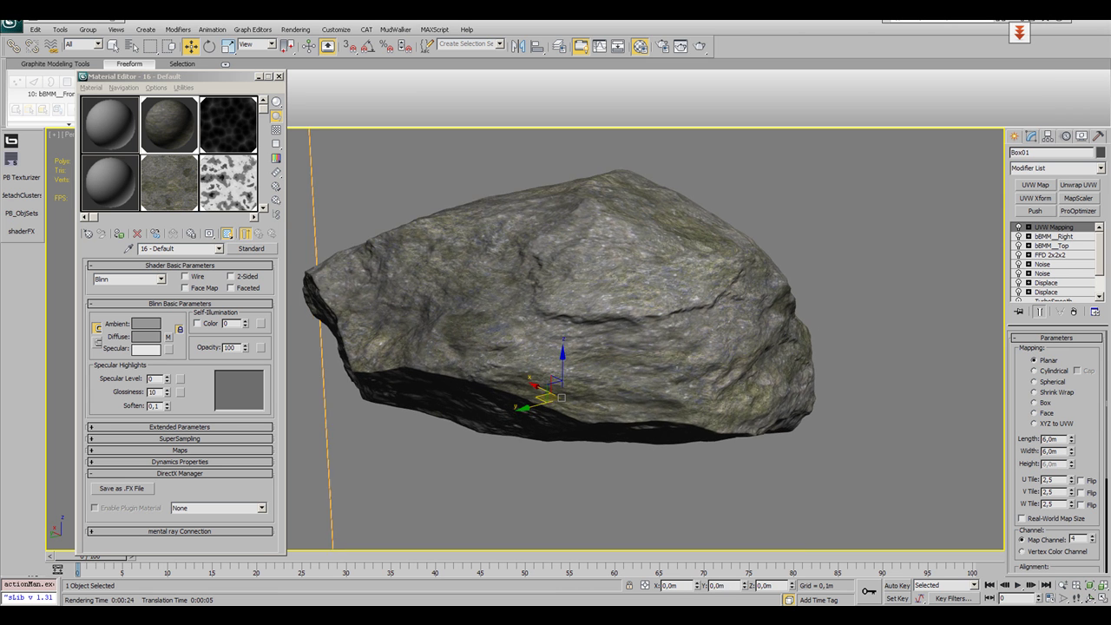
key("shift+q")
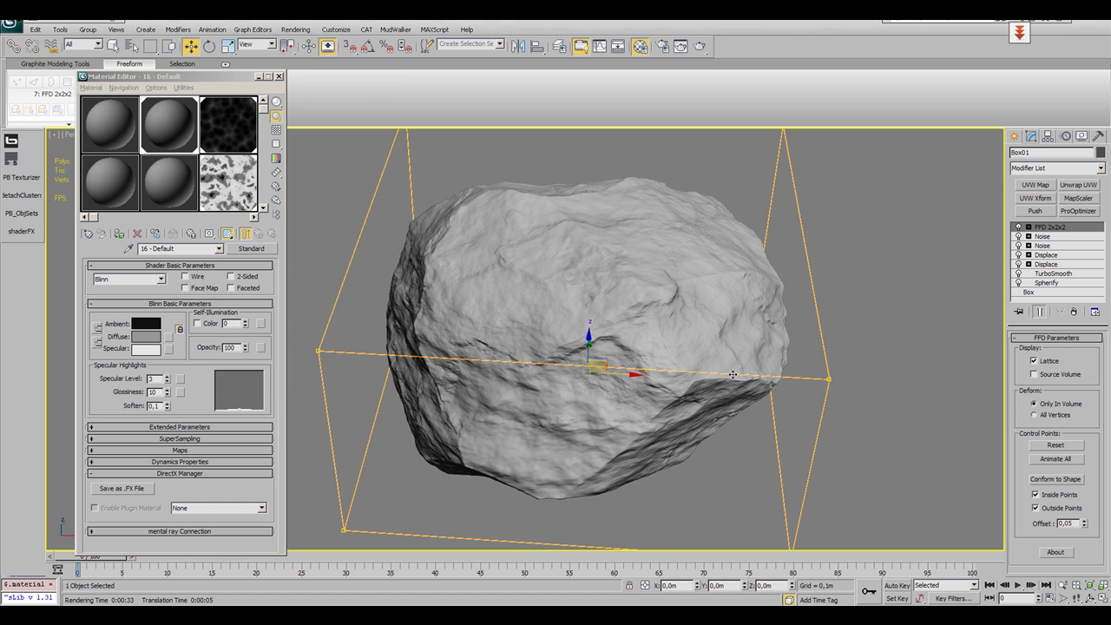
middle_click_drag(717, 331, 745, 380, "alt")
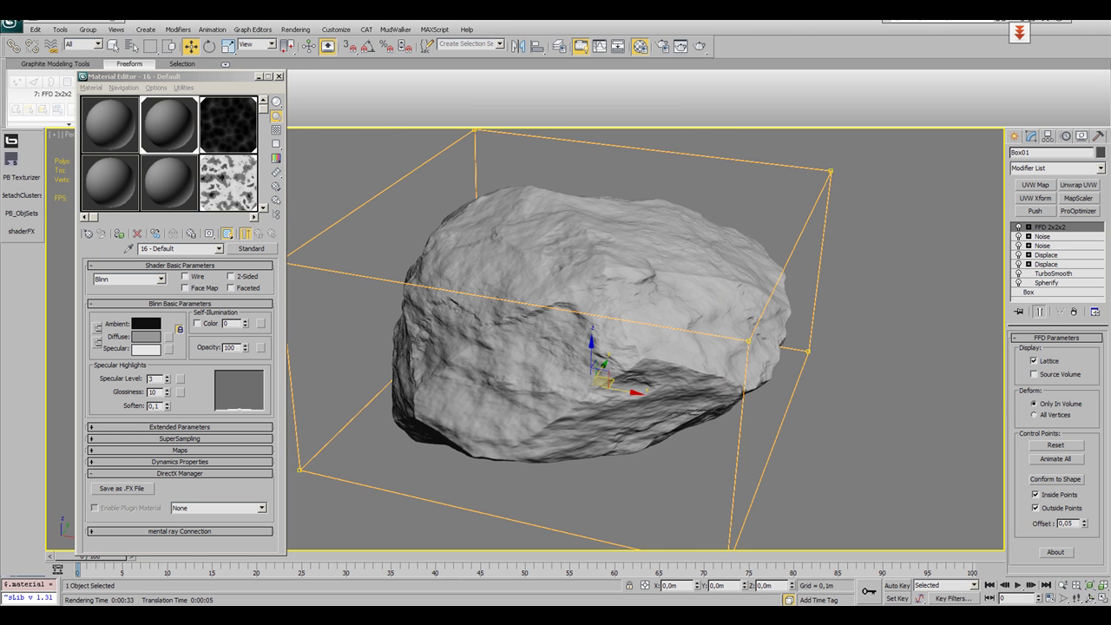
Set the rock's TurboSmooth iterations to 2.
left_click(1053, 273)
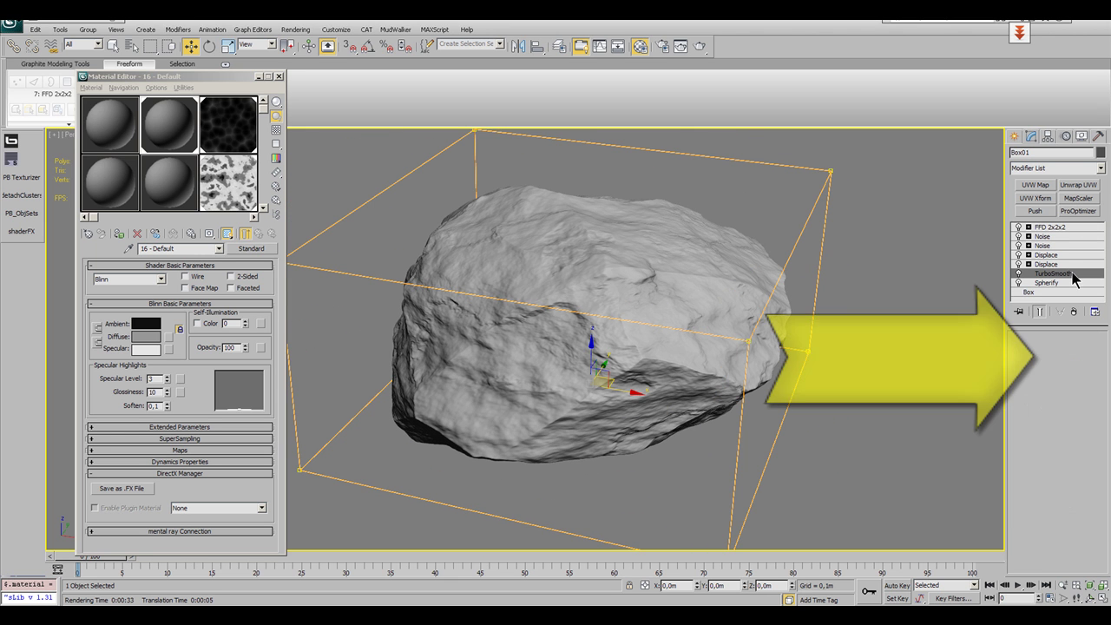
left_click(1094, 360)
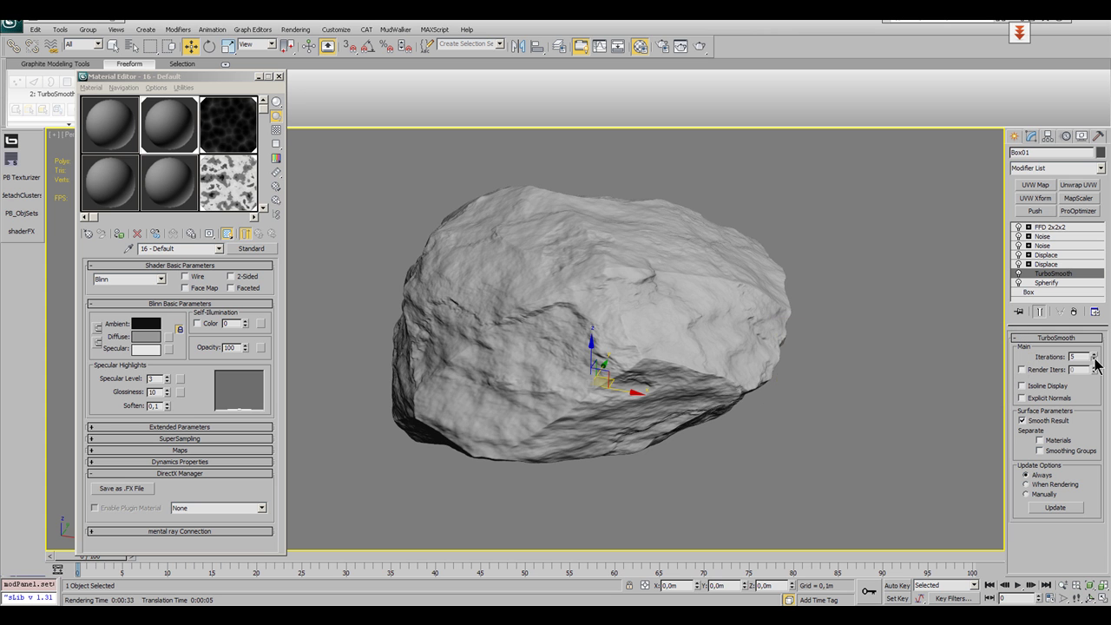
left_click(1094, 360)
left_click(1094, 361)
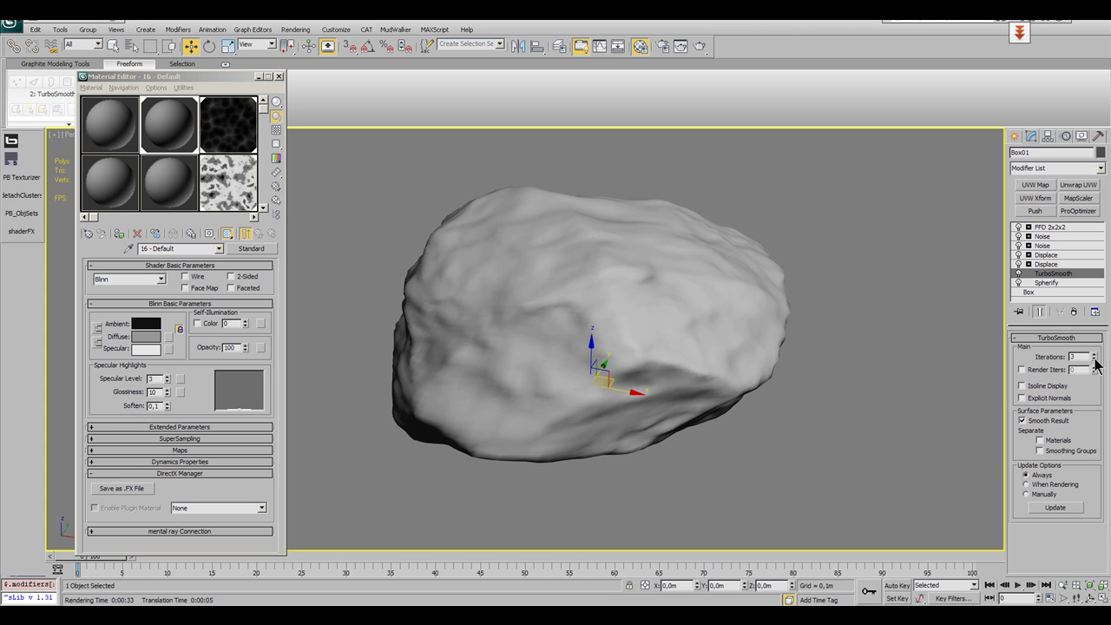
left_click(1093, 360)
middle_click_drag(955, 367, 803, 290, "alt")
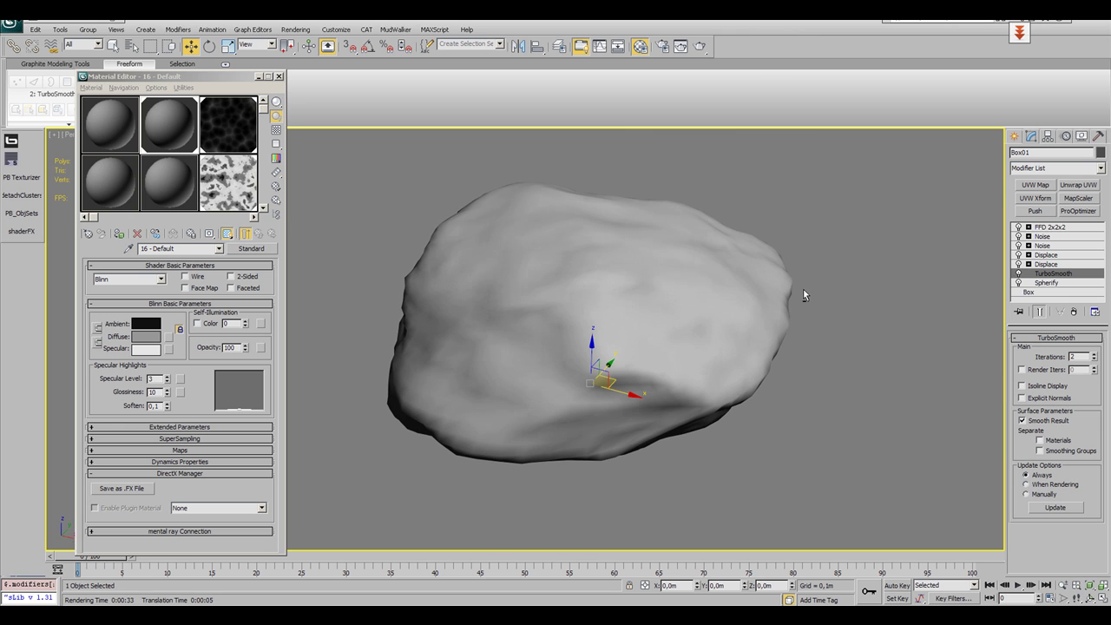
Add an Unwrap UVW modifier above the FFD 2x2x2, open its UV editor beside the rock, and close the Material Editor.
left_click(1074, 232)
left_click(1079, 185)
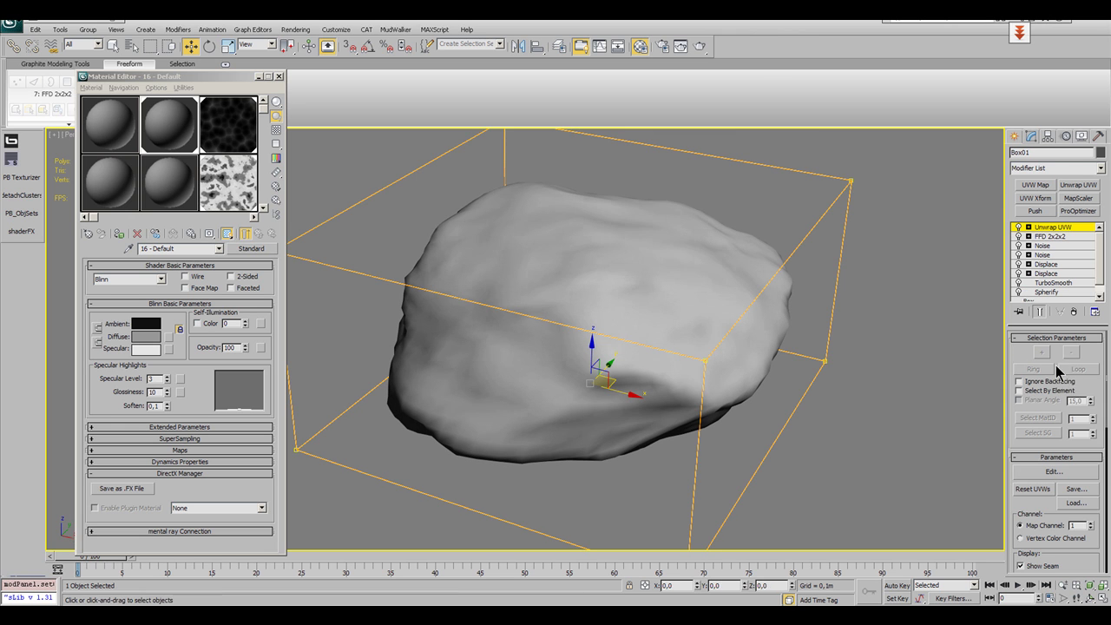
left_click_drag(1110, 165, 786, 138)
middle_click_drag(465, 289, 351, 281)
left_click(278, 77)
middle_click_drag(365, 225, 384, 297, "alt")
scroll(1073, 442, "down", 10)
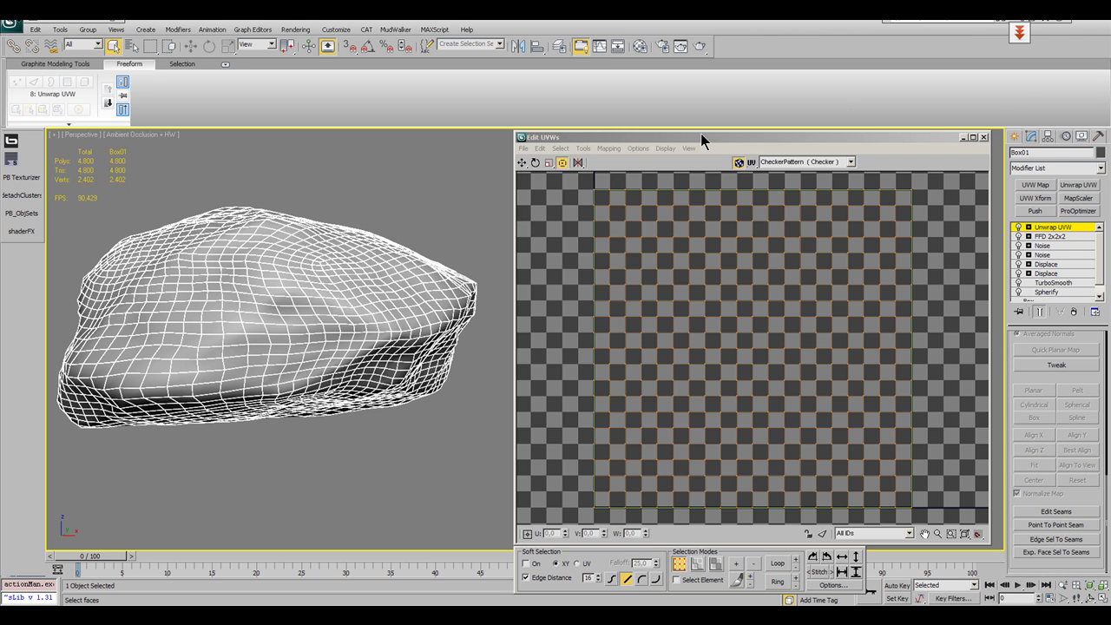
Set the UV editor's background tile brightness to 0,2 in the Unwrap Options.
left_click(638, 149)
left_click(668, 201)
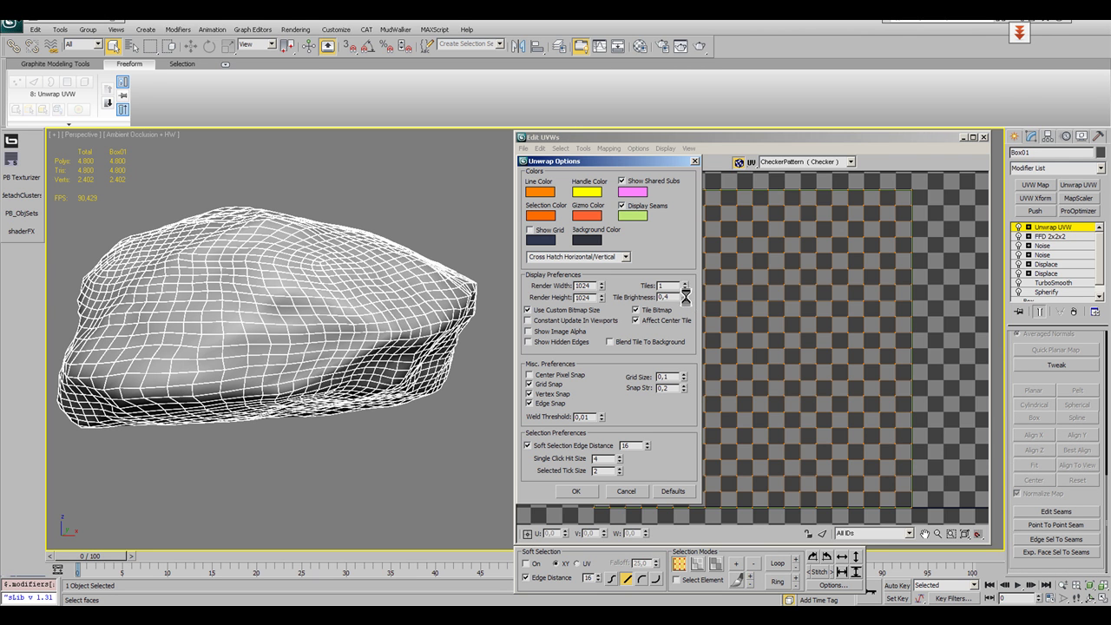
left_click(685, 301)
left_click(685, 300)
left_click(686, 300)
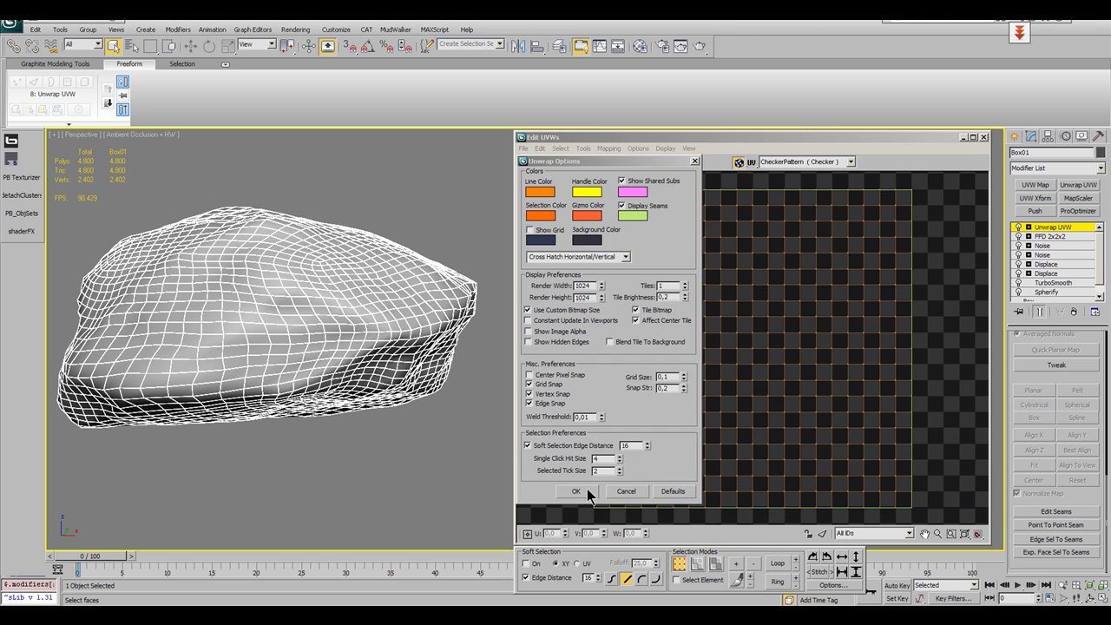
left_click(587, 490)
Select all UV faces, move them left so they clear the central texture tile, and deselect them.
left_click(637, 148)
left_click(652, 170)
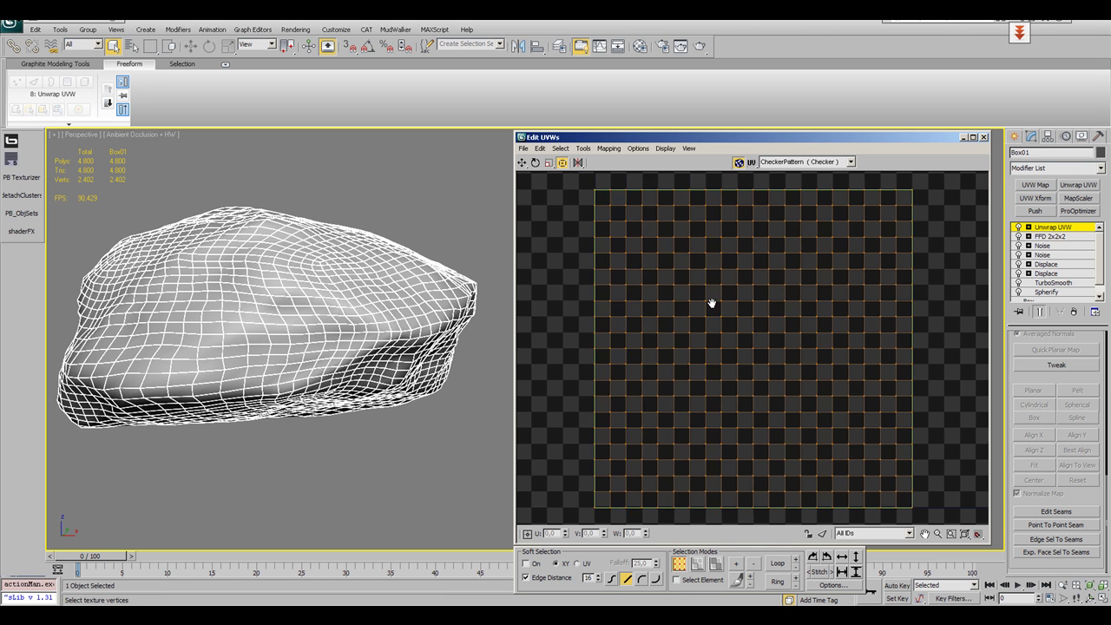
scroll(709, 303, "down", 5)
left_click_drag(628, 234, 844, 429)
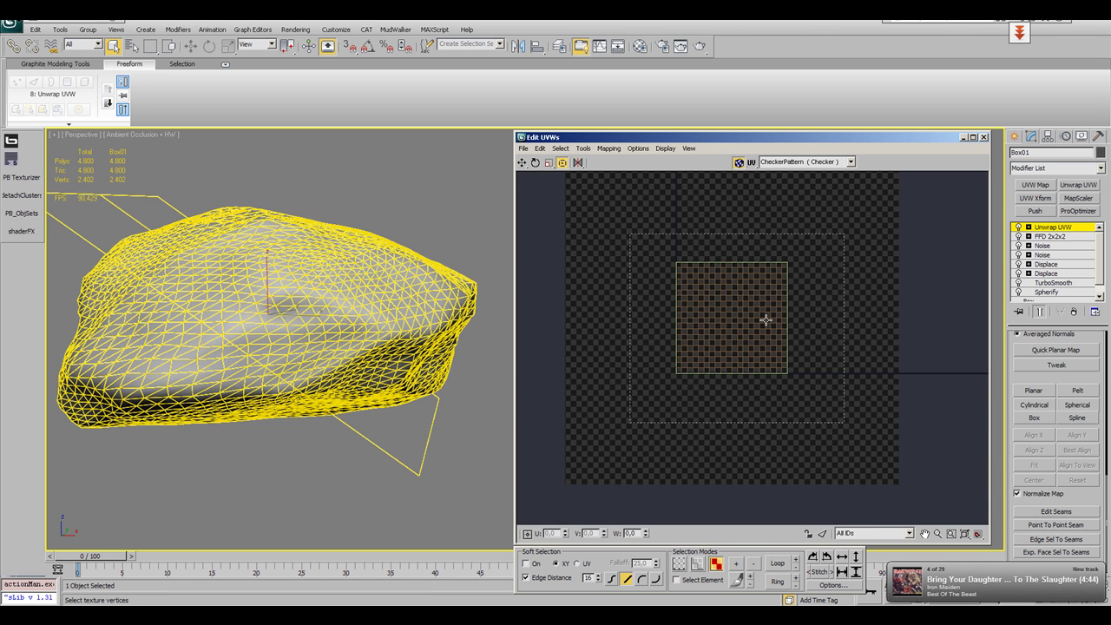
left_click_drag(767, 320, 579, 313)
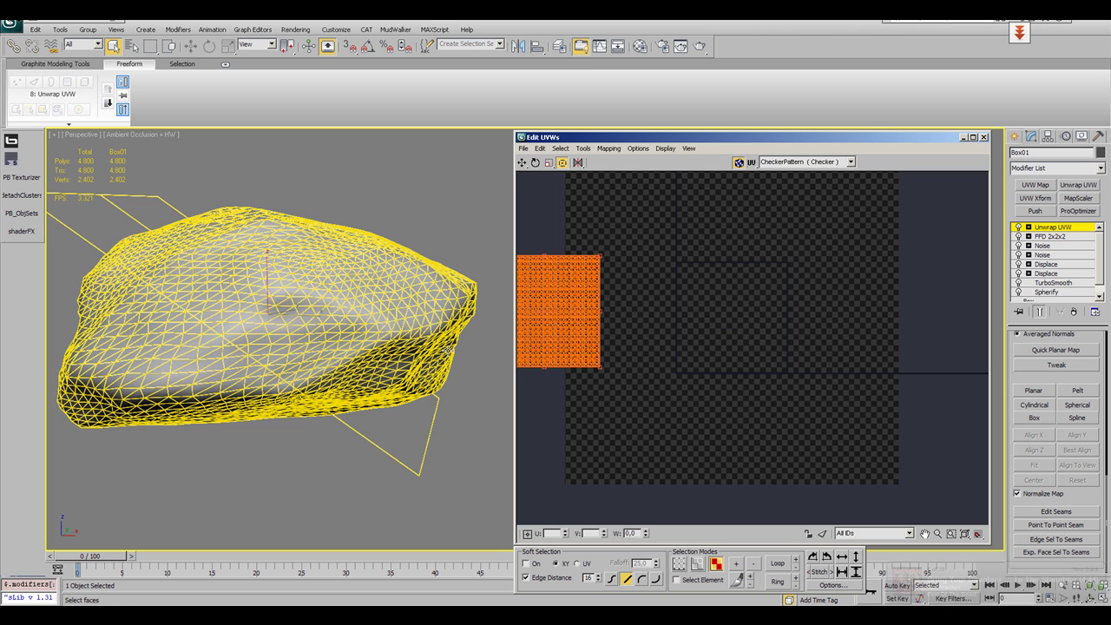
middle_click_drag(468, 336, 488, 331)
left_click(565, 223)
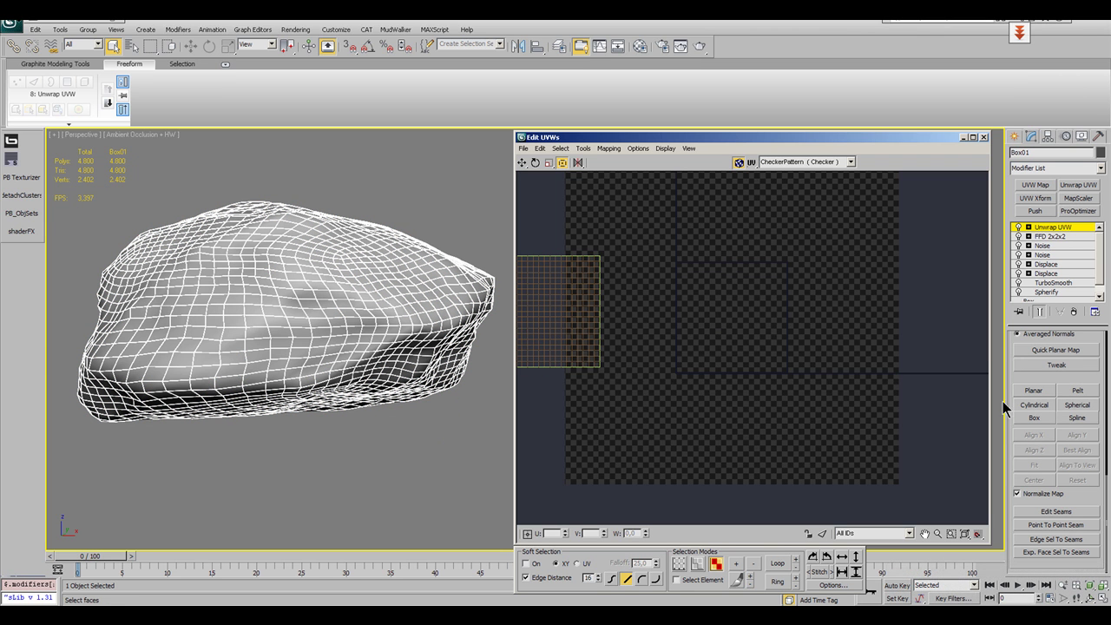
Start a Point To Point seam on the rock's side, lay its first segment, and undo the misplaced extension.
left_click(1044, 525)
middle_click_drag(300, 375, 239, 346, "alt")
left_click(207, 306)
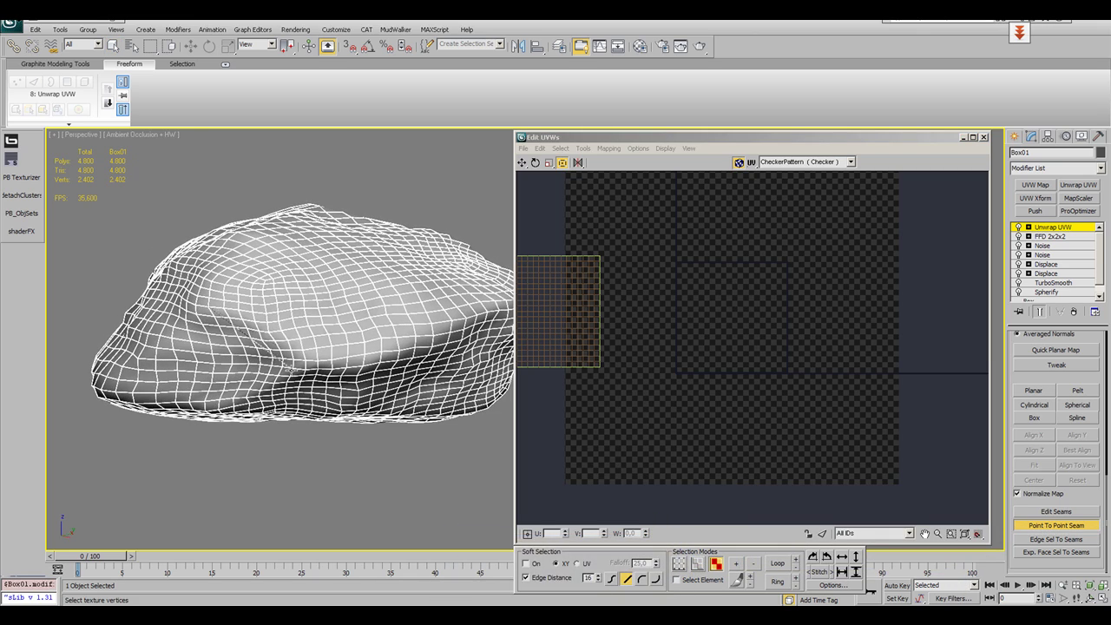
left_click(297, 367)
middle_click_drag(330, 399, 270, 324, "alt")
left_click(293, 301)
key("ctrl+z")
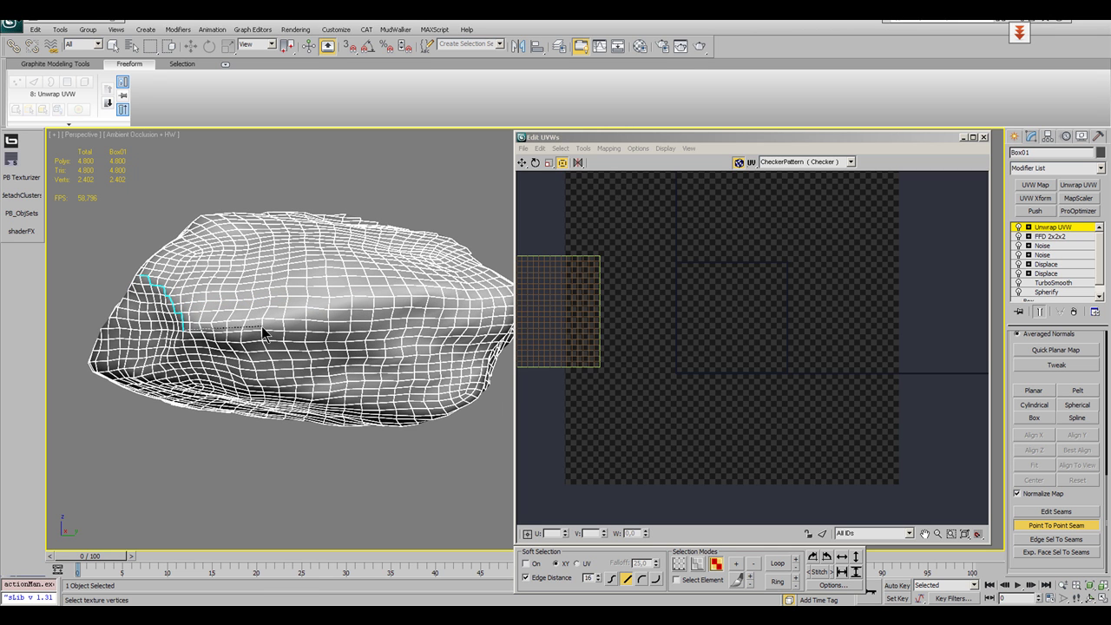
Extend the seam horizontally along the rock's side, undoing the misrouted segment and laying it again.
left_click(262, 332)
middle_click_drag(337, 355, 287, 345, "alt")
left_click(252, 310)
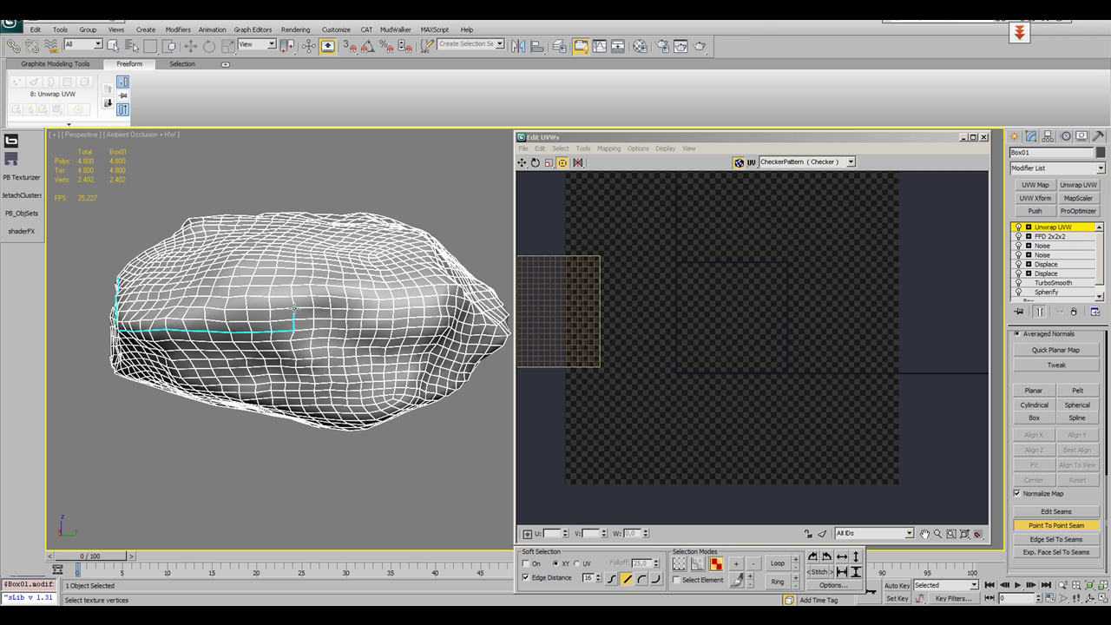
key("ctrl+z")
middle_click_drag(246, 306, 247, 316, "alt")
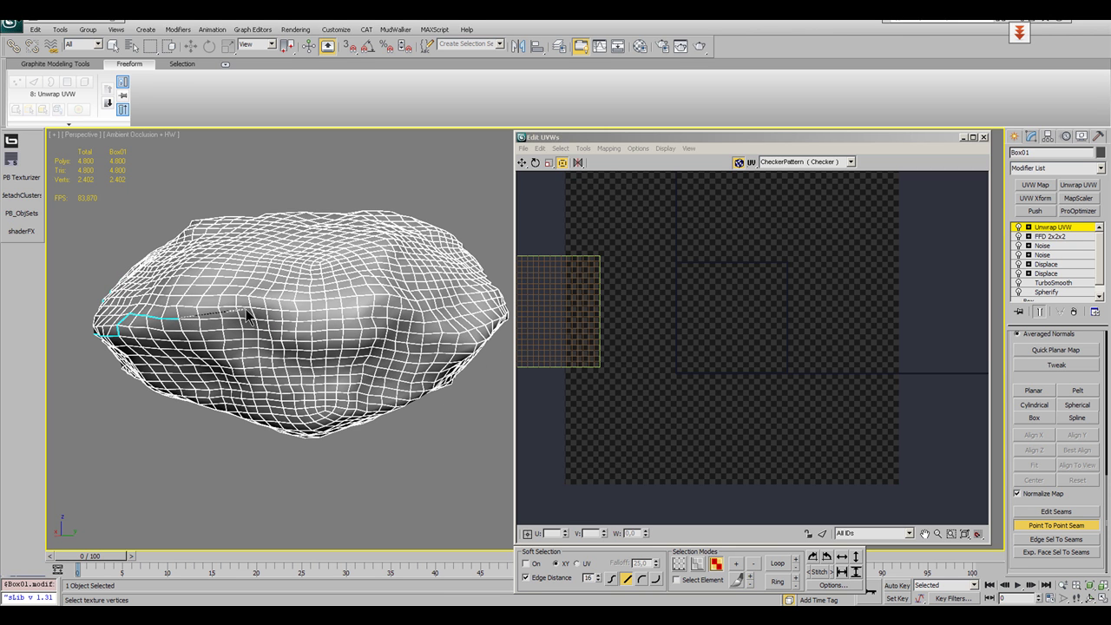
left_click(295, 320)
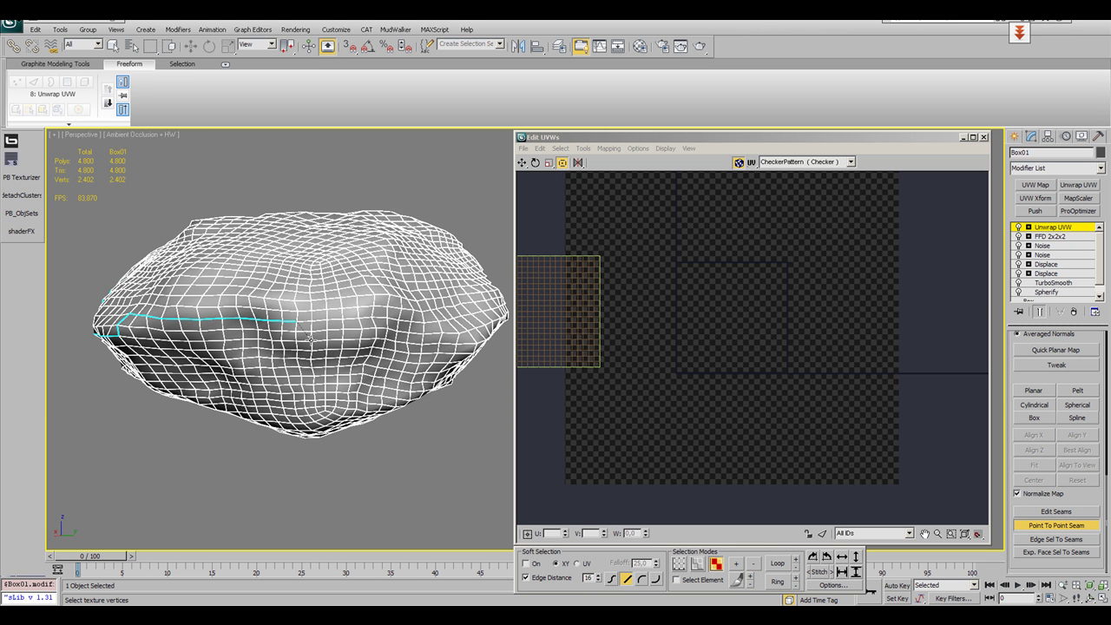
Carry the point-to-point seam further around the rock's far side.
middle_click_drag(356, 341, 309, 316, "alt")
left_click(293, 353)
left_click(306, 275)
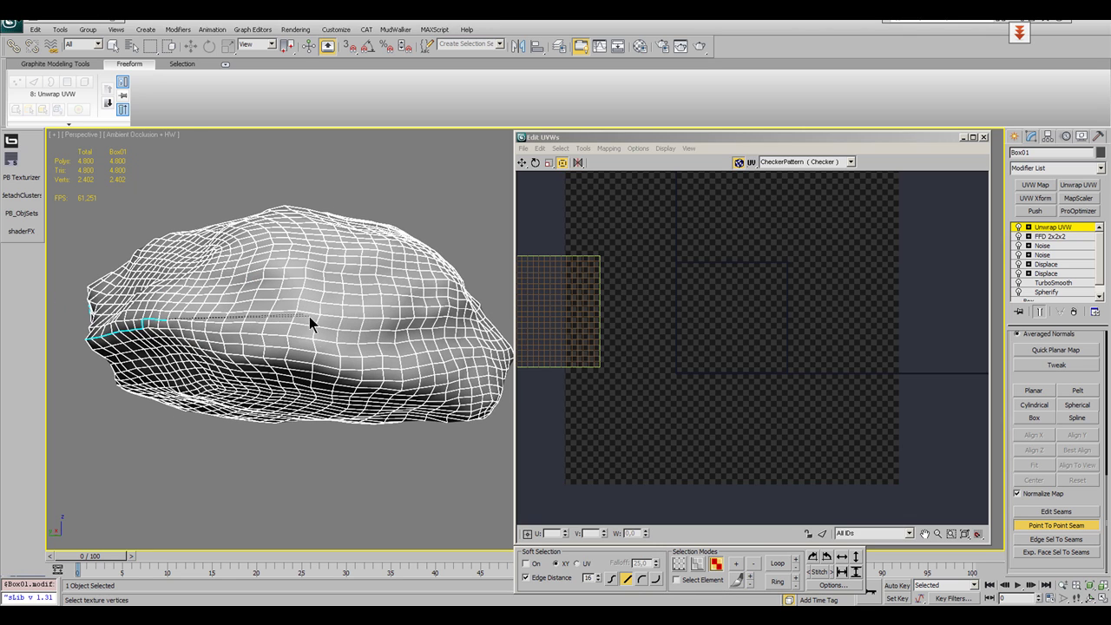
middle_click_drag(343, 376, 290, 331, "alt")
left_click(339, 392)
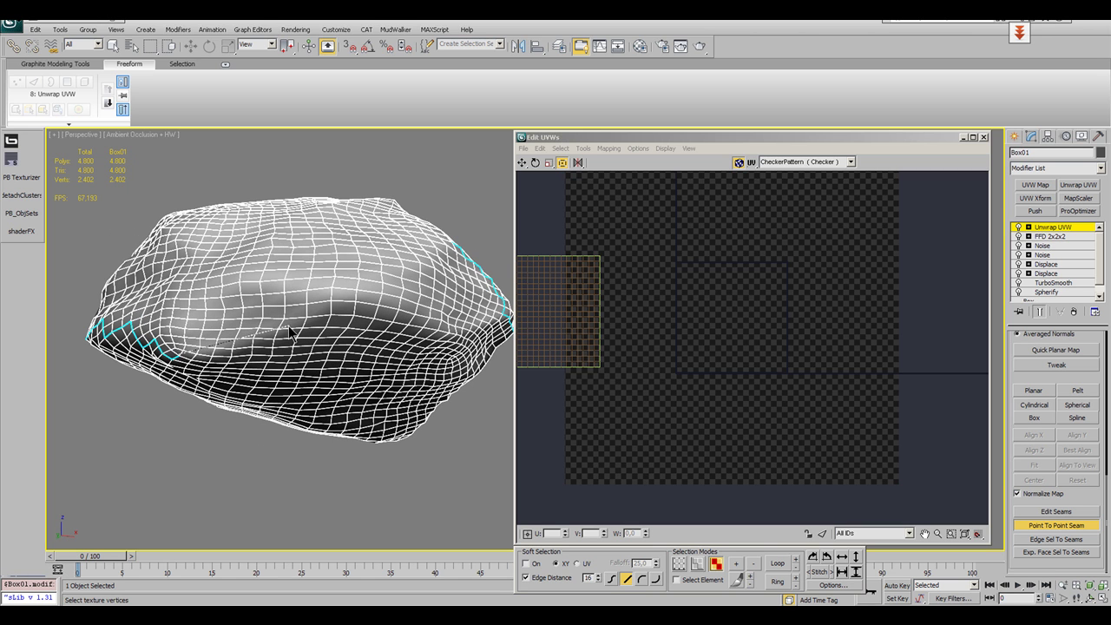
Lead the seam along the lower edge and up the rock's side to its starting point, closing the loop.
left_click(232, 347)
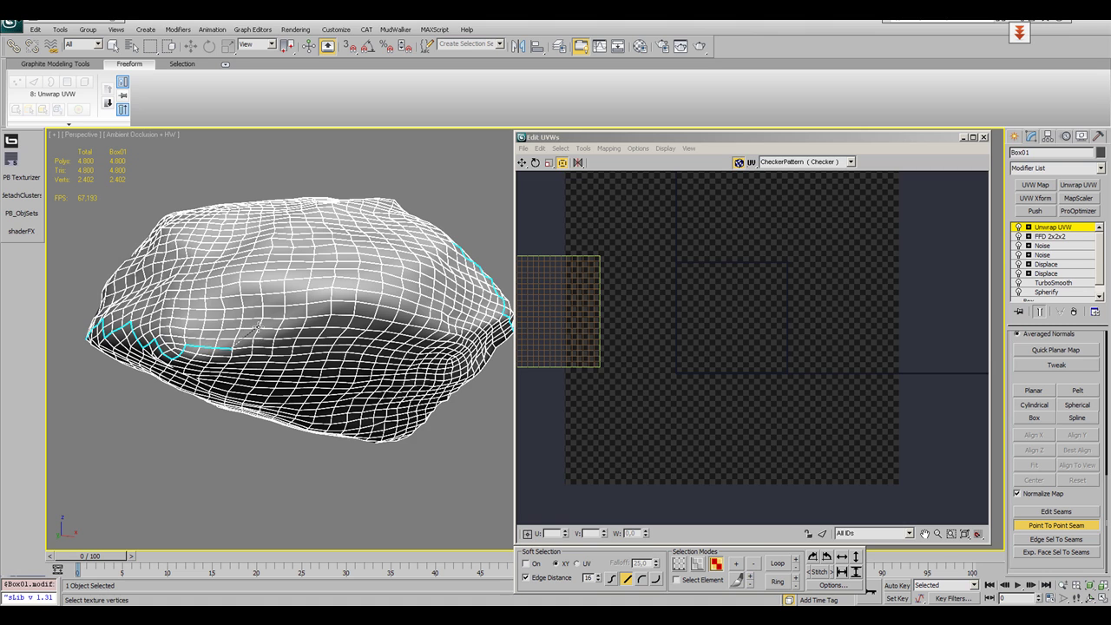
middle_click_drag(305, 317, 228, 326, "alt")
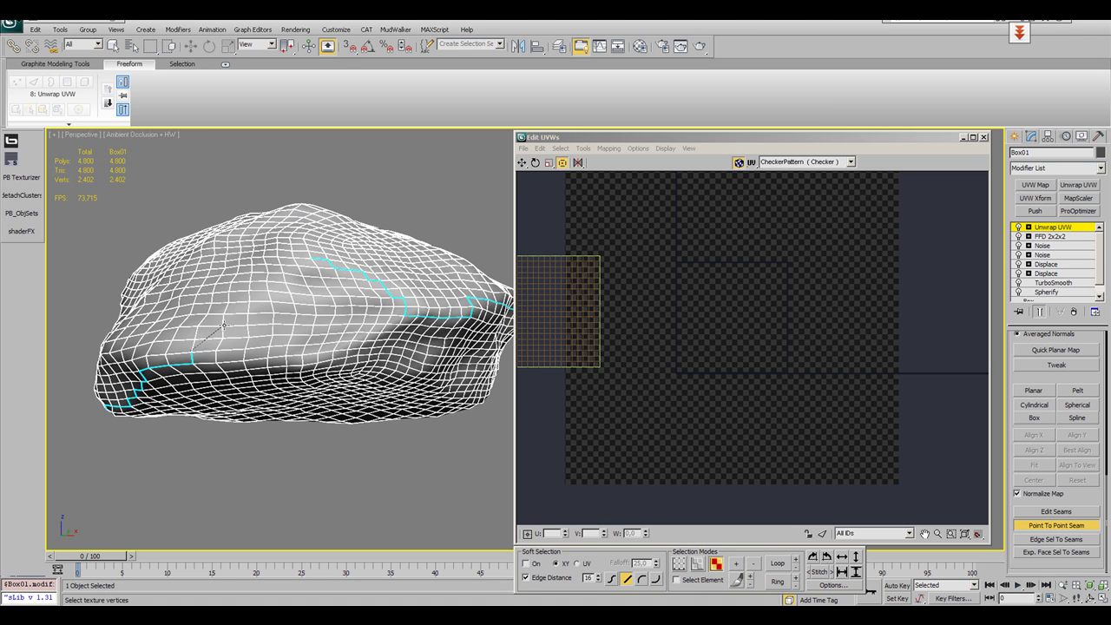
left_click(224, 326)
left_click(235, 310)
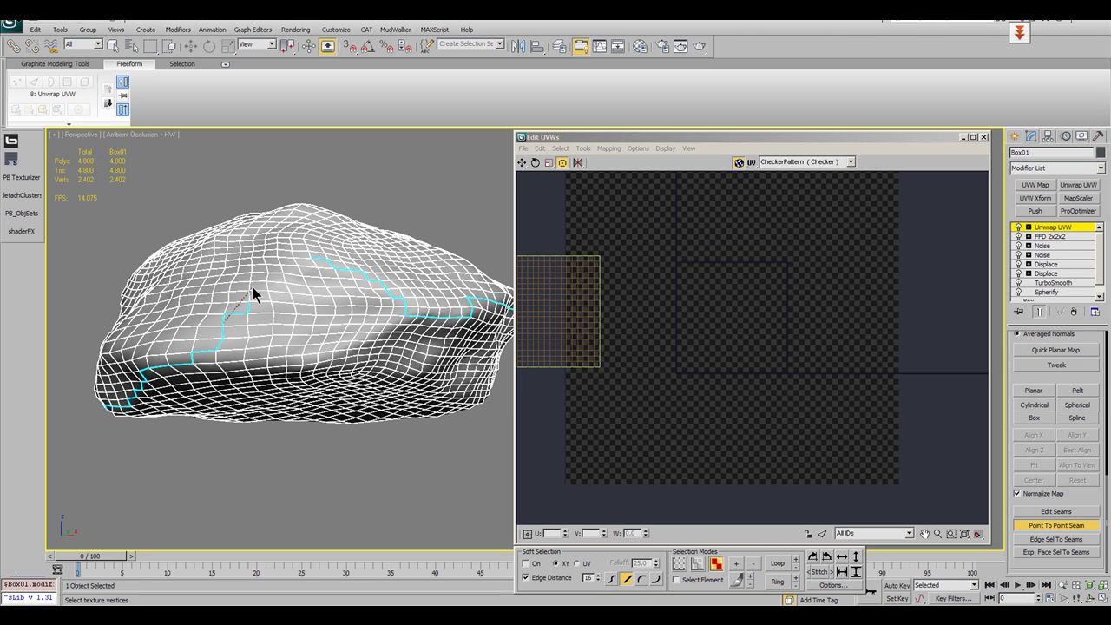
left_click(283, 272)
middle_click_drag(283, 272, 398, 344, "alt")
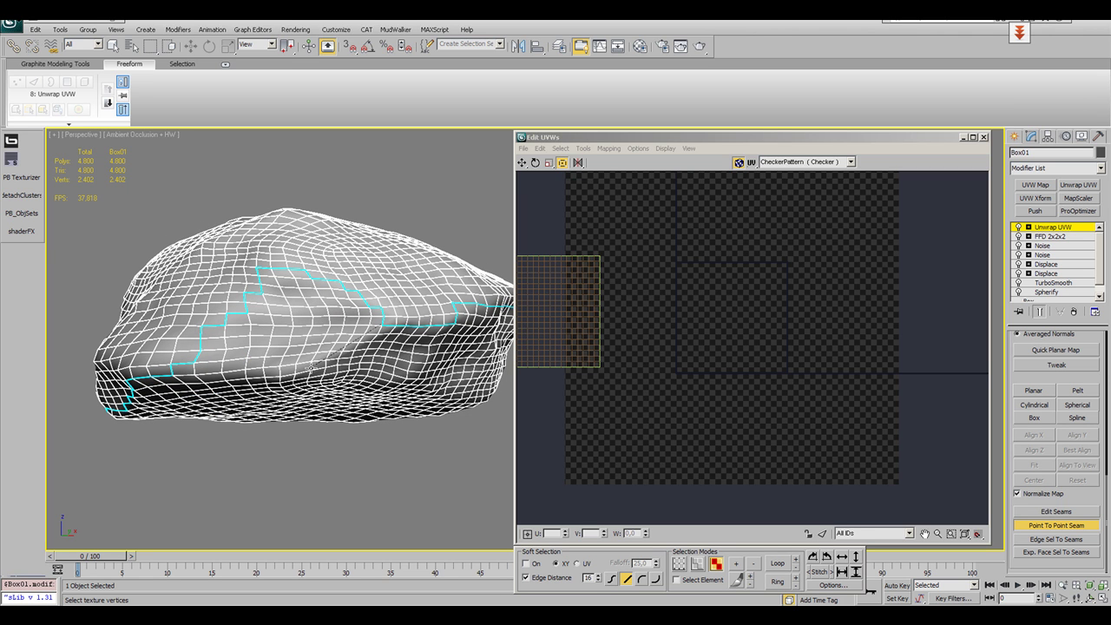
Add a branch seam along the lower edge of the raised side area, connecting both ends to the main seam.
left_click(310, 368)
left_click(280, 376)
left_click(222, 373)
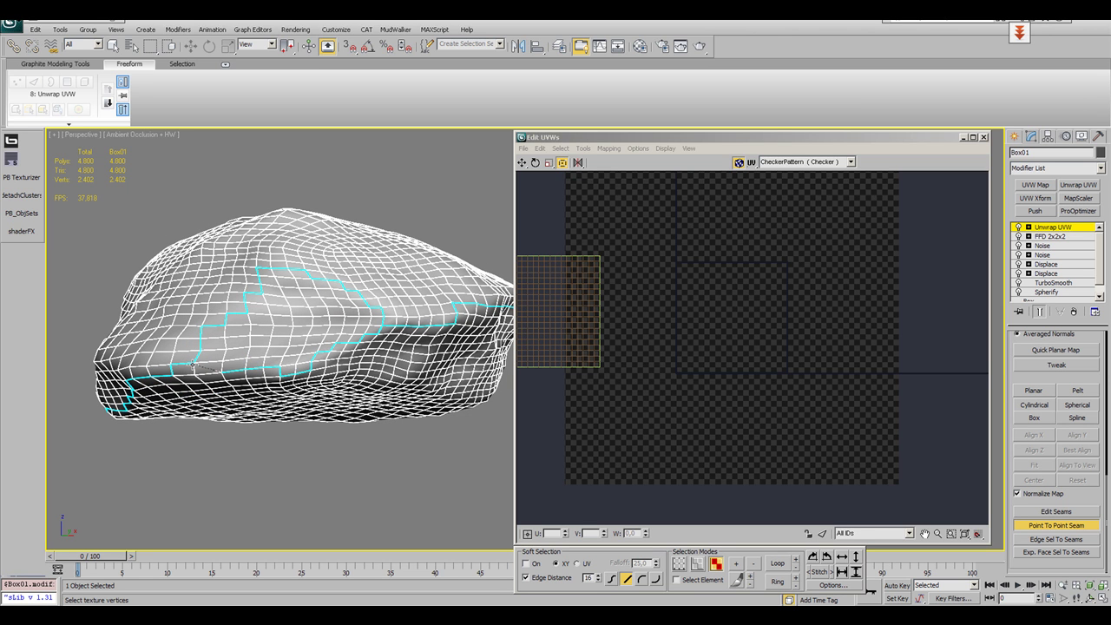
middle_click_drag(345, 414, 196, 275, "alt")
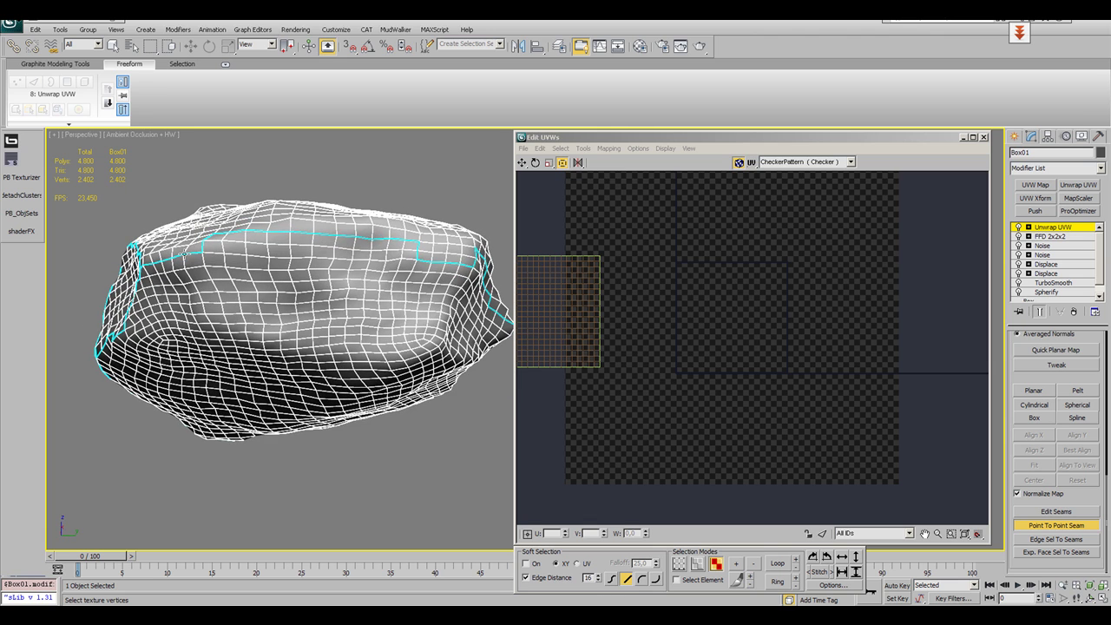
Cut another seam across the rock's underside and lead it up to join the main seam loop.
left_click(226, 323)
middle_click_drag(334, 364, 274, 334, "alt")
left_click(252, 340)
left_click(276, 320)
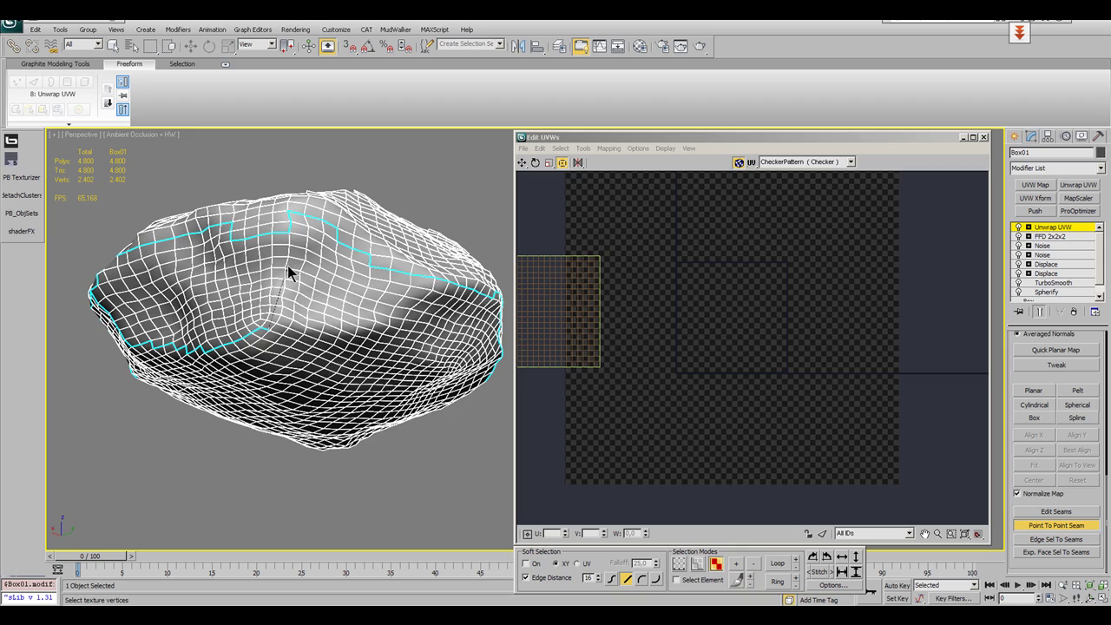
left_click(287, 264)
left_click(288, 234)
middle_click_drag(276, 299, 361, 372, "alt")
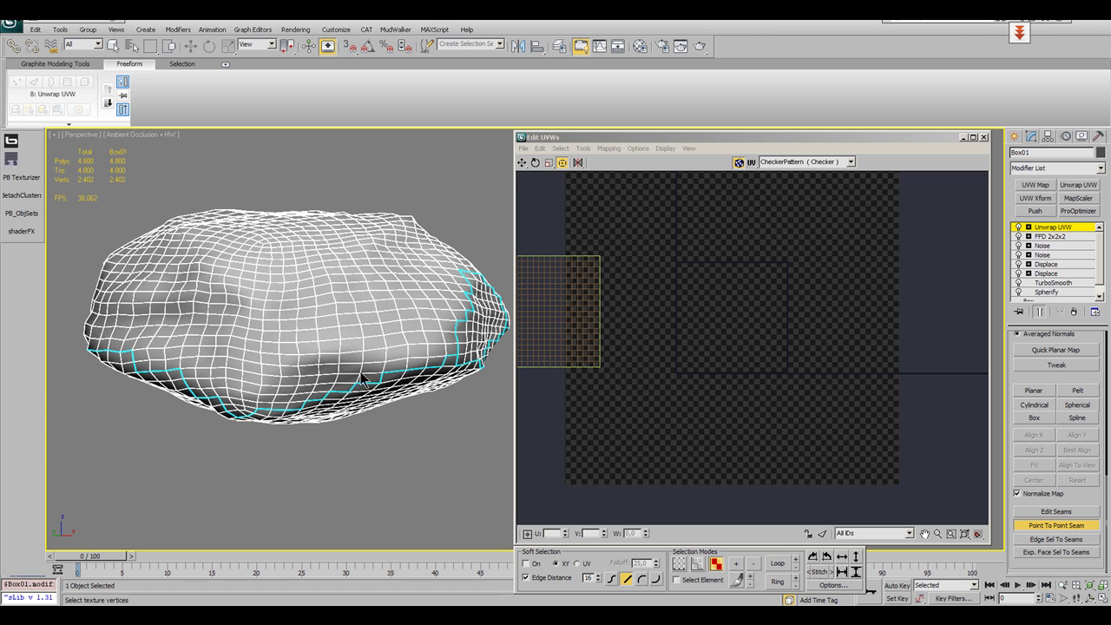
Cut a seam across the rock's upper surface and join it to the corner of the raised side area's outline.
left_click(319, 352)
middle_click_drag(252, 309, 336, 376, "alt")
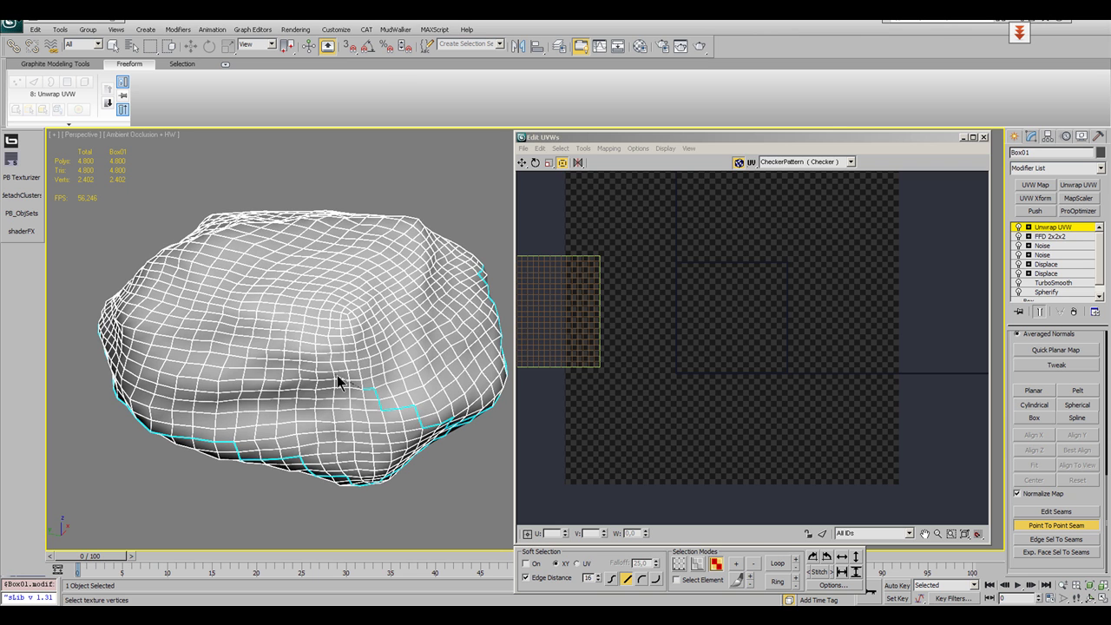
left_click(330, 364)
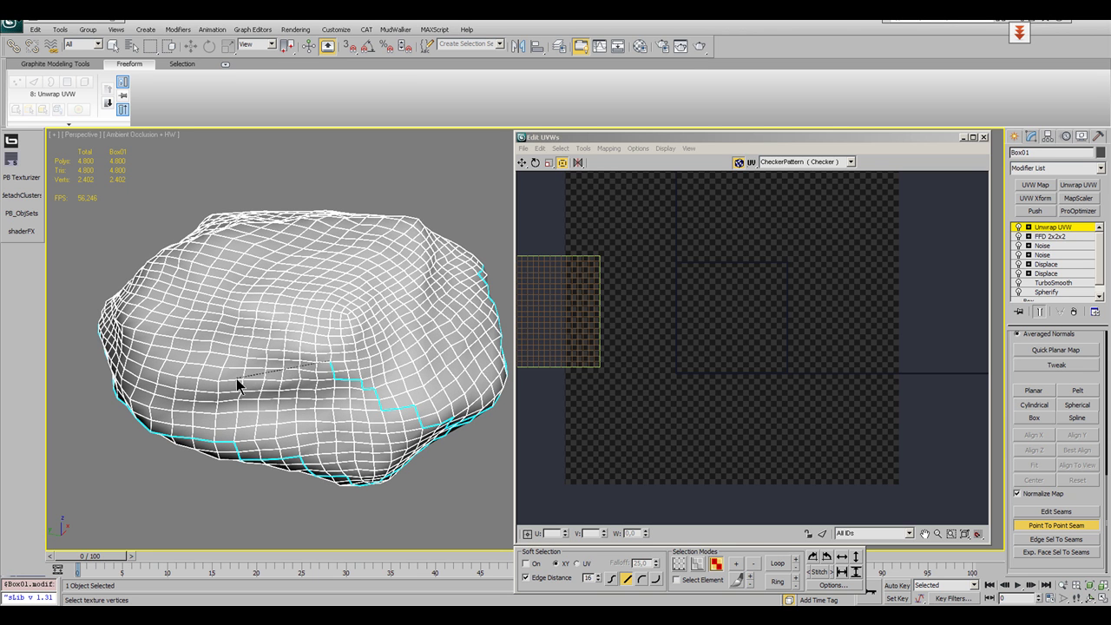
middle_click_drag(228, 366, 154, 295, "alt")
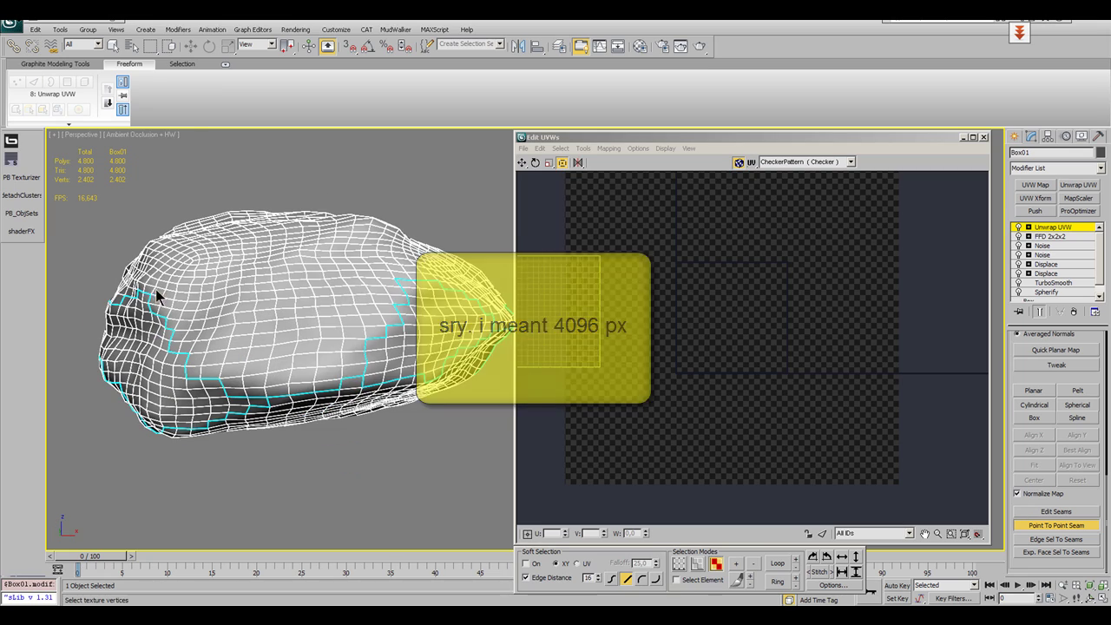
middle_click_drag(301, 257, 261, 306, "alt")
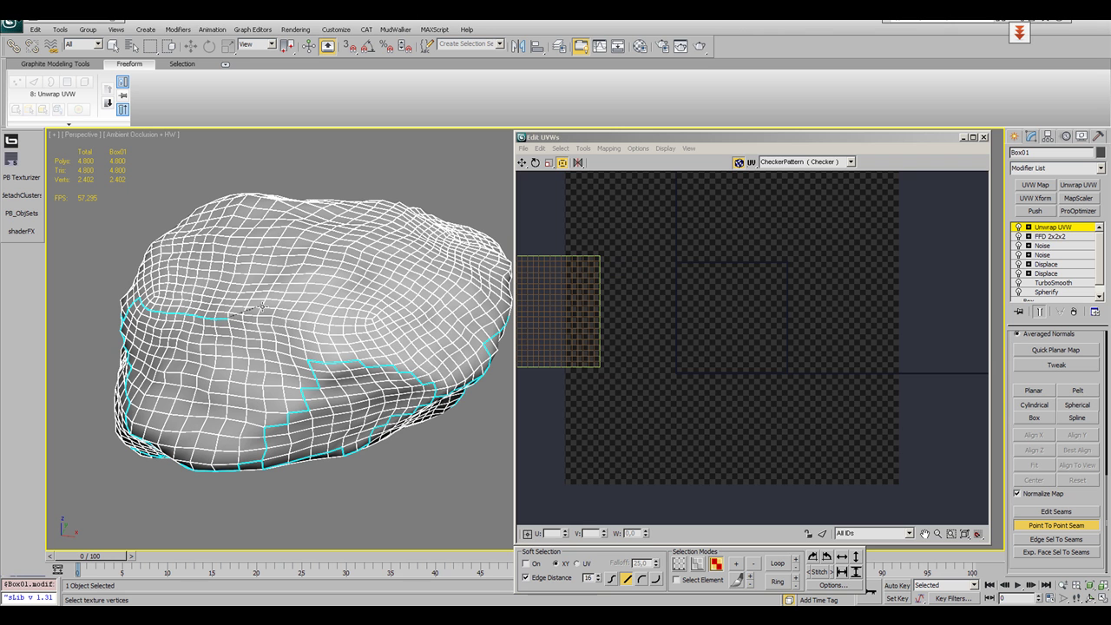
left_click(275, 307)
left_click(308, 360)
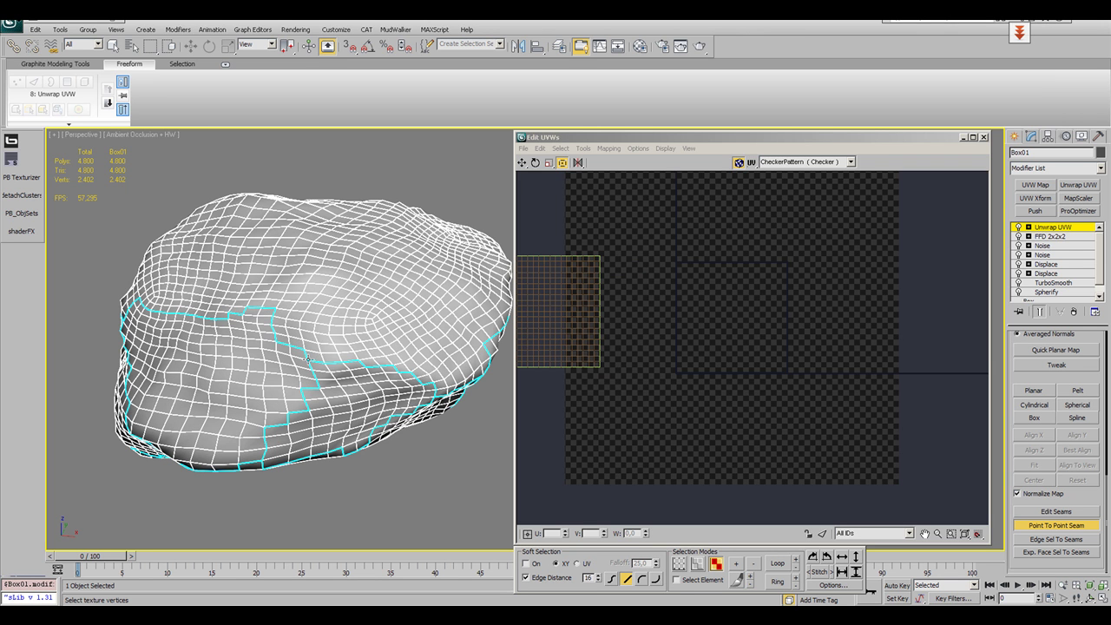
Cut a second seam over the top of the rock from the existing top seam down to the main loop.
middle_click_drag(405, 352, 148, 306, "alt")
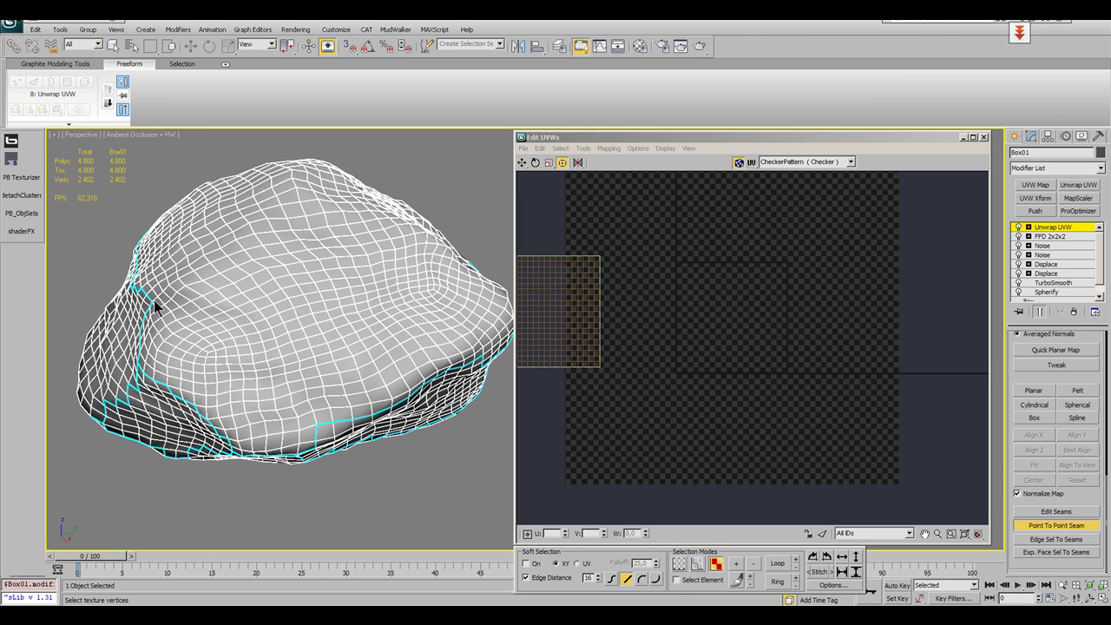
left_click(154, 300)
middle_click_drag(225, 298, 271, 269, "alt")
left_click(265, 265)
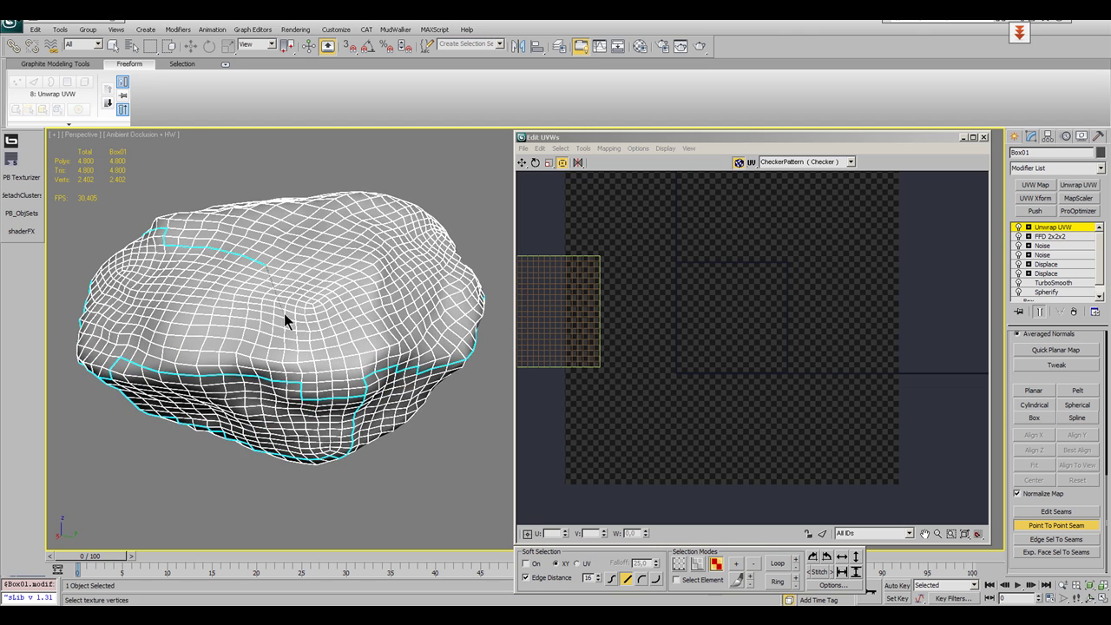
left_click(299, 379)
middle_click_drag(300, 379, 323, 339, "alt")
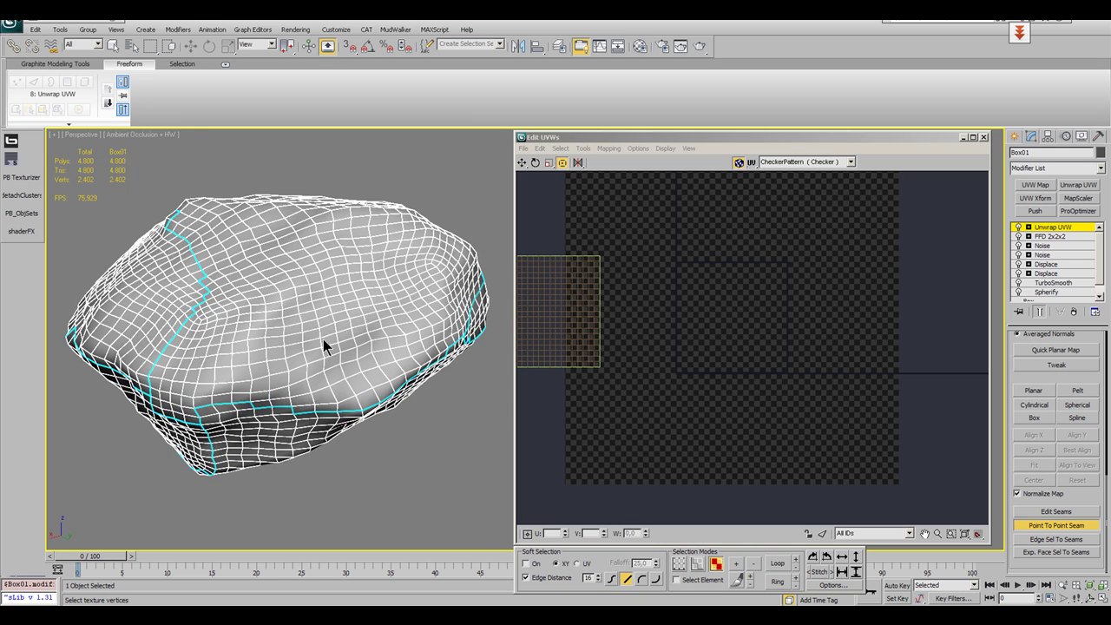
Cut a seam across the rock's broad side face, from the seam along its top down to the lower edge loop.
middle_click_drag(207, 411, 157, 262, "alt")
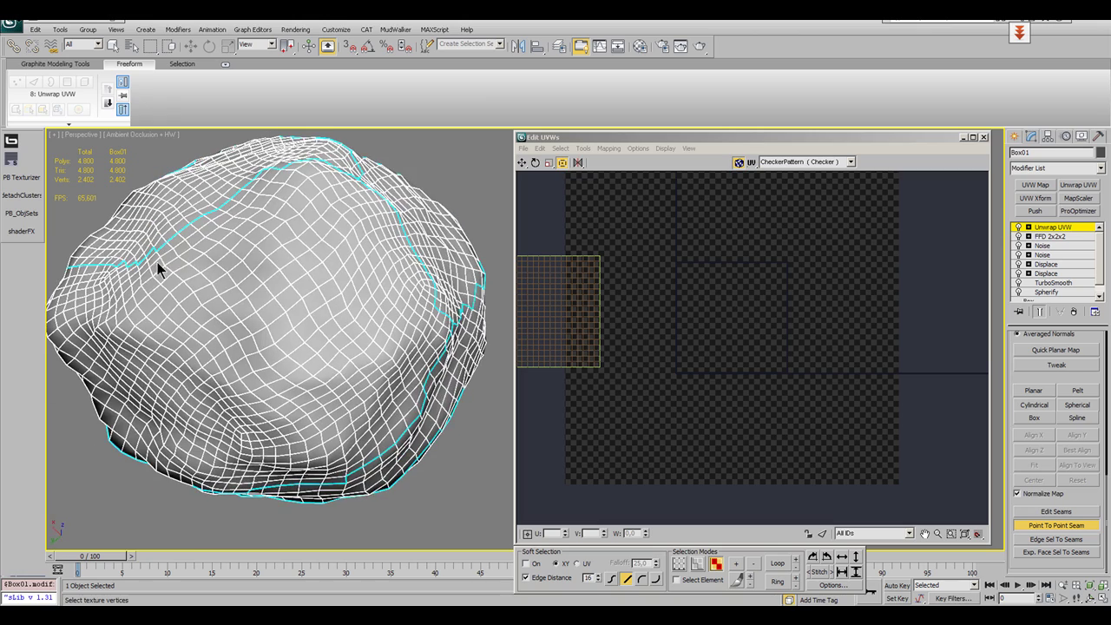
middle_click_drag(248, 296, 207, 246, "alt")
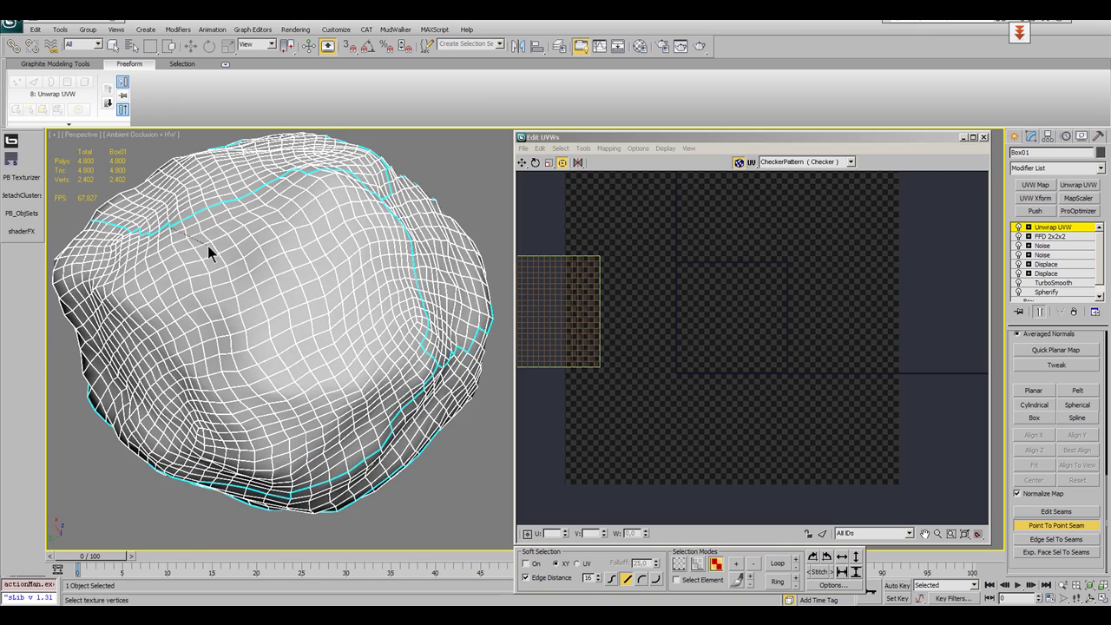
middle_click_drag(279, 313, 254, 276, "alt")
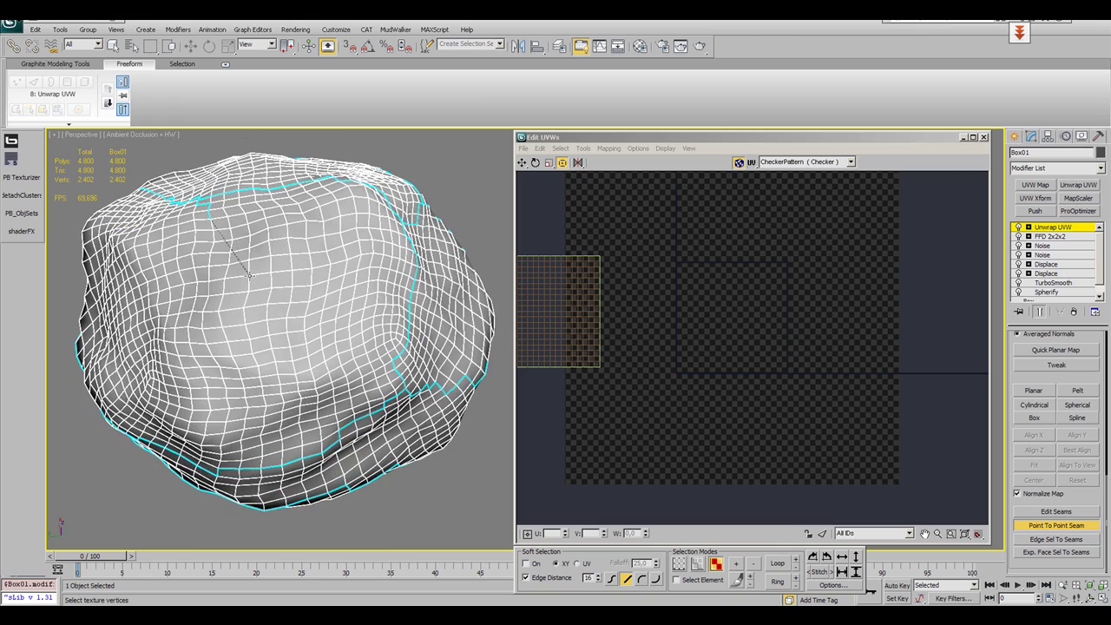
middle_click_drag(249, 275, 410, 400, "alt")
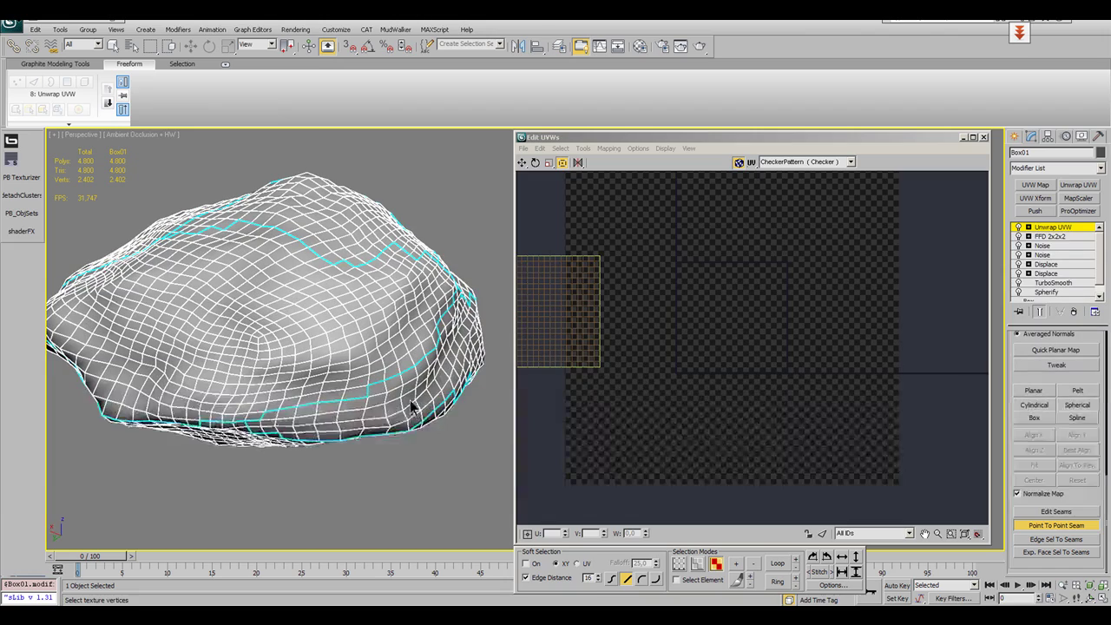
left_click(323, 262)
left_click(200, 423)
right_click(200, 423)
middle_click_drag(200, 423, 382, 319, "alt")
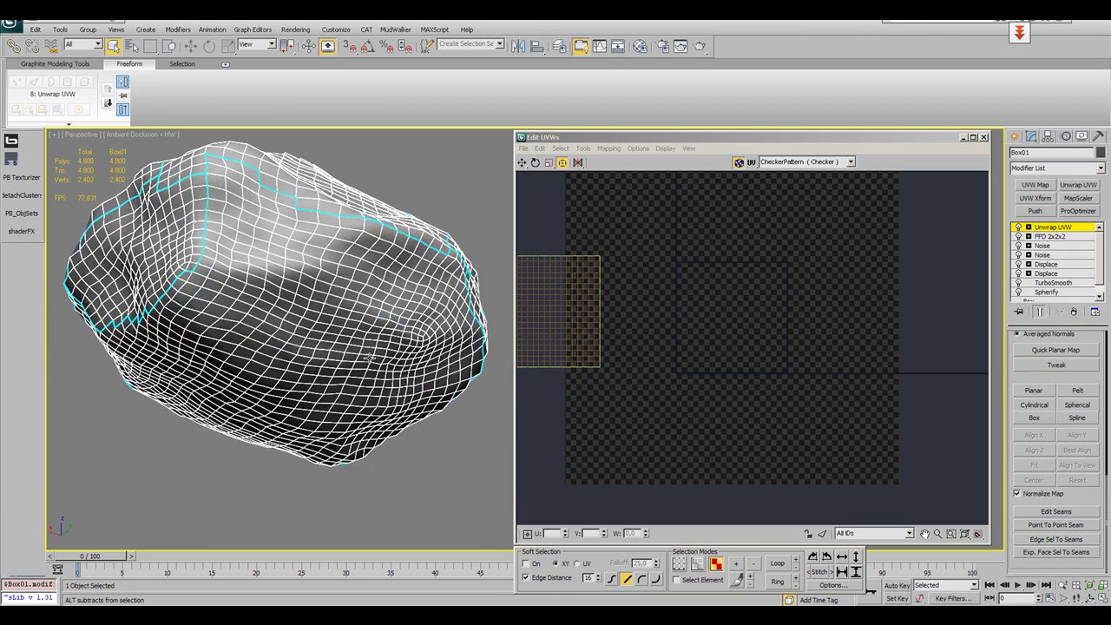
Cut another point-to-point seam across the rock's long side face, joining the existing seams at its two ends.
left_click(358, 210)
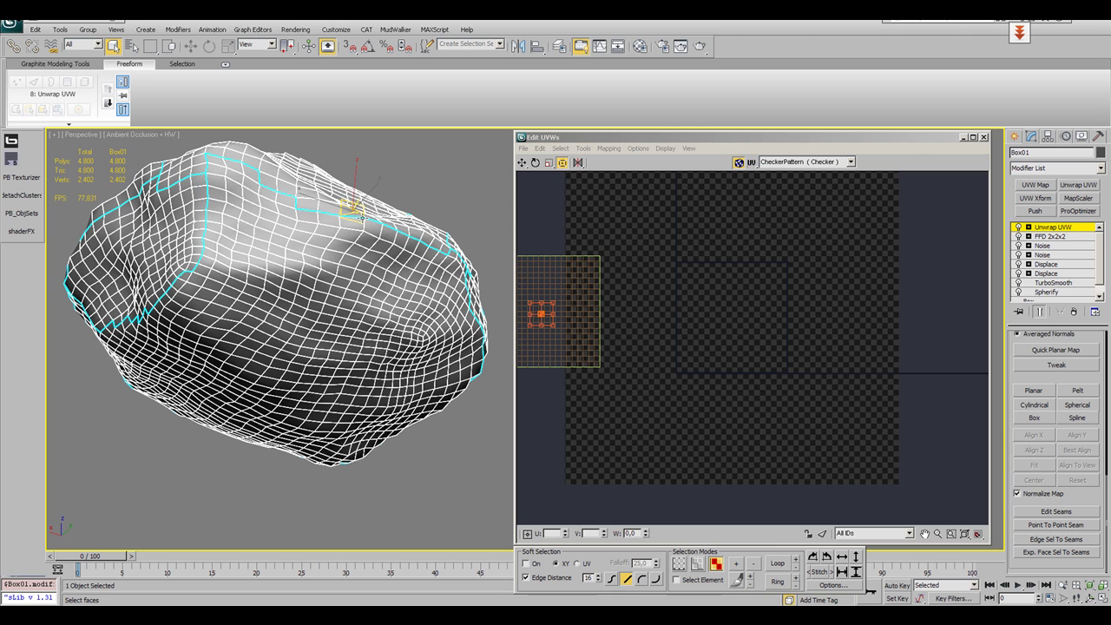
left_click(1033, 524)
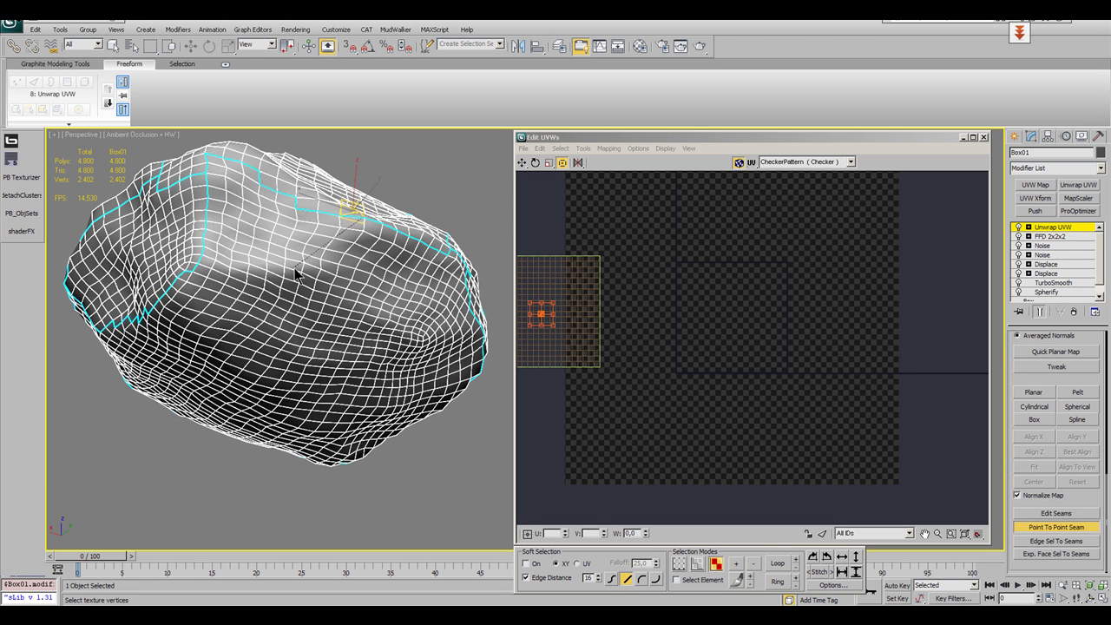
middle_click_drag(265, 335, 539, 411, "alt")
scroll(422, 387, "down", 3)
middle_click_drag(422, 387, 371, 339, "alt")
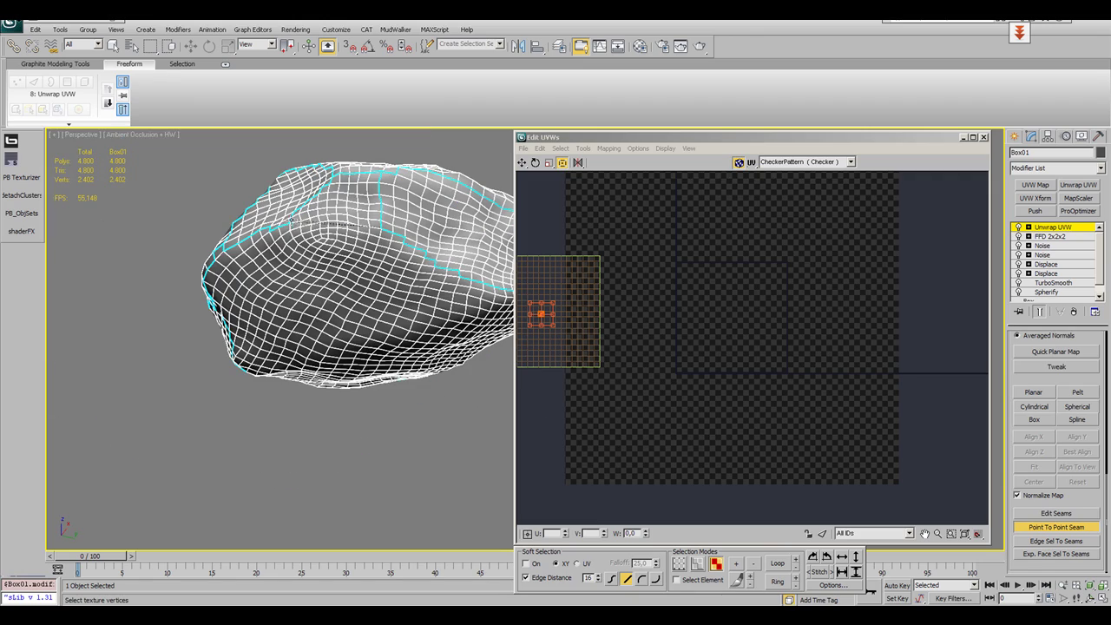
middle_click_drag(347, 230, 99, 299, "alt")
left_click(129, 267)
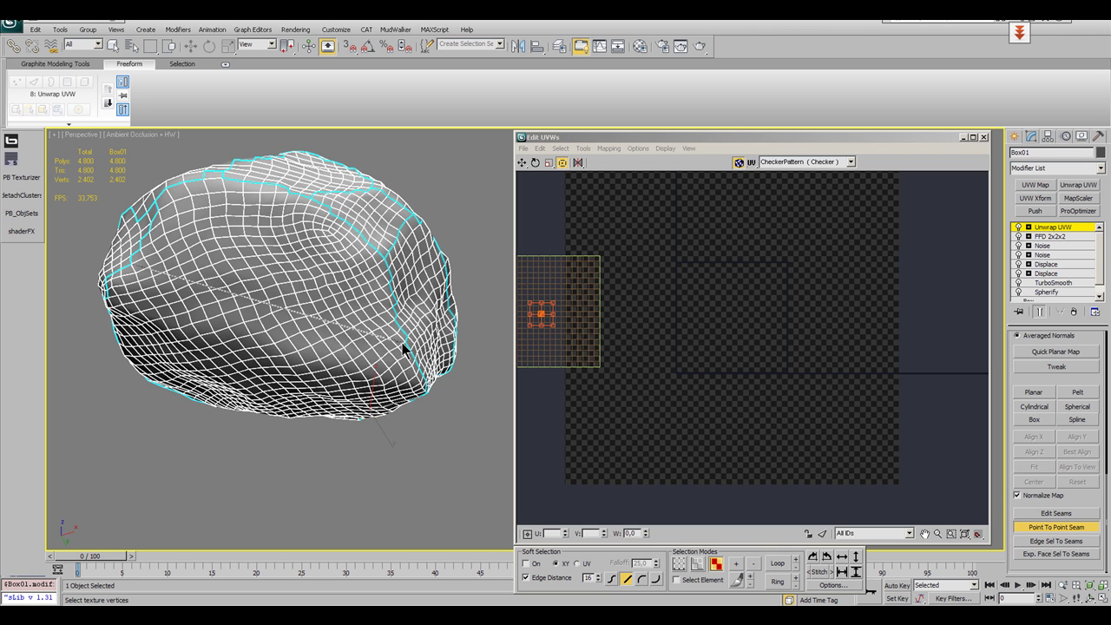
left_click(268, 296)
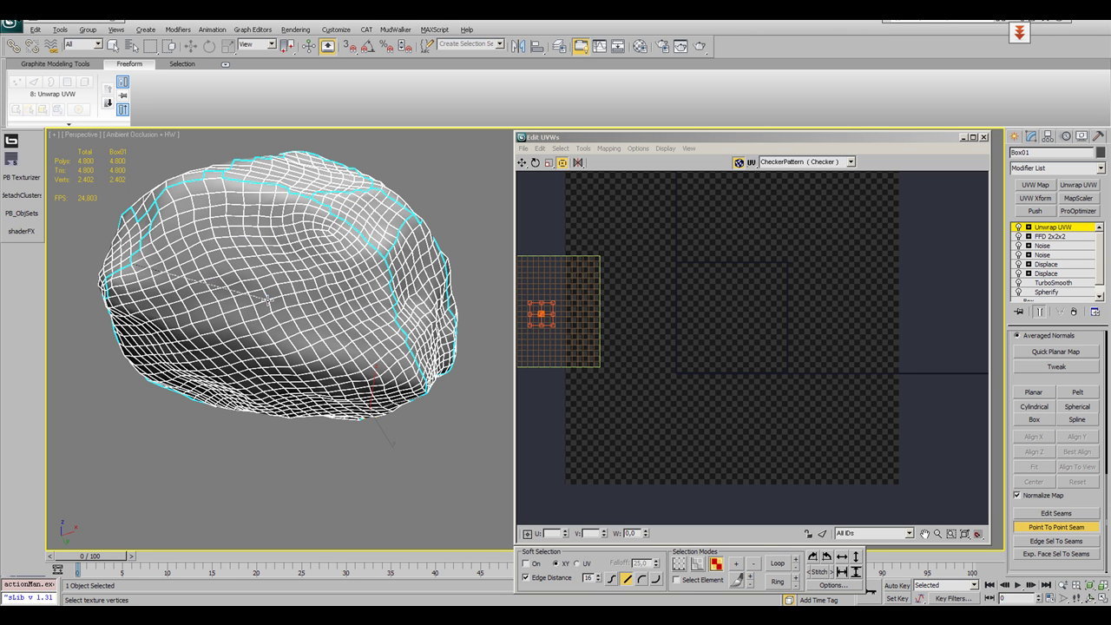
left_click(347, 319)
left_click(402, 343)
middle_click_drag(402, 342, 386, 303, "alt")
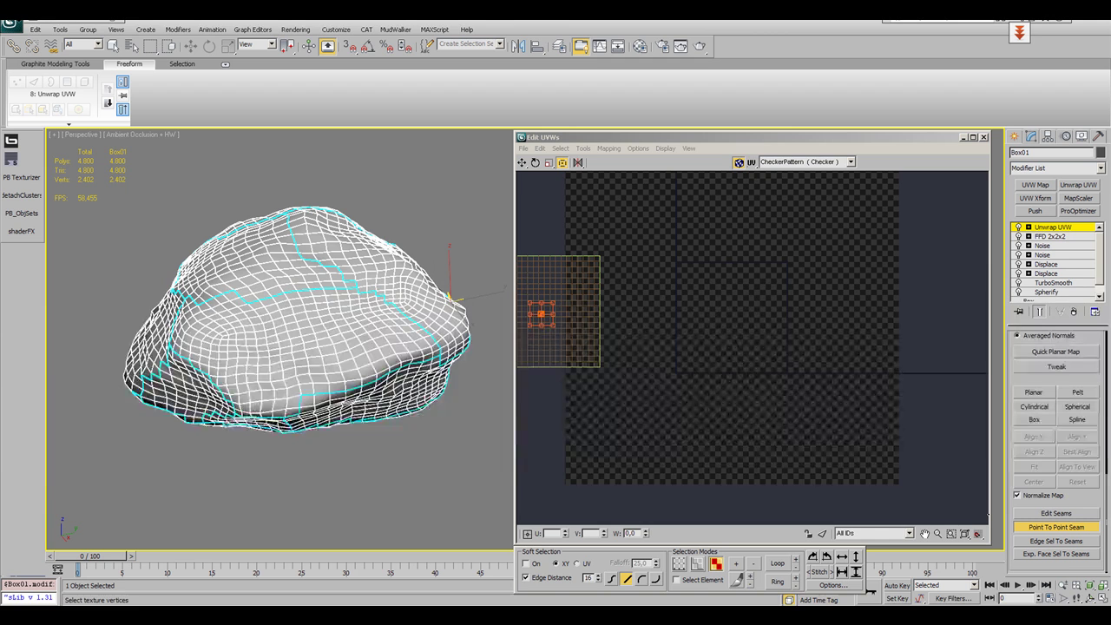
Expand the face selection to the seams on the rock's front patch and give it a quick planar map using averaged normals.
middle_click_drag(319, 368, 303, 372)
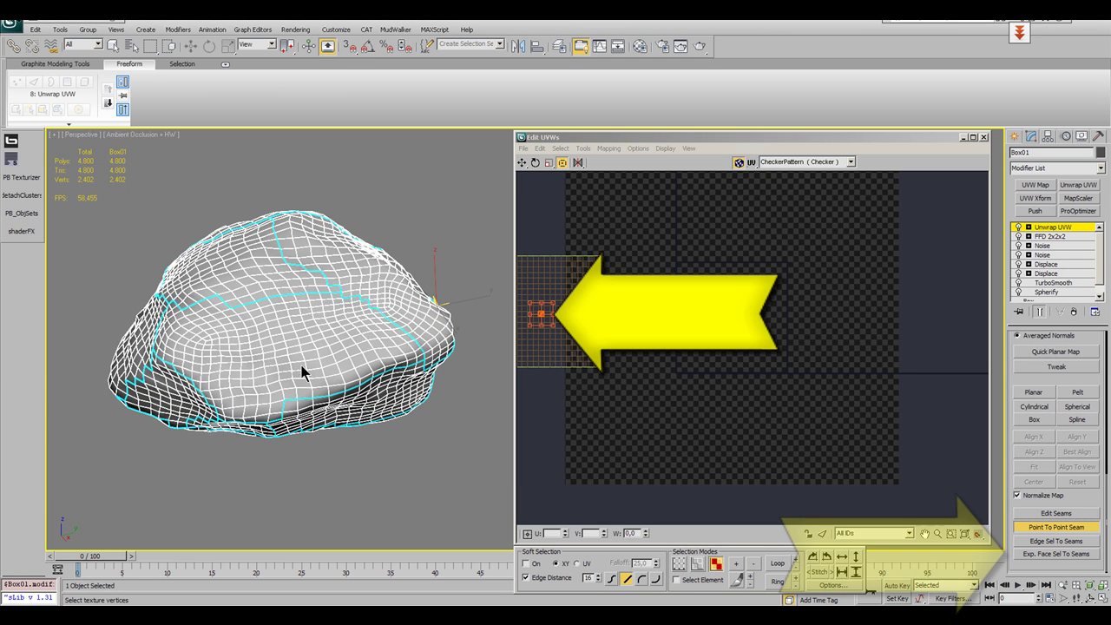
right_click(304, 373)
left_click(1041, 553)
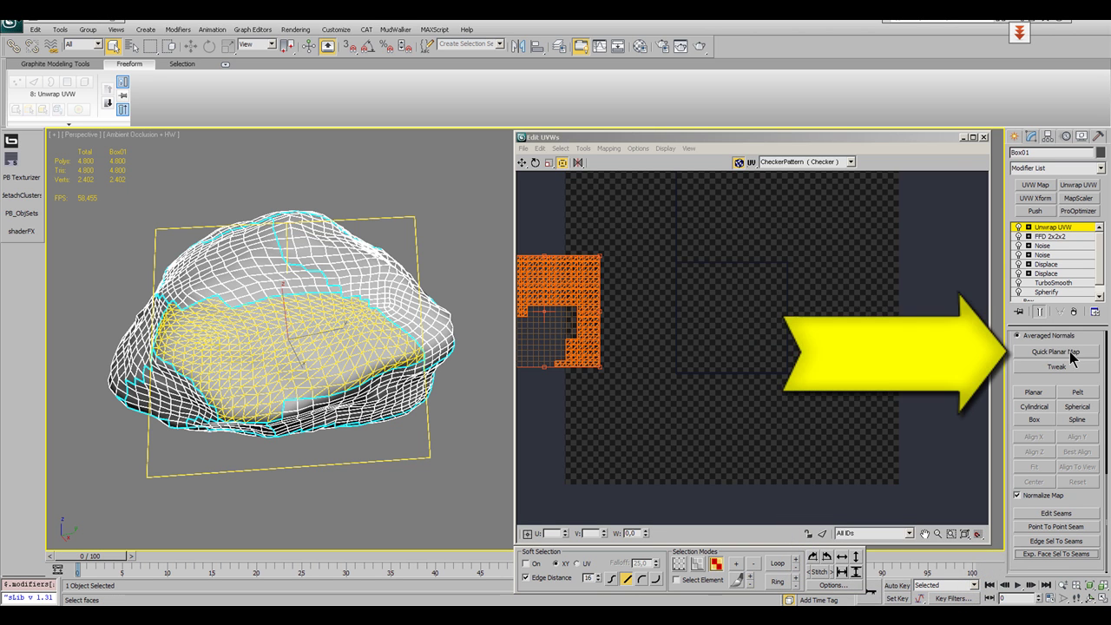
left_click(1071, 352)
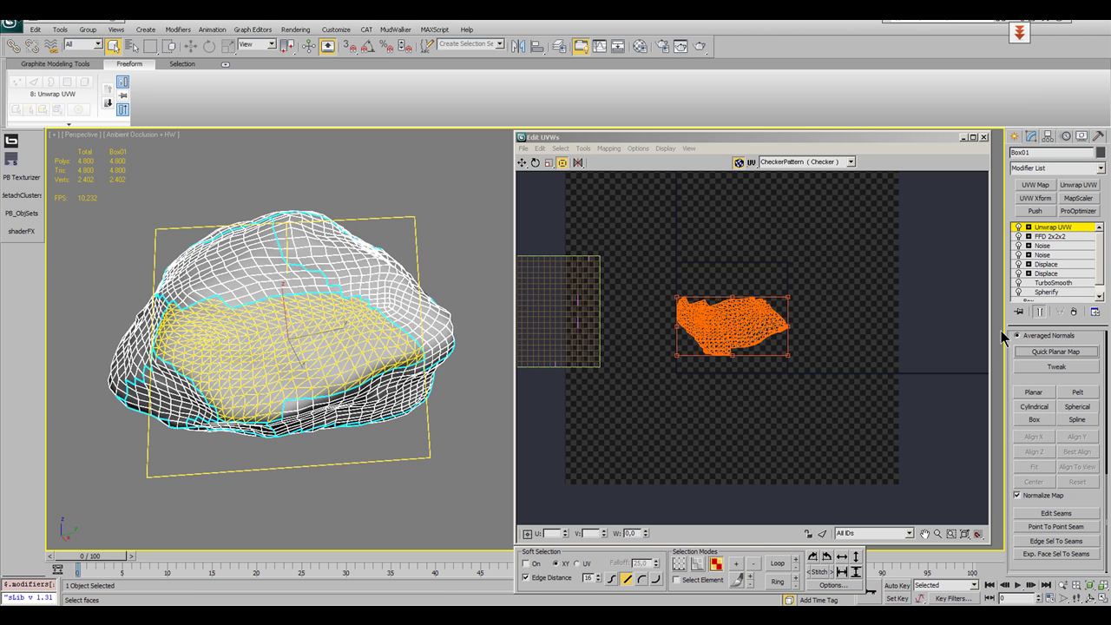
Select the large patch on the rock's far side out to its seams and apply a quick planar map.
middle_click_drag(443, 276, 408, 287, "alt")
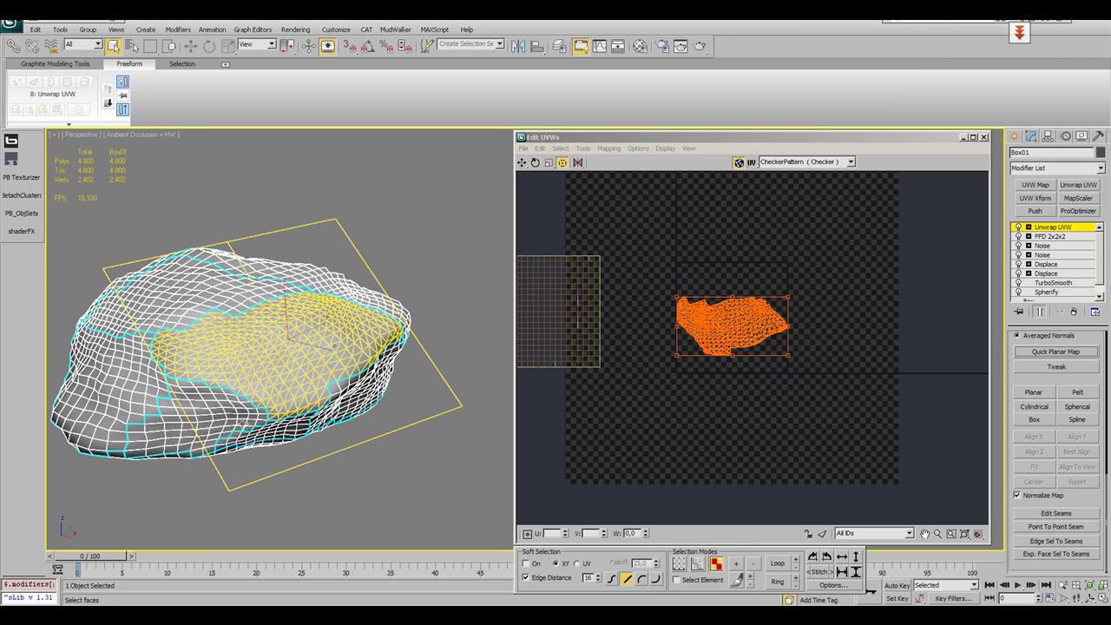
left_click(571, 327)
left_click(1042, 555)
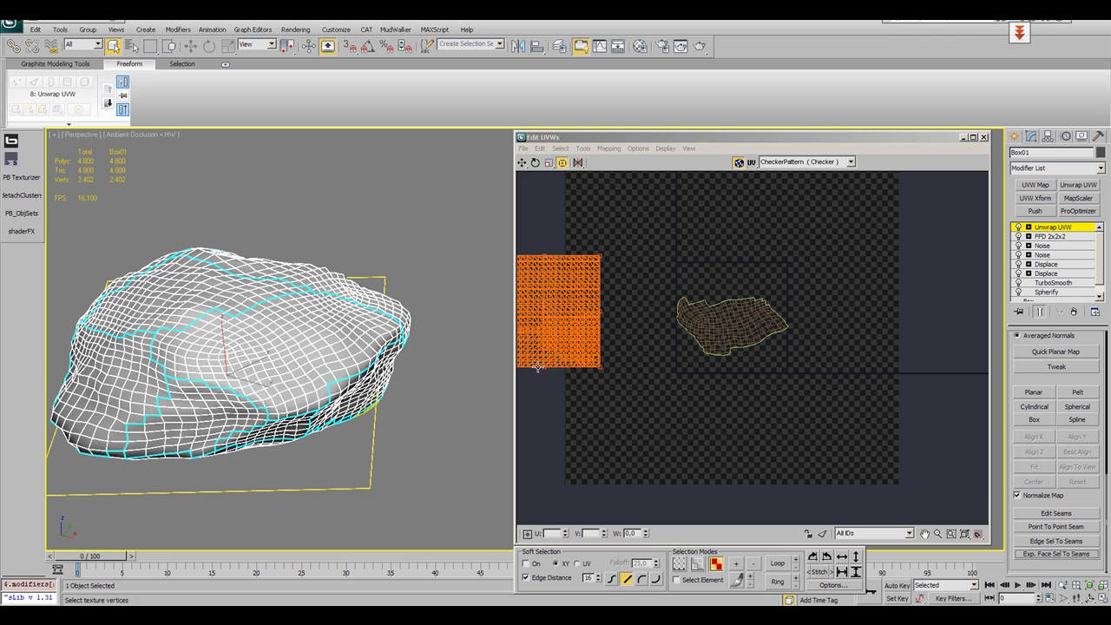
middle_click_drag(408, 347, 278, 256, "alt")
left_click(1050, 353)
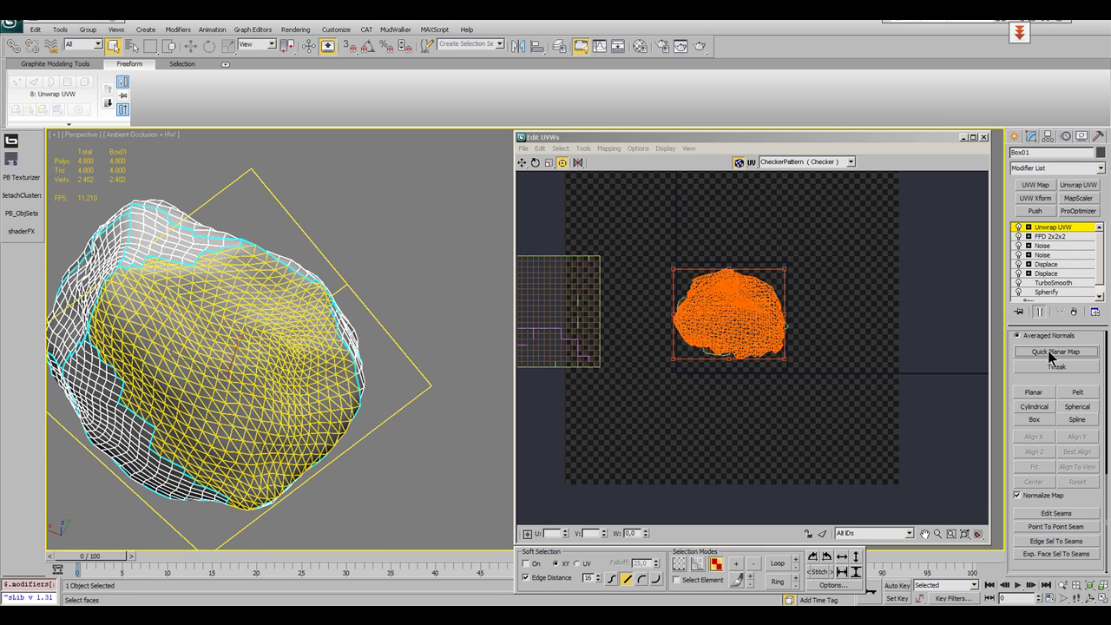
Select the remaining seam-bounded patches, including the small one at the rock's end, and quick planar map each one.
left_click(160, 225)
left_click(1038, 549)
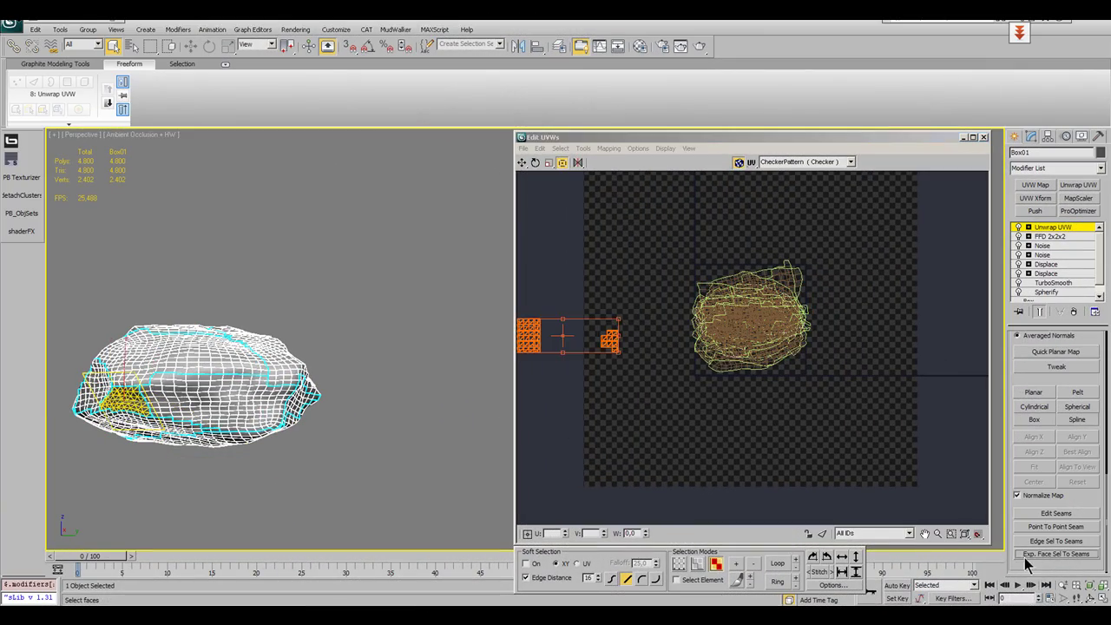
left_click(1055, 350)
Select all faces and pack the UVs with Recursive Packing, 0.02 spacing and normalized clusters.
key("ctrl+a")
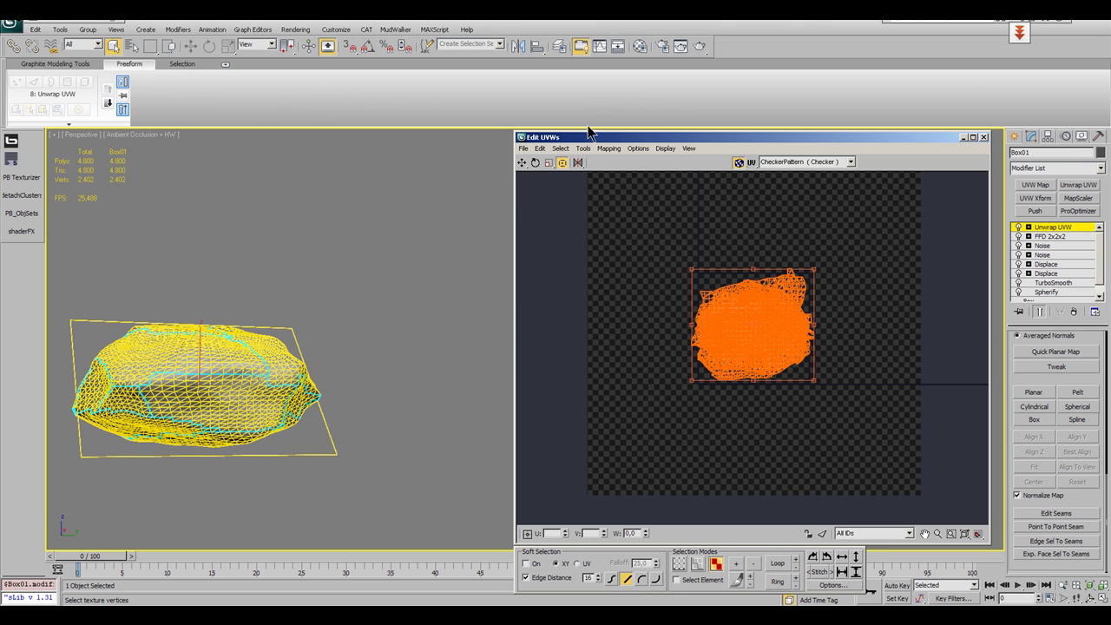
left_click(583, 148)
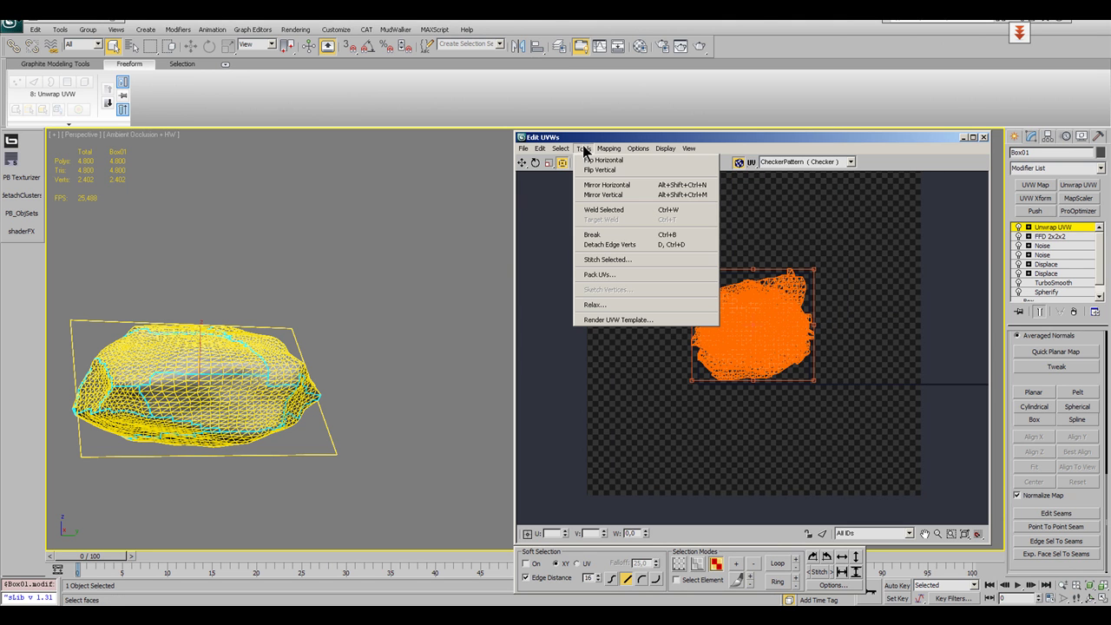
left_click(638, 276)
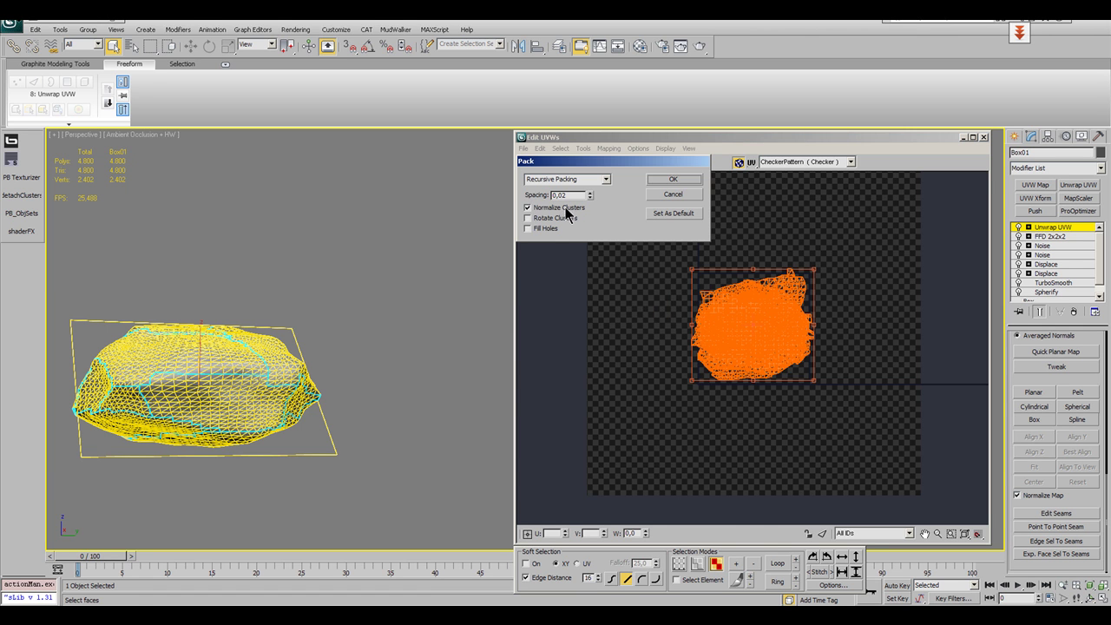
left_click(663, 181)
Relax all the packed UV clusters by face angles with 100 iterations and an amount of 0.1.
left_click(583, 148)
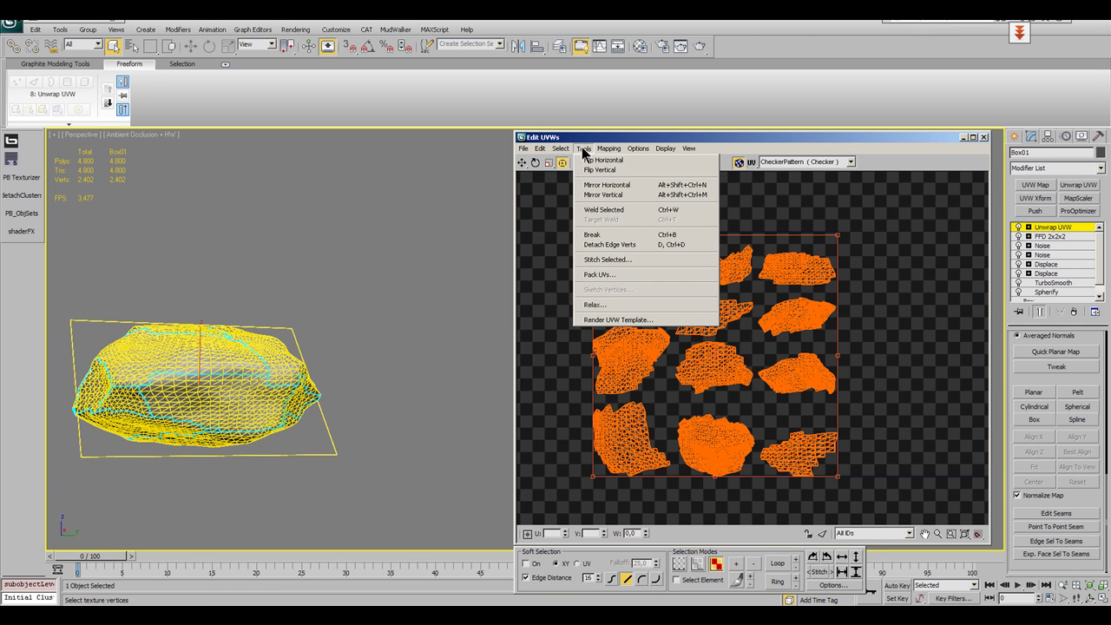
left_click(614, 307)
left_click(604, 180)
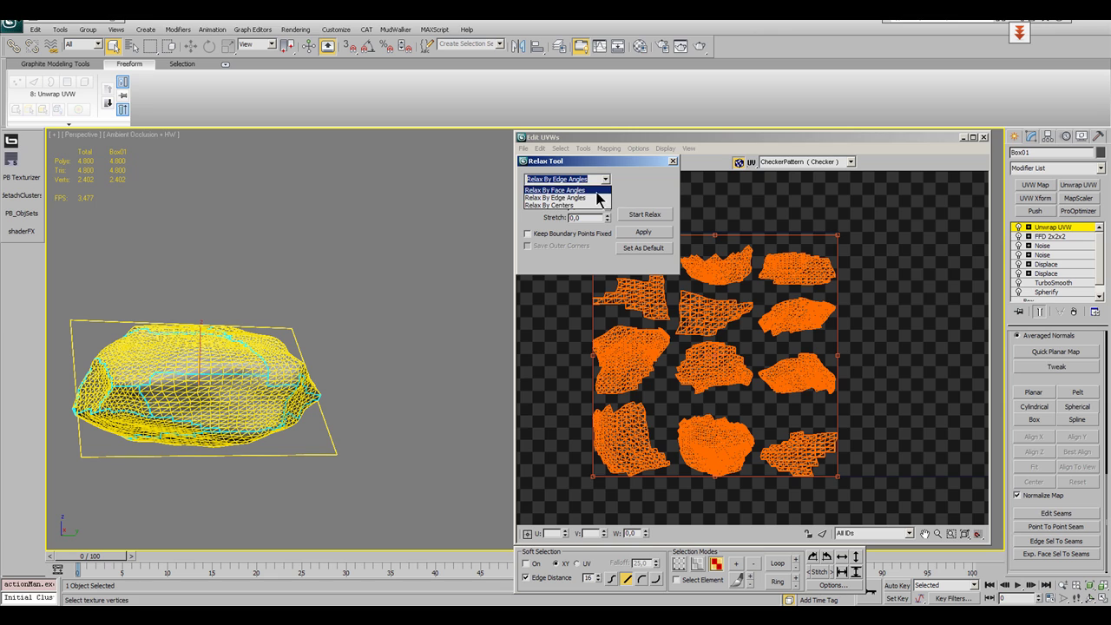
left_click(596, 191)
left_click(640, 214)
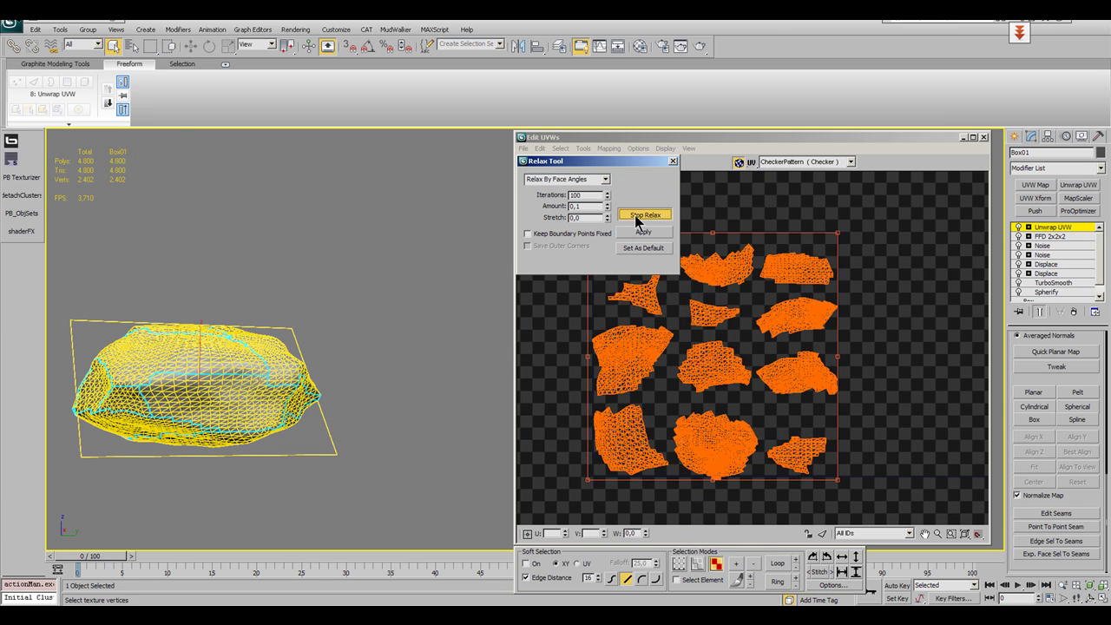
left_click(662, 217)
Relax all the clusters by face angles again with the amount set to 1.0.
scroll(816, 372, "up", 10)
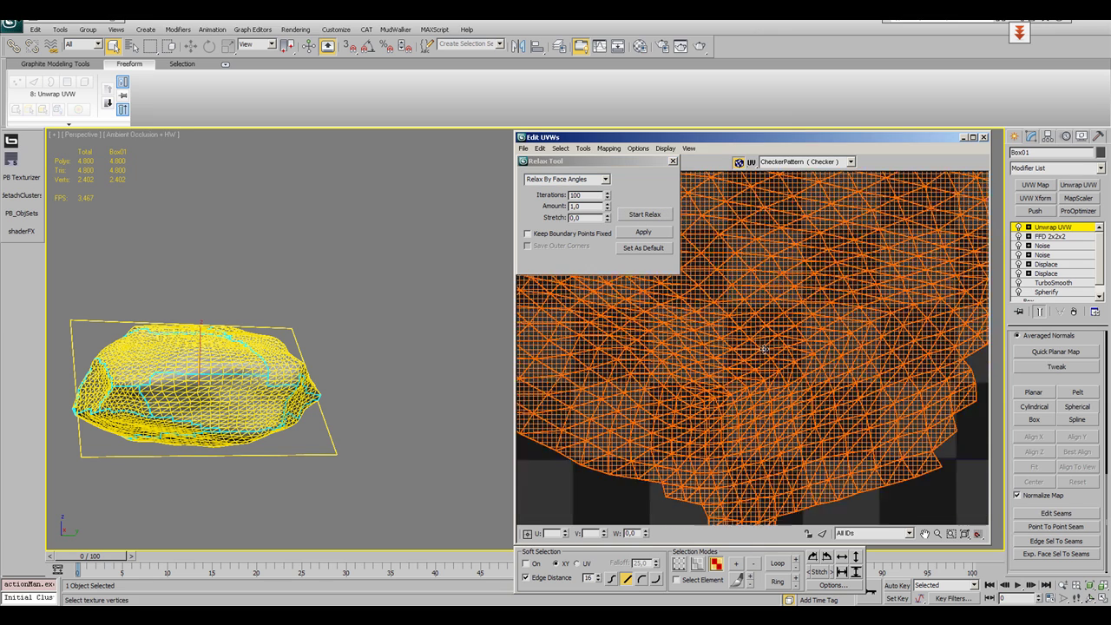
scroll(852, 371, "down", 10)
scroll(934, 476, "up", 5)
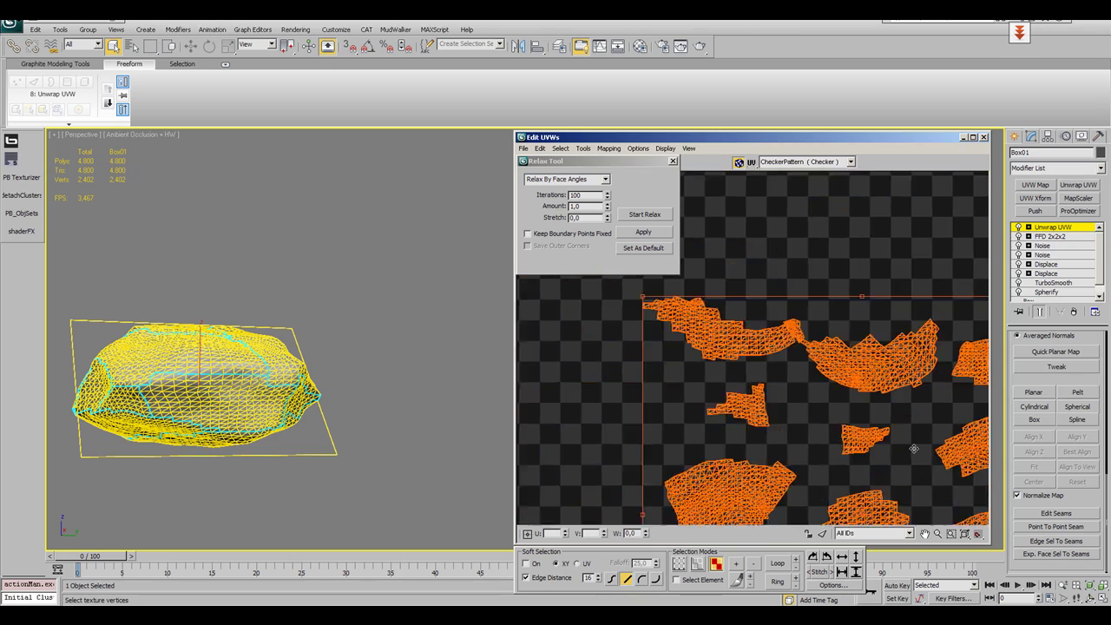
left_click(626, 213)
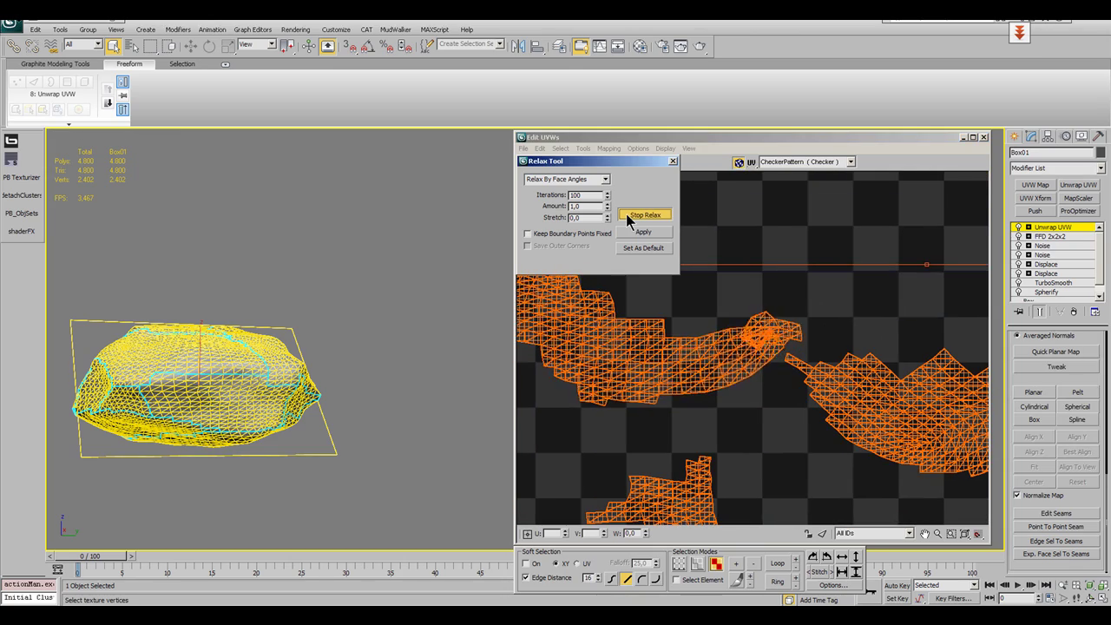
left_click(626, 214)
Turn on element selection, select the long cluster with the tangled end, and relax it by edge angles.
left_click(873, 441)
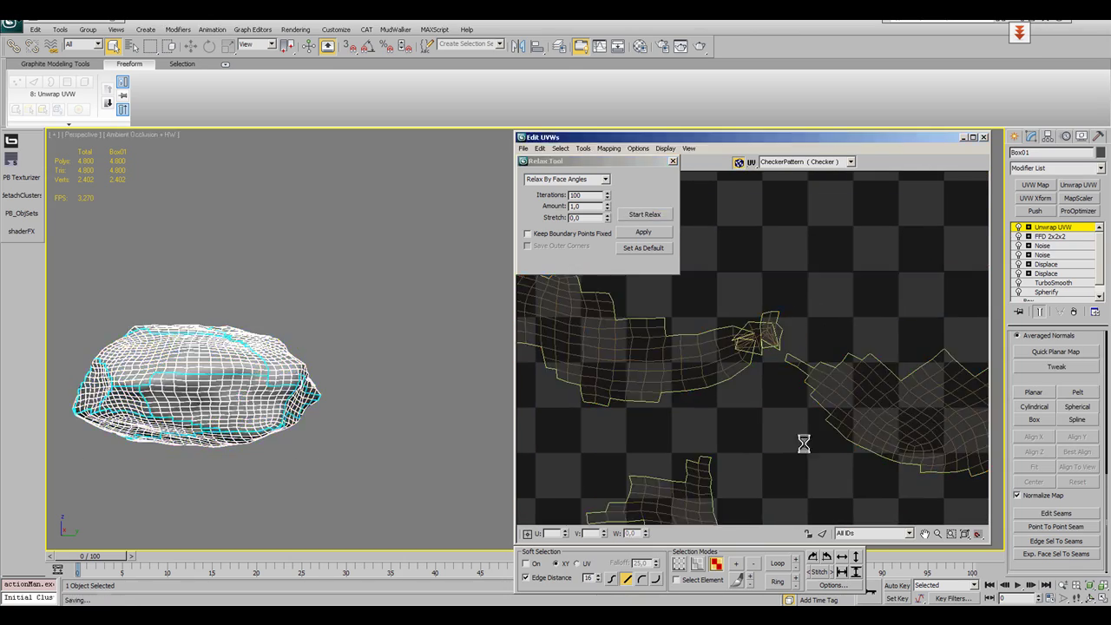
left_click(706, 582)
left_click(686, 383)
middle_click_drag(685, 382, 811, 413)
left_click(605, 181)
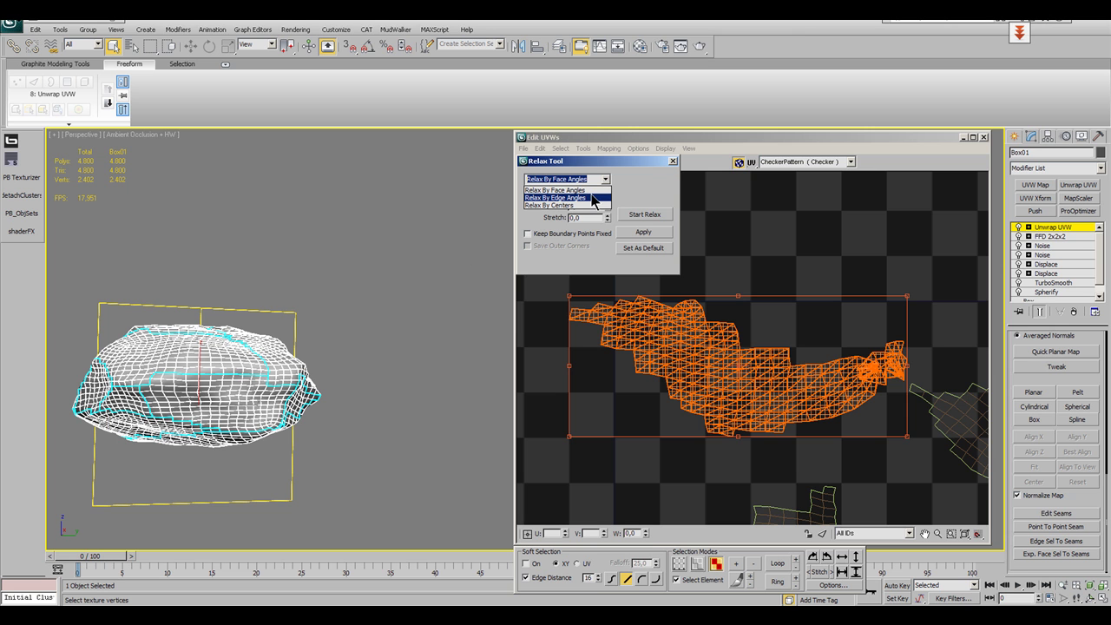
left_click(593, 198)
left_click(636, 215)
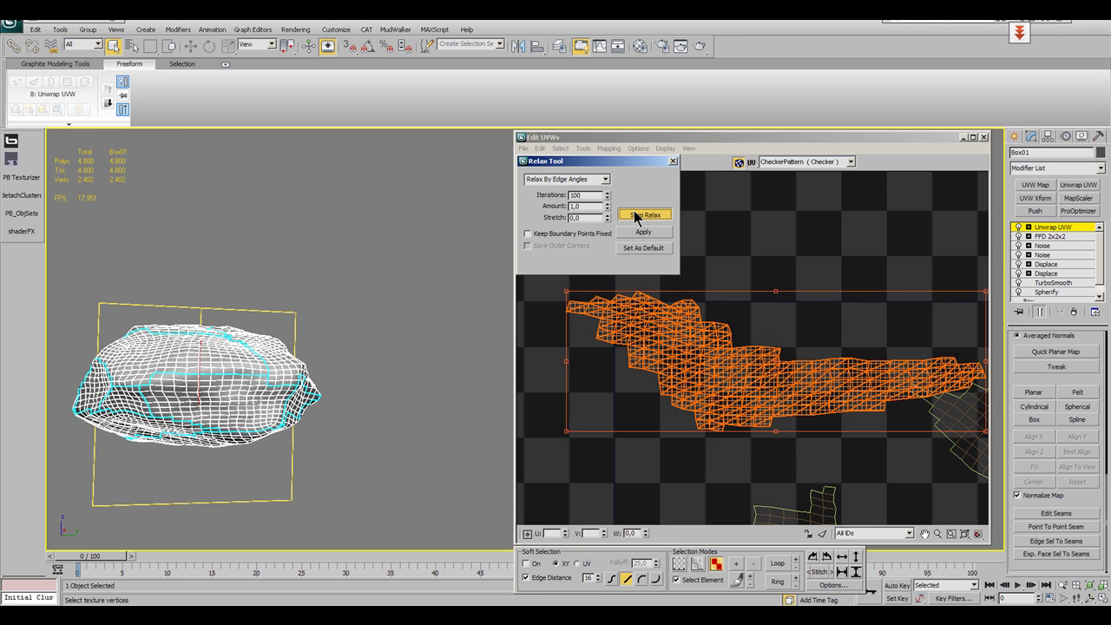
left_click(637, 215)
Switch the relax method back to face angles and relax the long cluster once more.
left_click(599, 178)
left_click(573, 188)
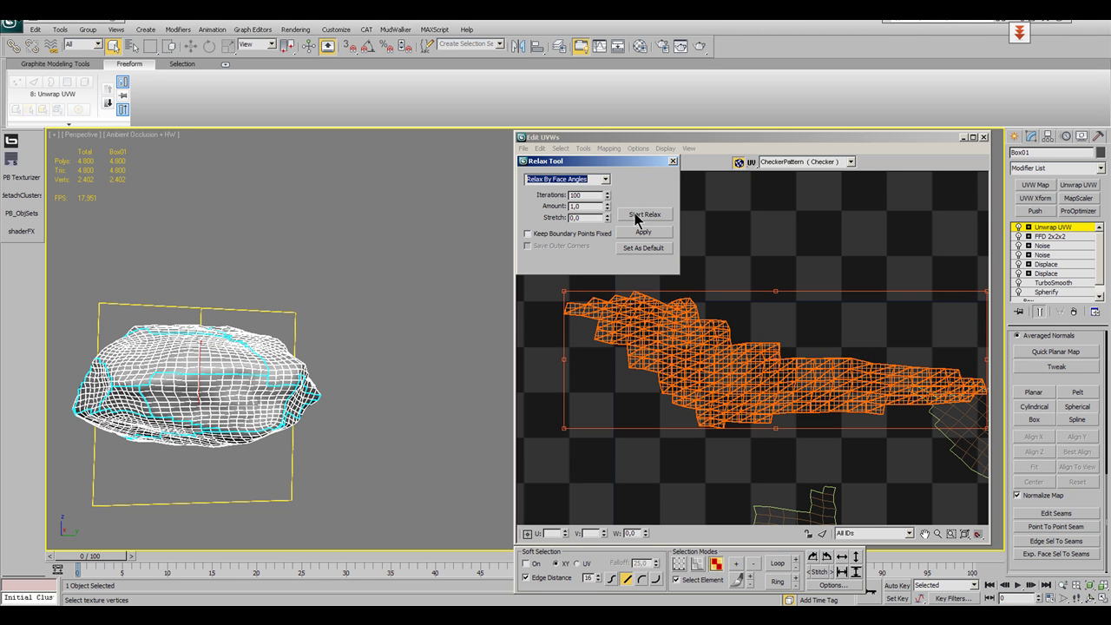
left_click(643, 215)
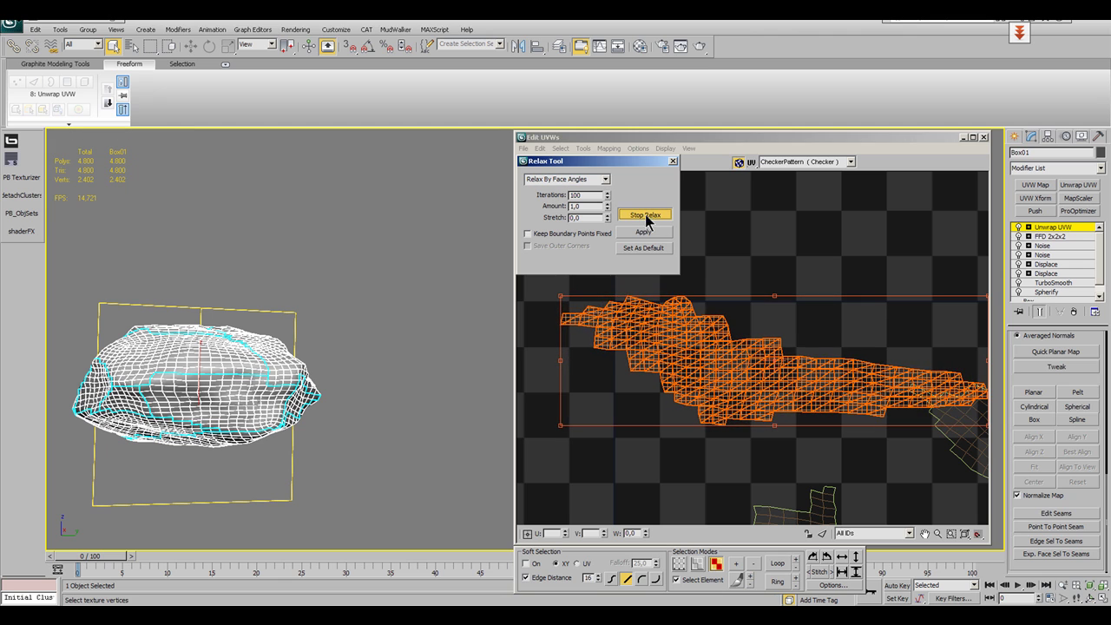
left_click(647, 216)
Select all UV clusters, run a final relax by face angles, and close the Relax Tool.
scroll(798, 266, "down", 5)
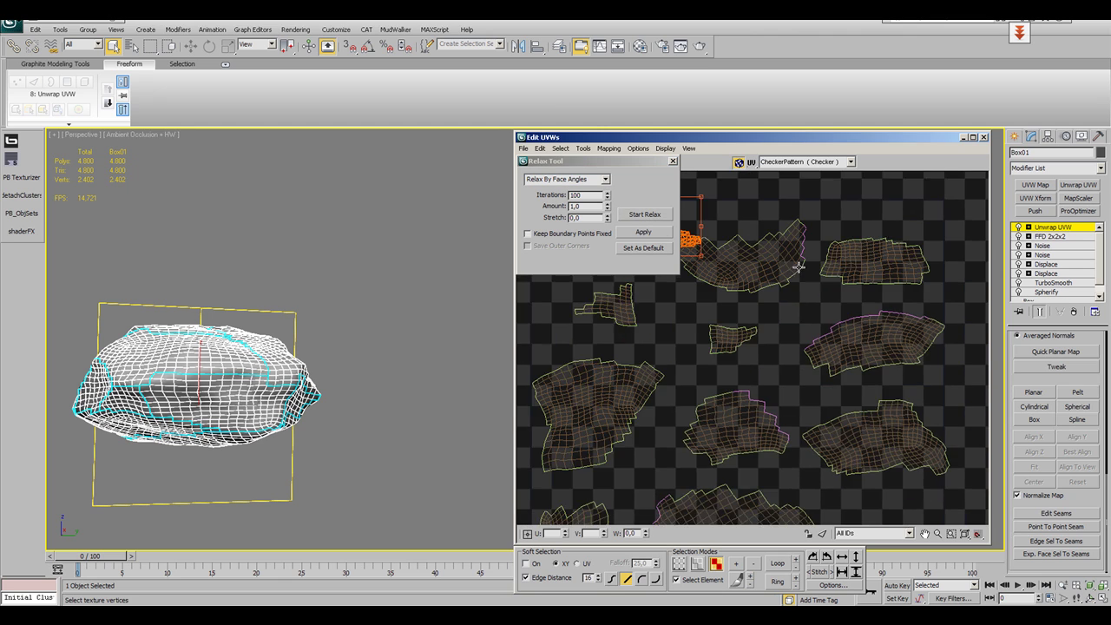
scroll(798, 266, "up", 5)
key("ctrl+a")
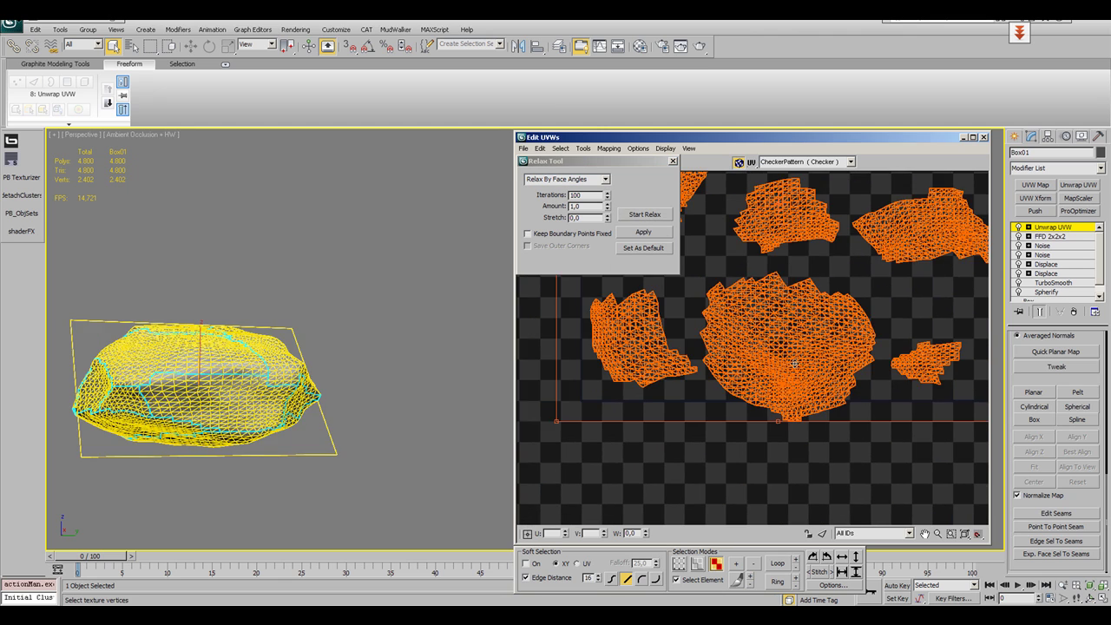
left_click(662, 217)
left_click(665, 217)
left_click(671, 162)
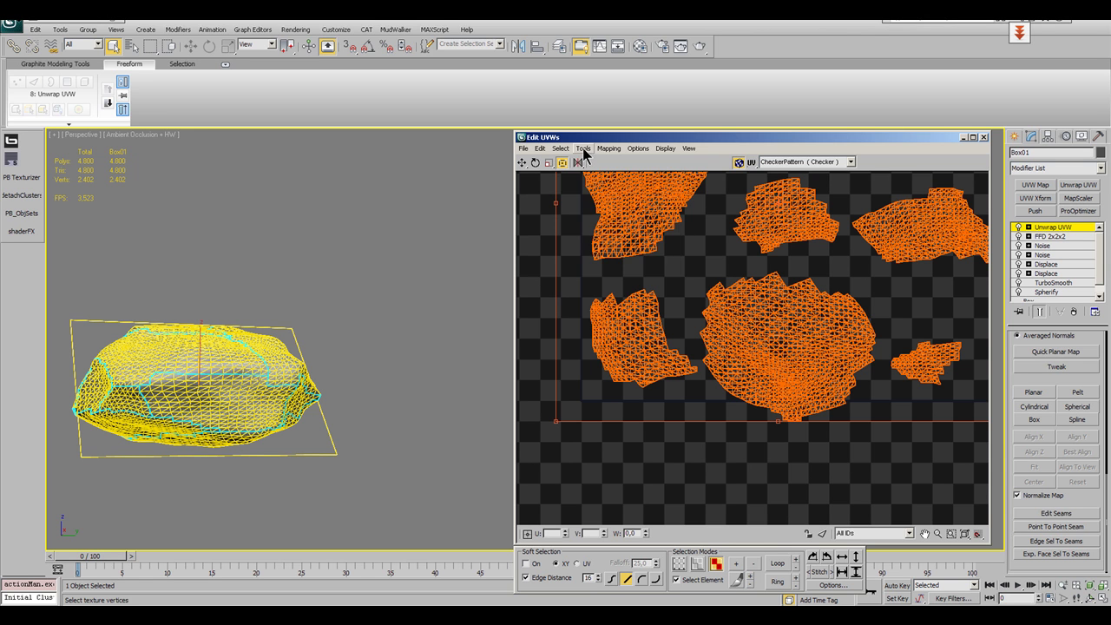
Pack all the UV clusters using recursive packing with a spacing of 0.02.
left_click(584, 148)
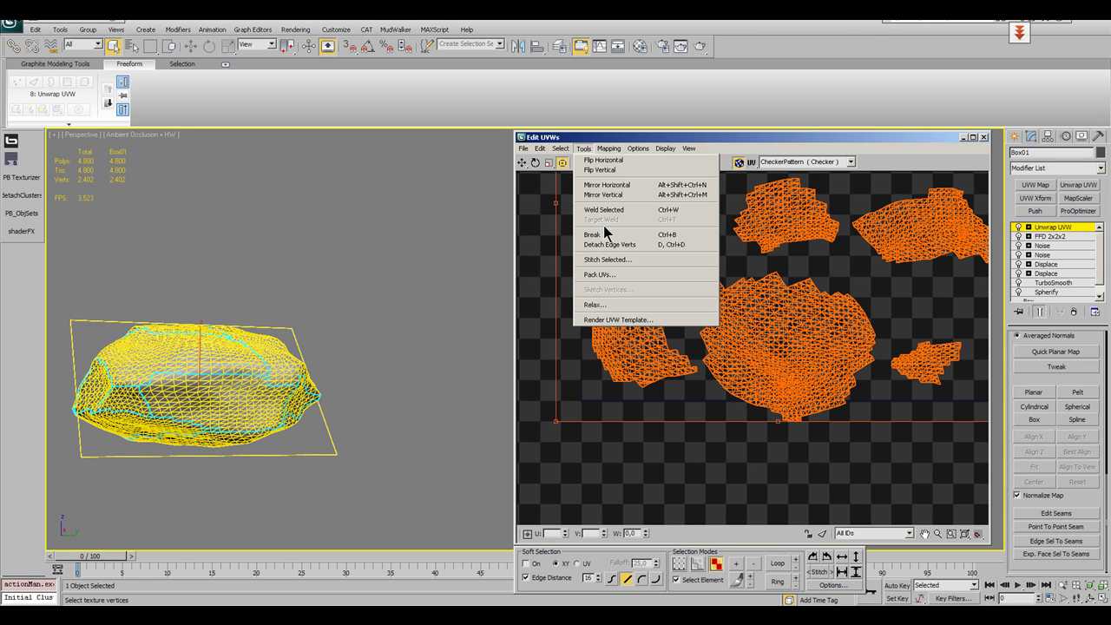
left_click(610, 275)
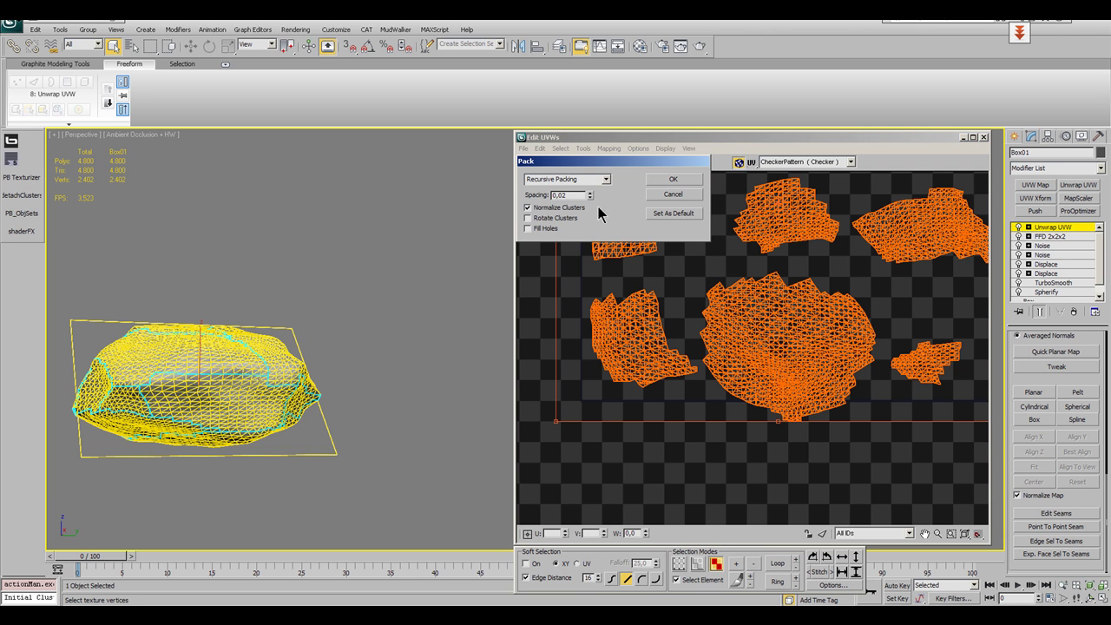
left_click(565, 209)
left_click(555, 218)
left_click(543, 228)
left_click(686, 183)
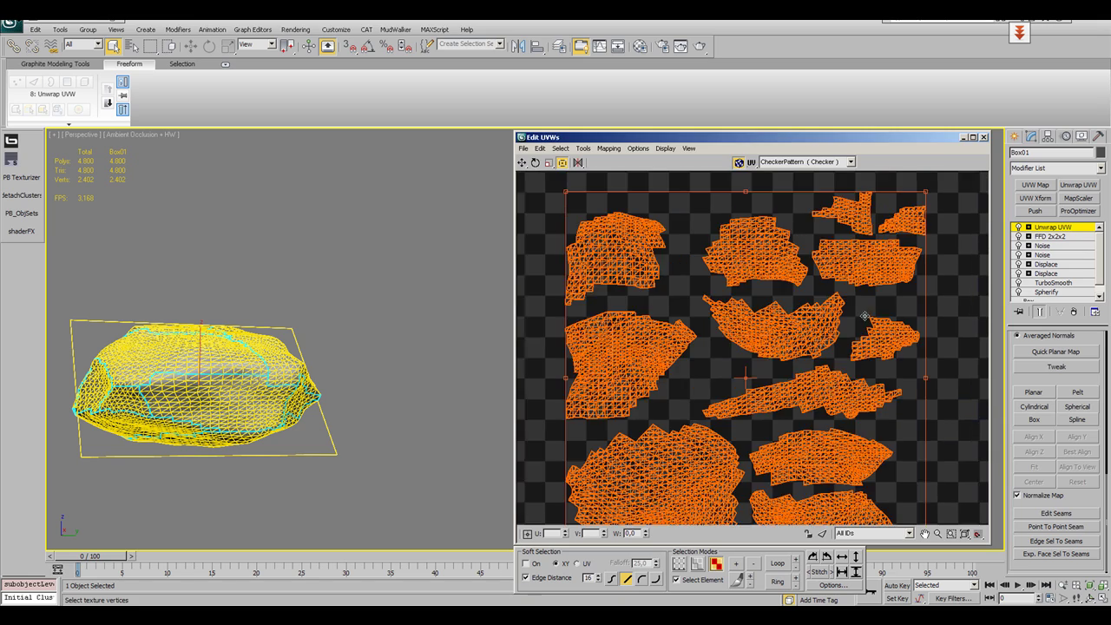
Scale all packed clusters down together uniformly so they fit inside the UV tile.
left_click_drag(897, 230, 877, 241)
scroll(857, 302, "down", 4)
scroll(854, 303, "up", 3)
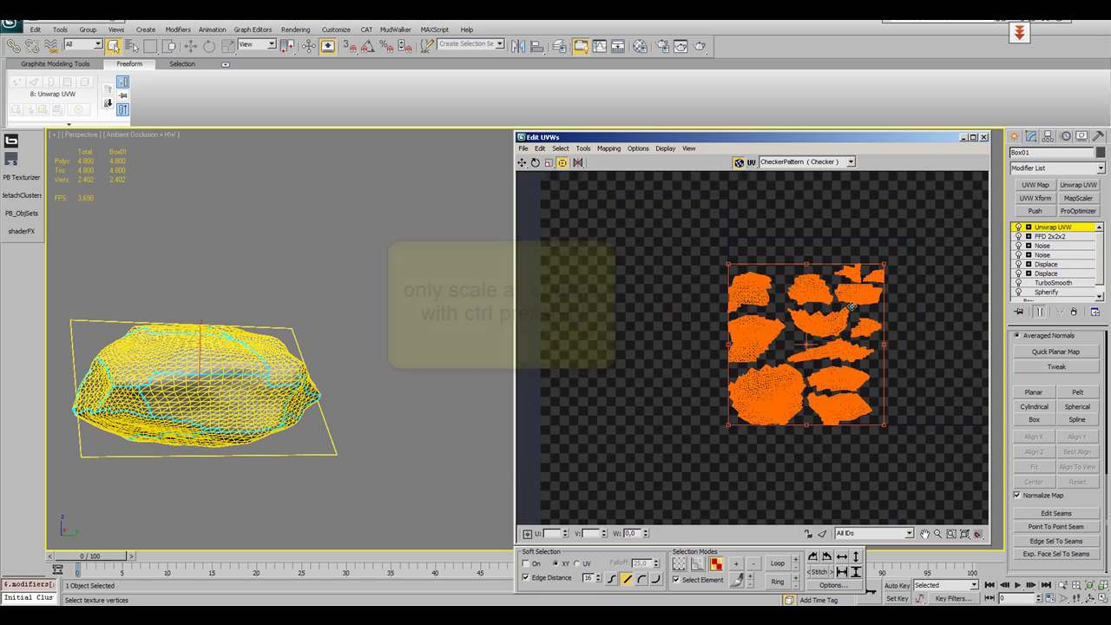
middle_click_drag(912, 259, 842, 250)
mouse_move(824, 242)
left_mouse_down("ctrl")
mouse_move(847, 218)
mouse_move(829, 241)
left_mouse_up("ctrl")
mouse_move(887, 272)
middle_mouse_down()
mouse_move(860, 273)
mouse_move(946, 305)
mouse_move(891, 300)
mouse_move(895, 291)
middle_mouse_up()
scroll(864, 276, "up", 3)
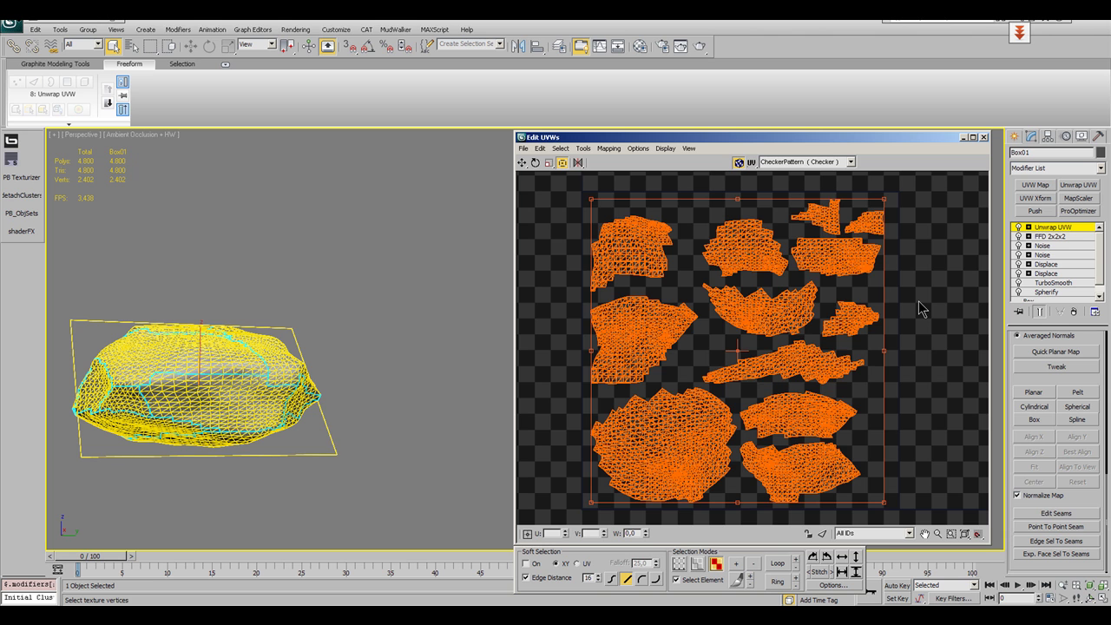
Move the clusters in the upper rows of the UV layout individually to even out the gaps between them.
left_click(922, 309)
left_click_drag(823, 212, 807, 209)
left_click_drag(747, 245, 732, 238)
left_click_drag(635, 252, 639, 237)
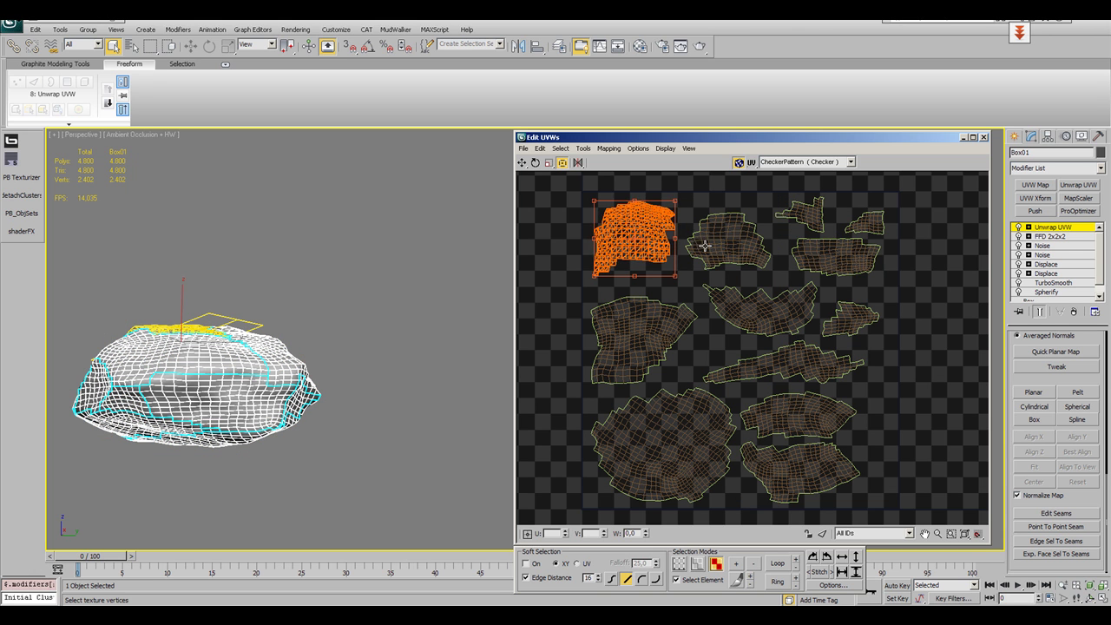
left_click_drag(736, 258, 732, 250)
left_click(800, 215)
left_click_drag(800, 214, 791, 212)
left_click_drag(866, 218, 864, 208)
left_click_drag(853, 260, 858, 262)
left_click_drag(775, 300, 807, 320)
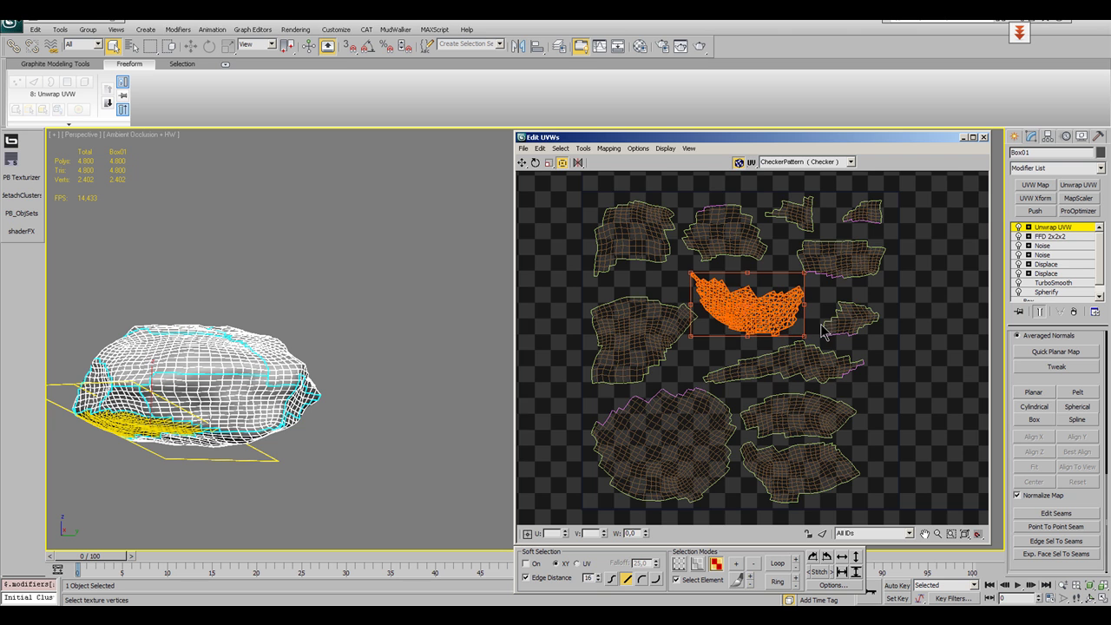
Nudge the two lower-right UV clusters into their free space and deselect everything.
middle_click_drag(870, 428, 859, 397)
left_click(833, 338)
left_click(846, 391)
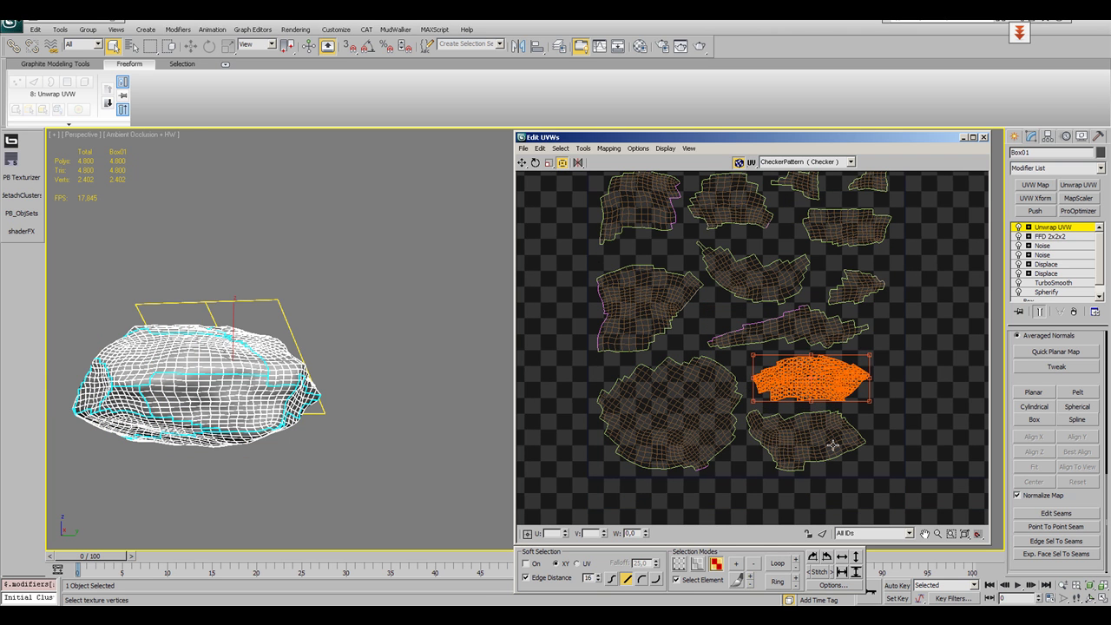
left_click(842, 416)
left_click_drag(874, 438, 819, 436)
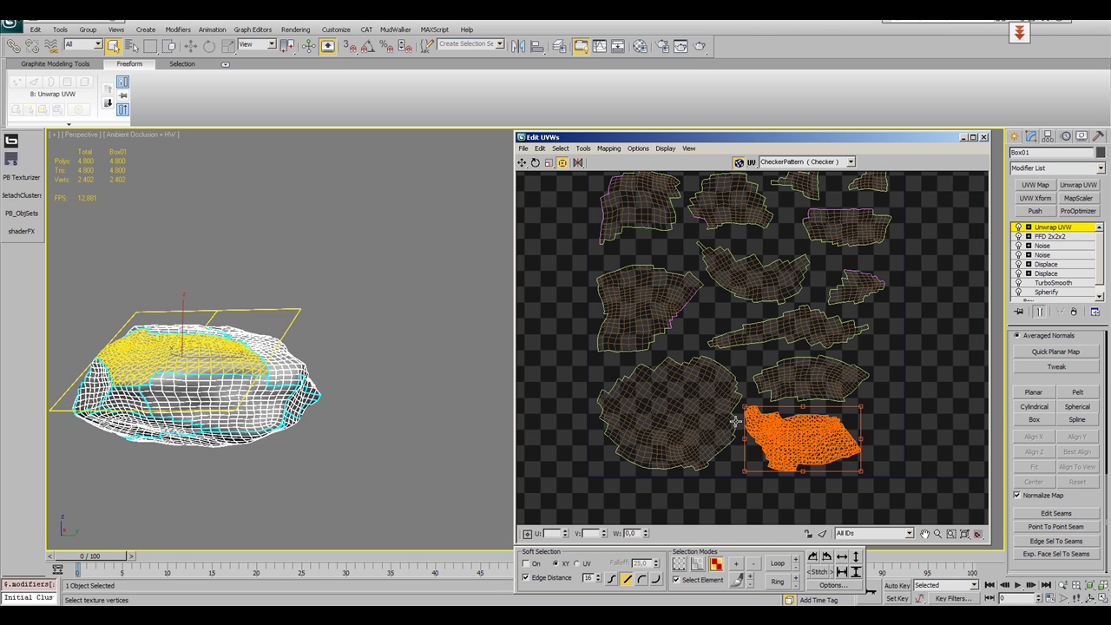
left_click(922, 381)
Try raising the iterations of the TurboSmooth below Unwrap UVW to 5 and reopen the unwrap to check the UVs.
scroll(792, 354, "down", 3)
middle_click_drag(205, 358, 369, 341, "alt")
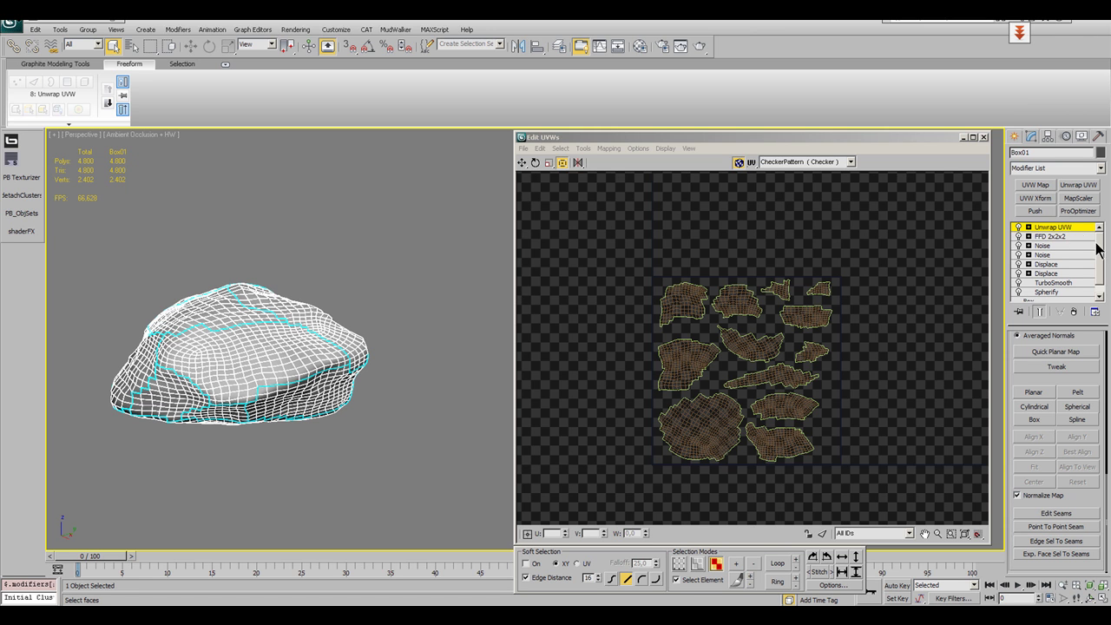
scroll(1096, 249, "down", 1)
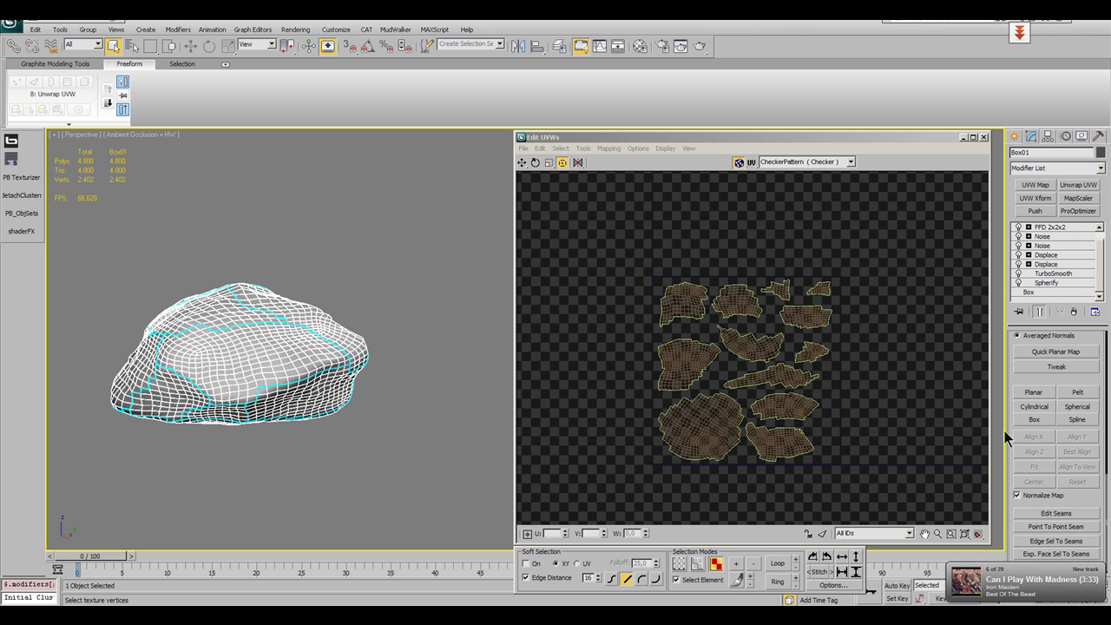
left_click(1064, 276)
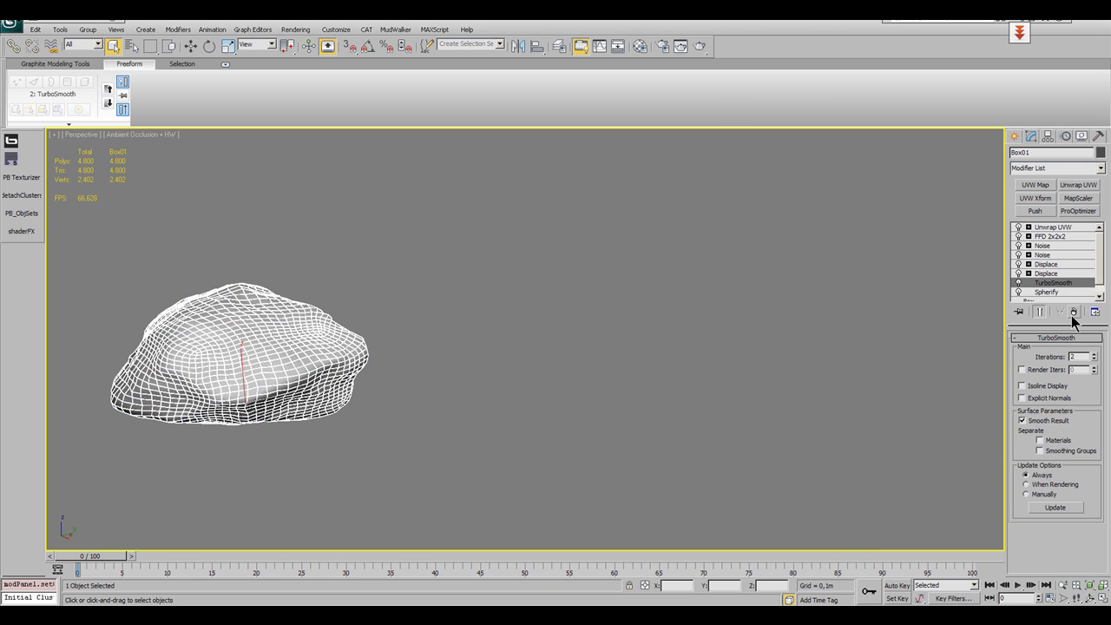
left_click(1094, 356)
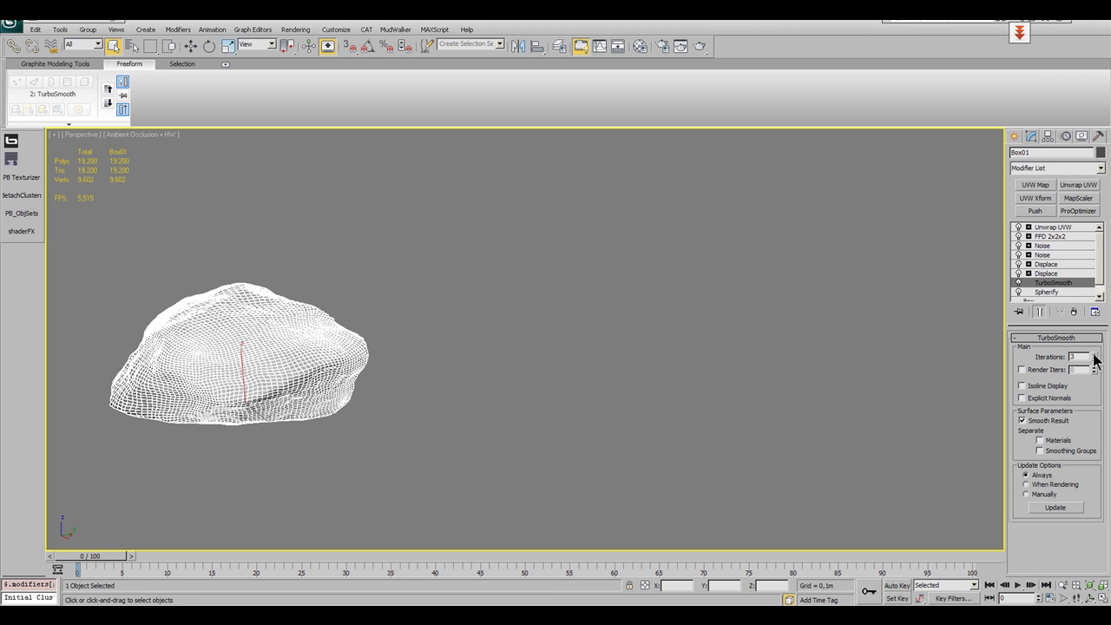
left_click(1095, 356)
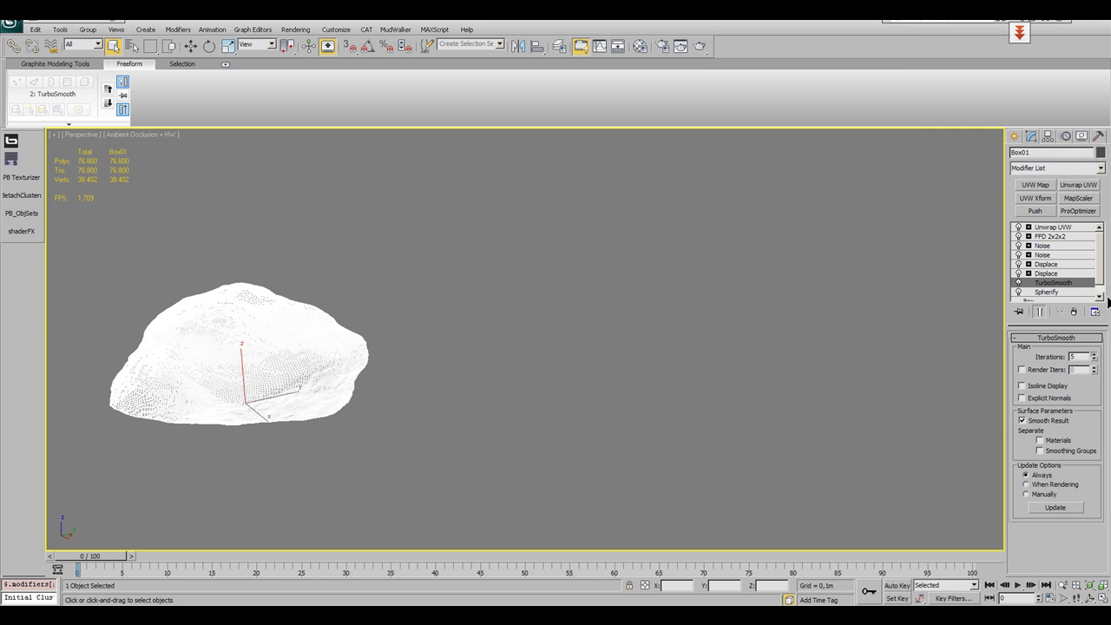
left_click(1063, 228)
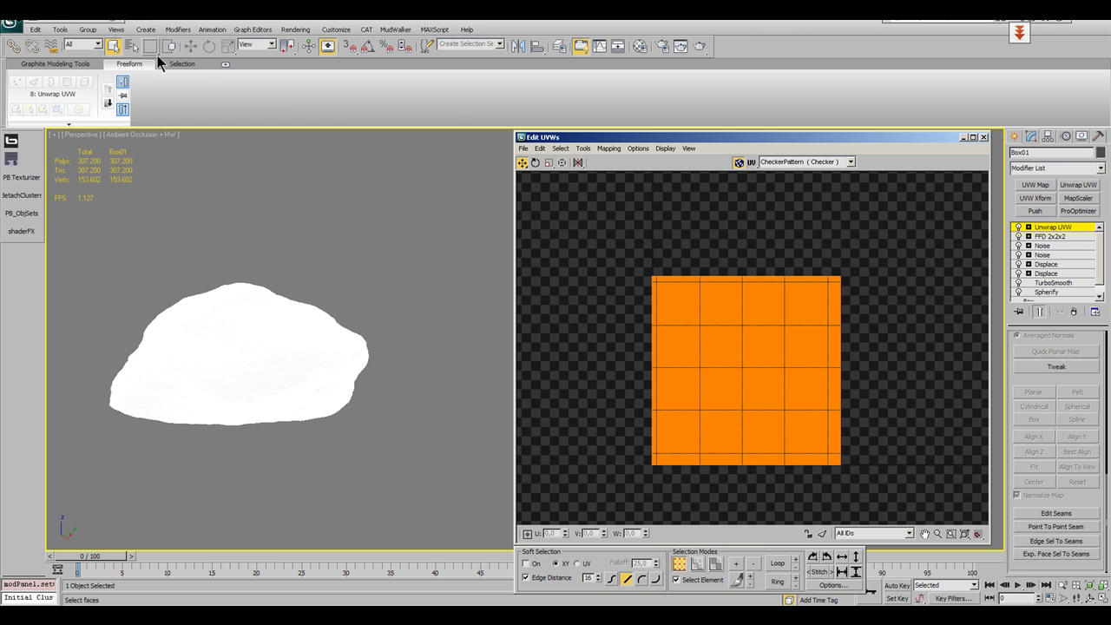
Undo the last three parameter changes and reselect the Unwrap UVW modifier to recheck the layout.
left_click(76, 19)
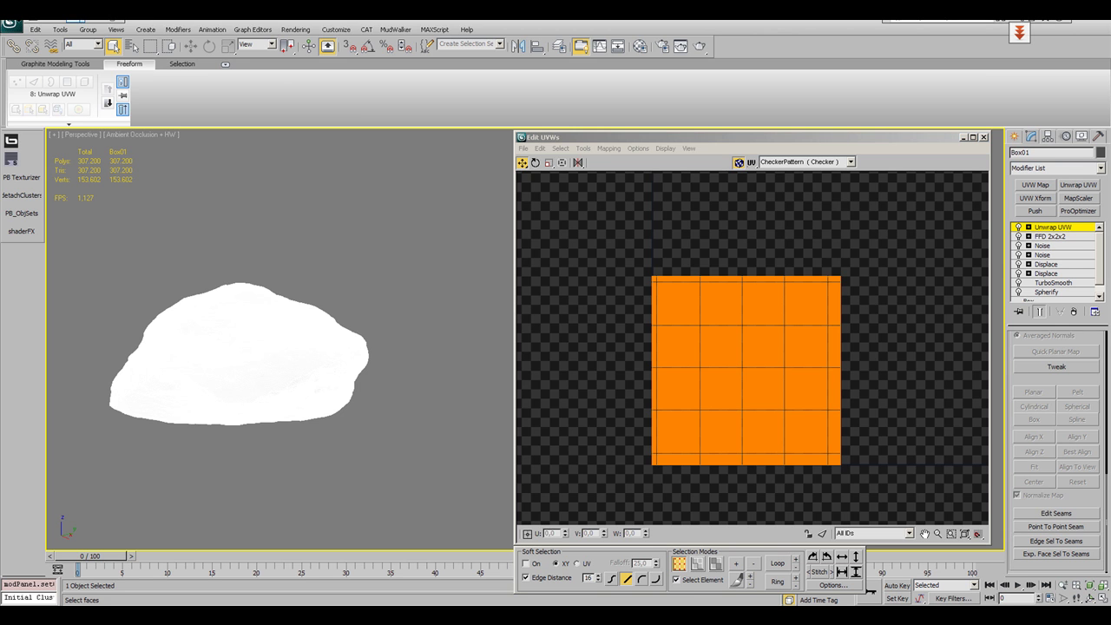
left_click(83, 18)
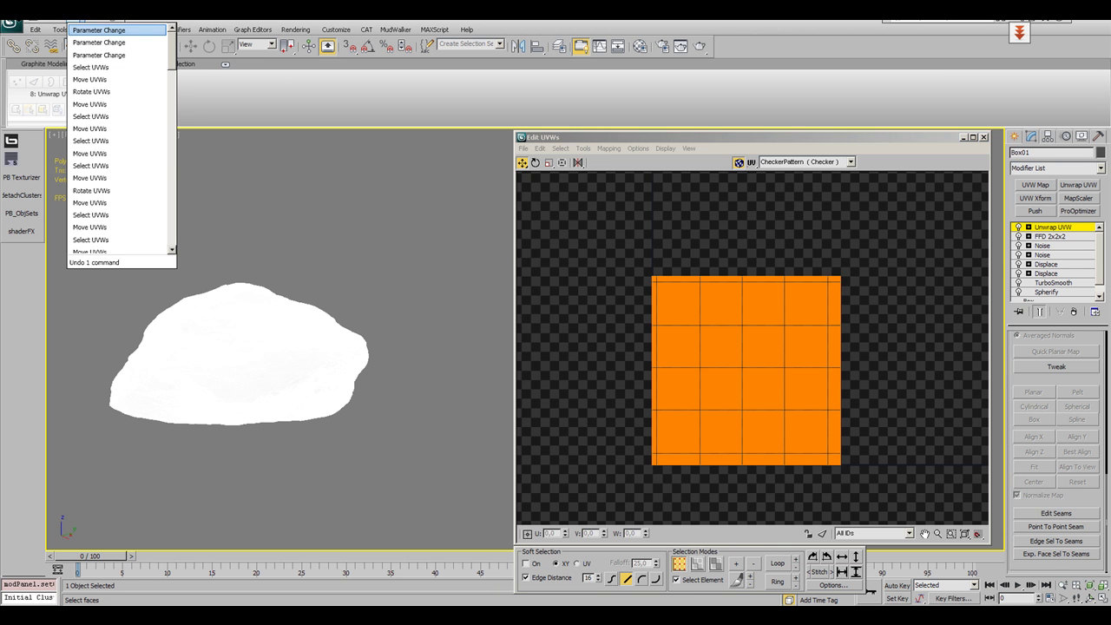
left_click(97, 55)
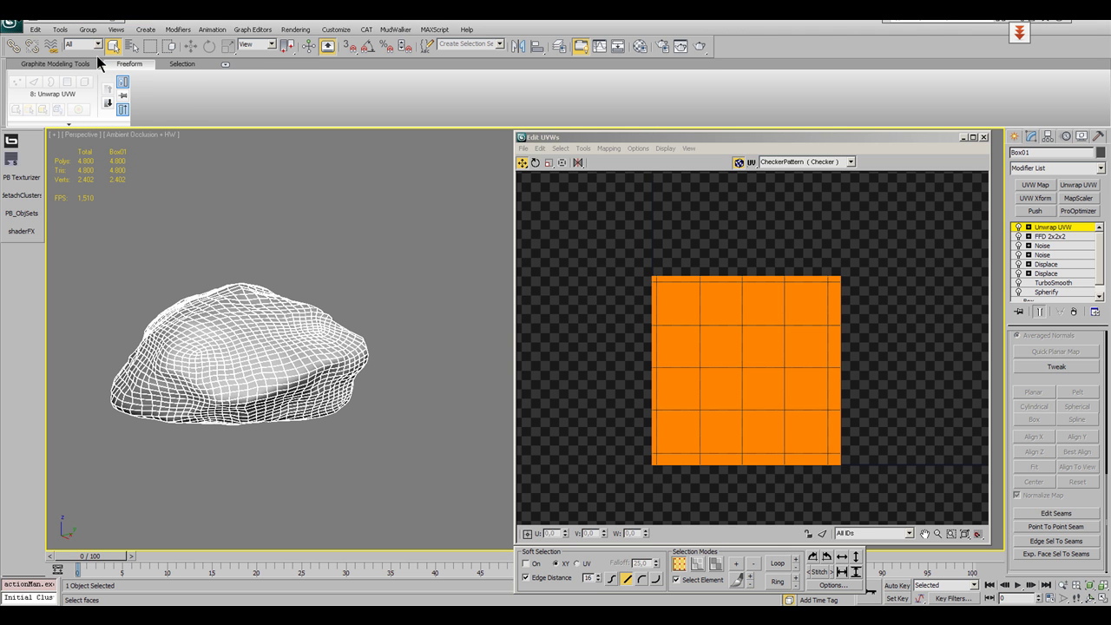
left_click(1063, 237)
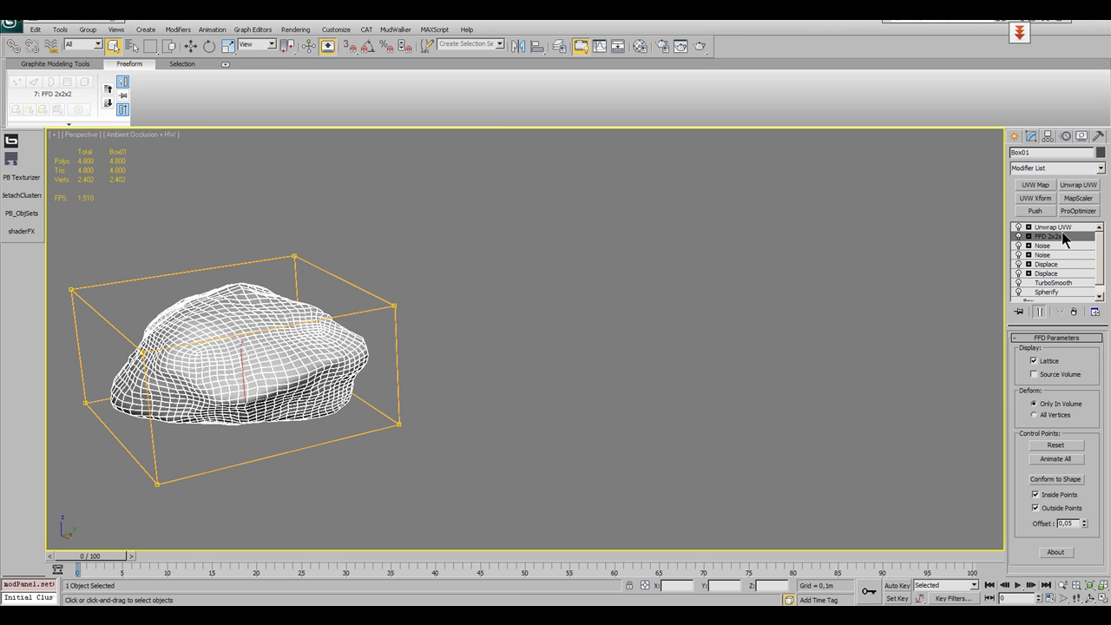
left_click(1060, 230)
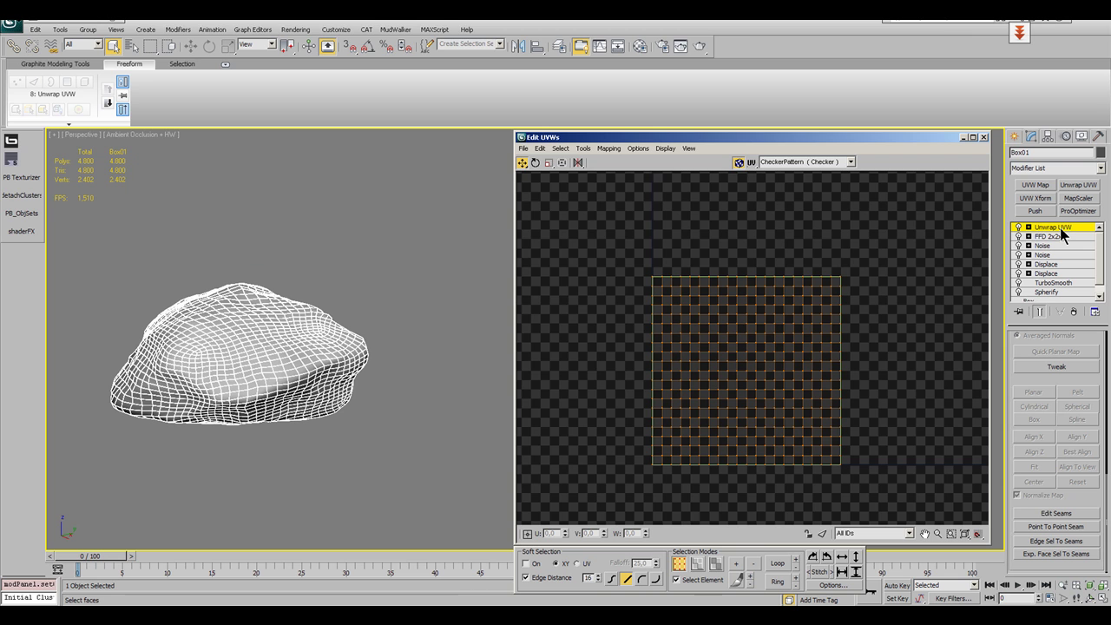
Undo several more steps back through the cluster moves and close the UV editor.
left_click(78, 21)
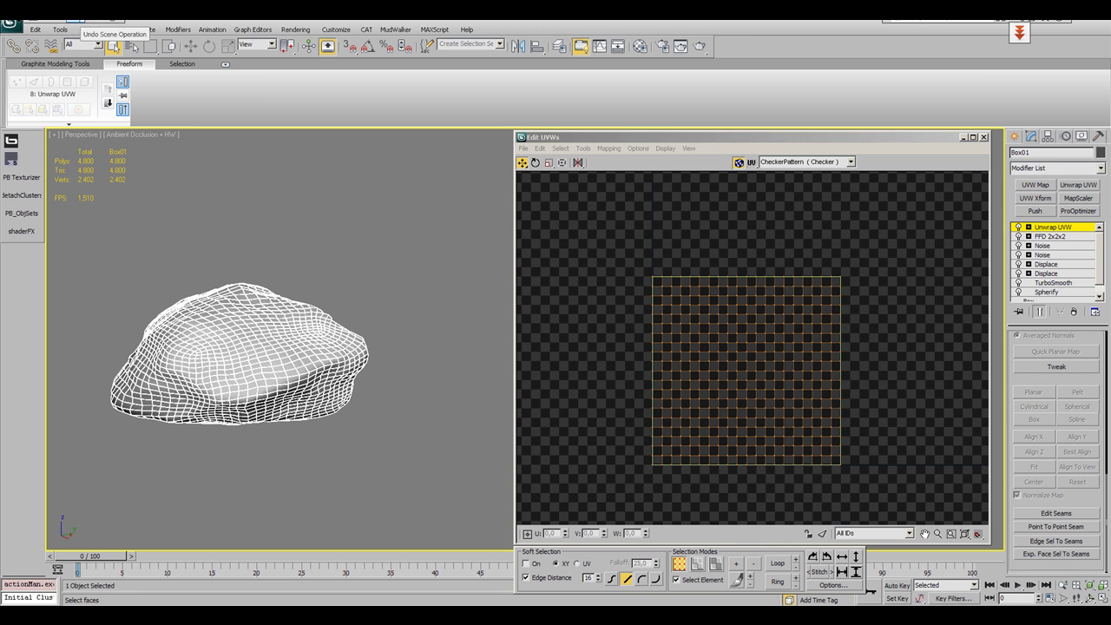
left_click(76, 20)
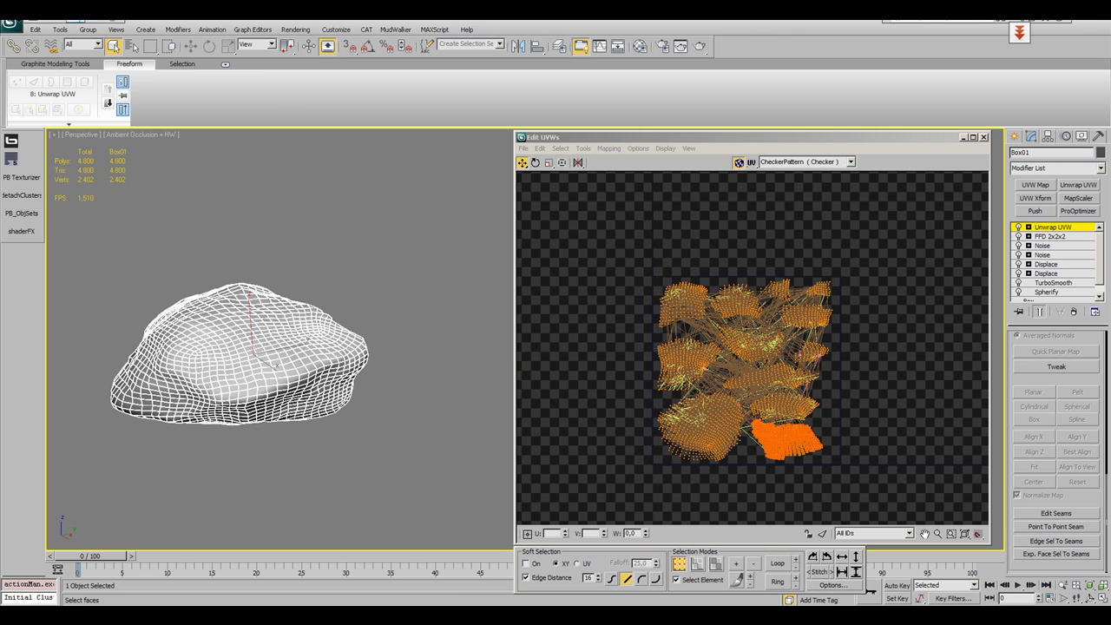
left_click(77, 20)
left_click(76, 20)
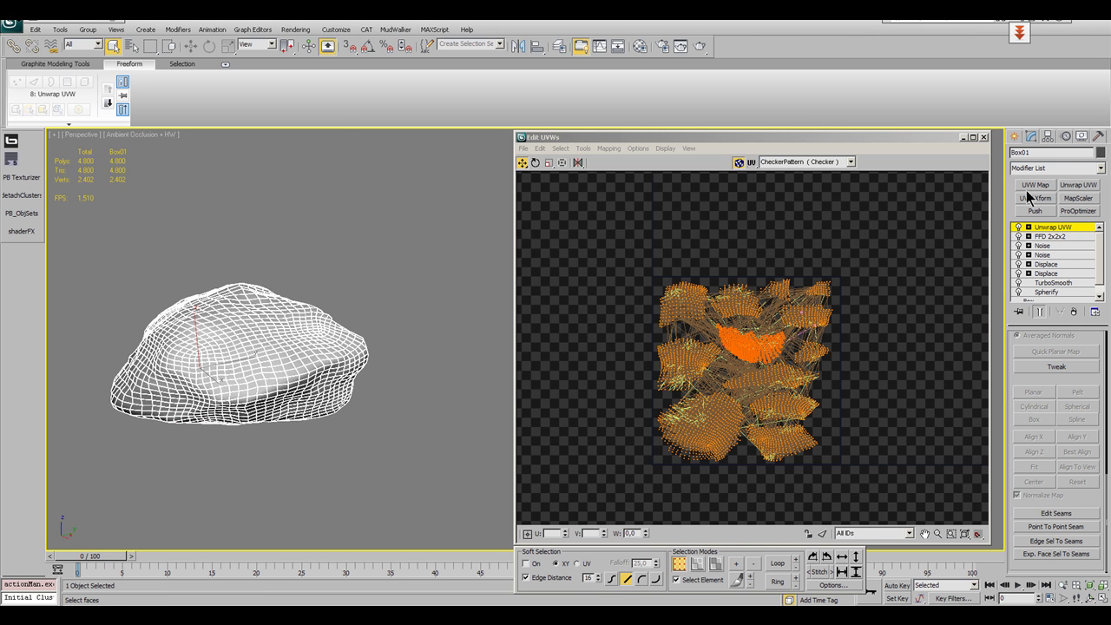
left_click(984, 137)
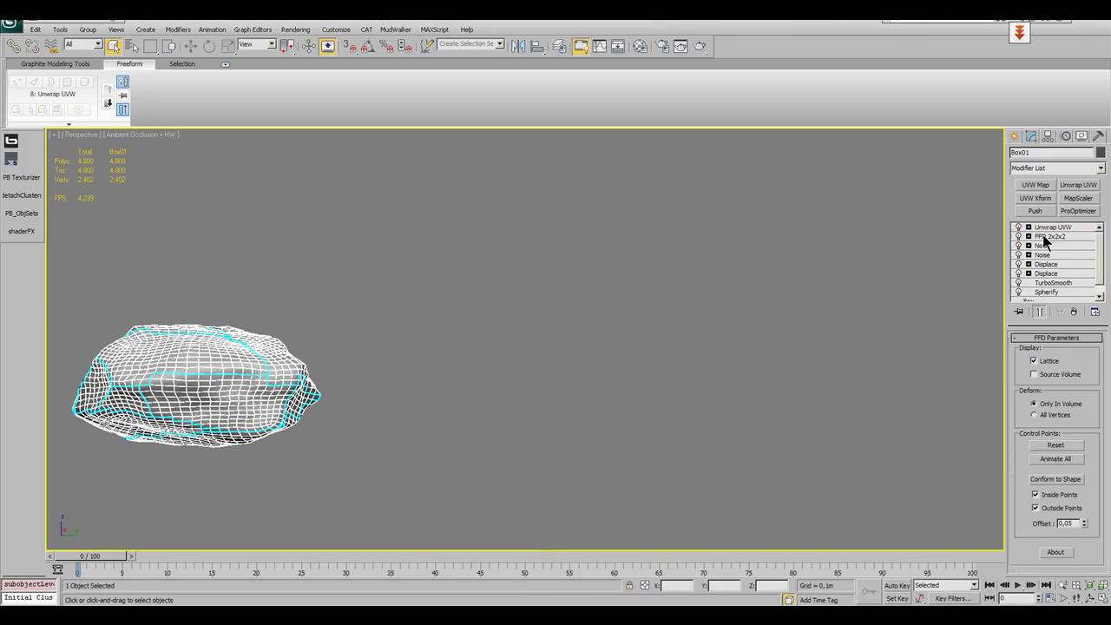
Move the Unwrap UVW modifier below both Displace modifiers, directly above TurboSmooth, and switch its editor to face selection.
left_click(1053, 226)
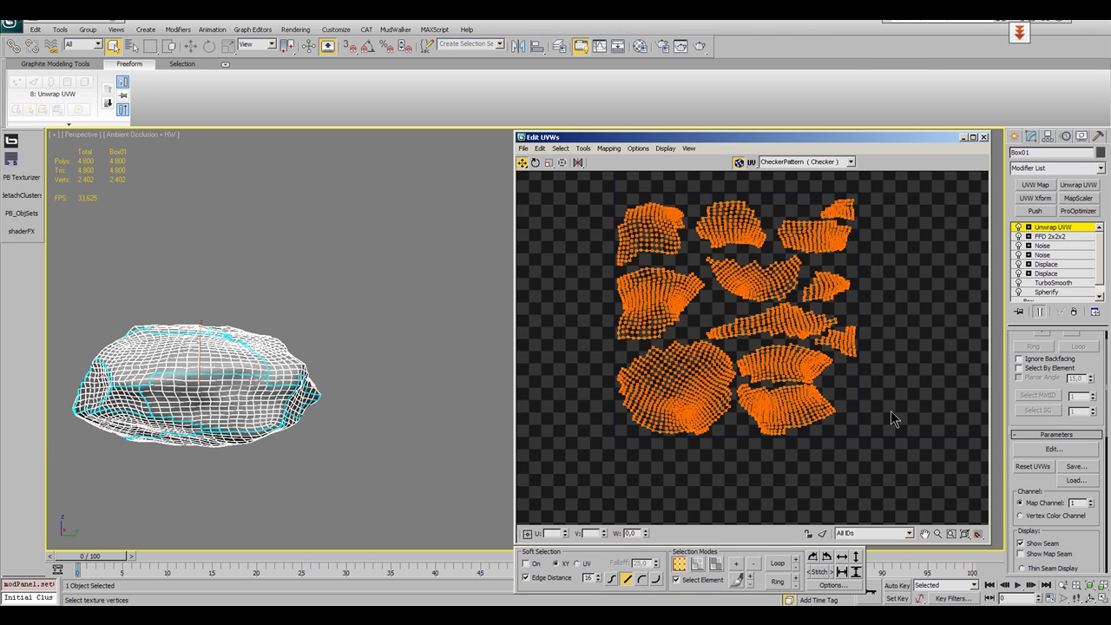
left_click(984, 137)
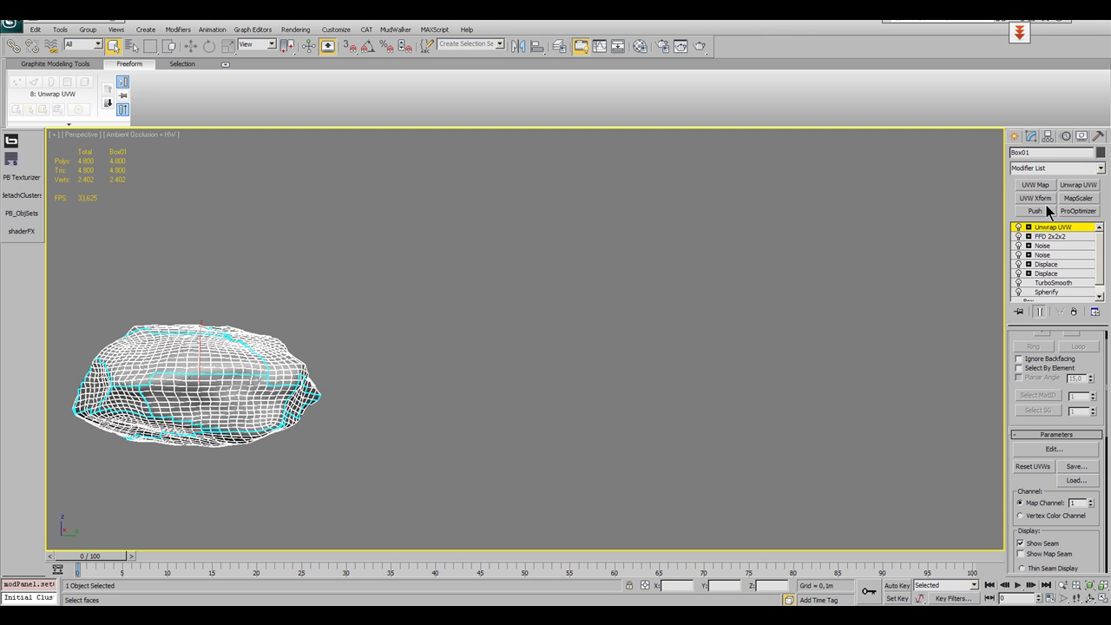
left_click_drag(1057, 231, 1056, 278)
scroll(827, 306, "up", 5)
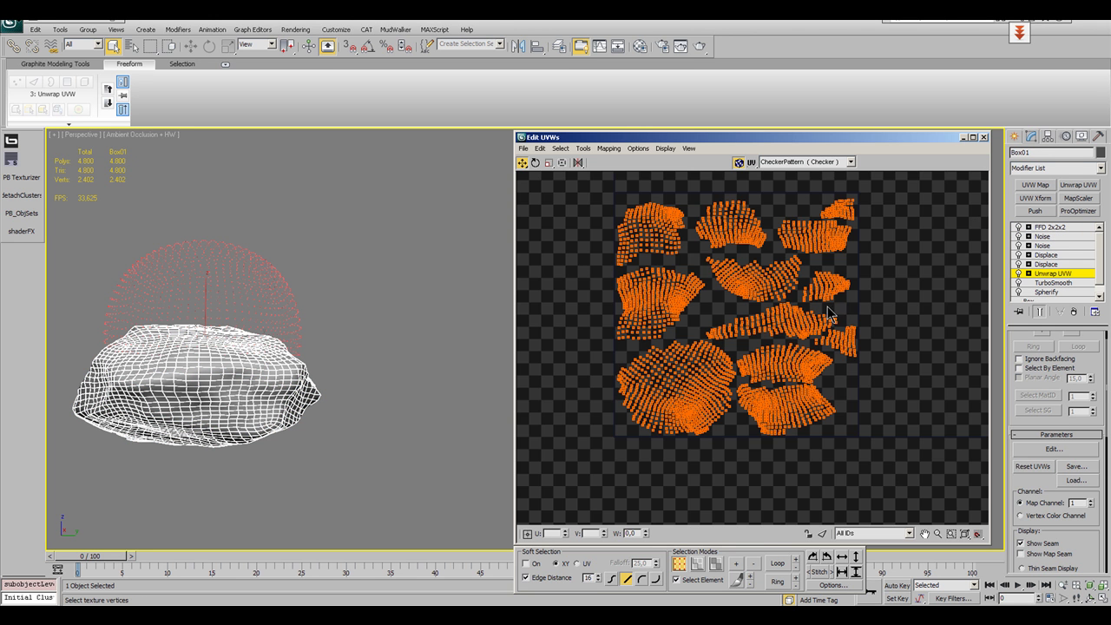
scroll(846, 391, "down", 3)
left_click(716, 564)
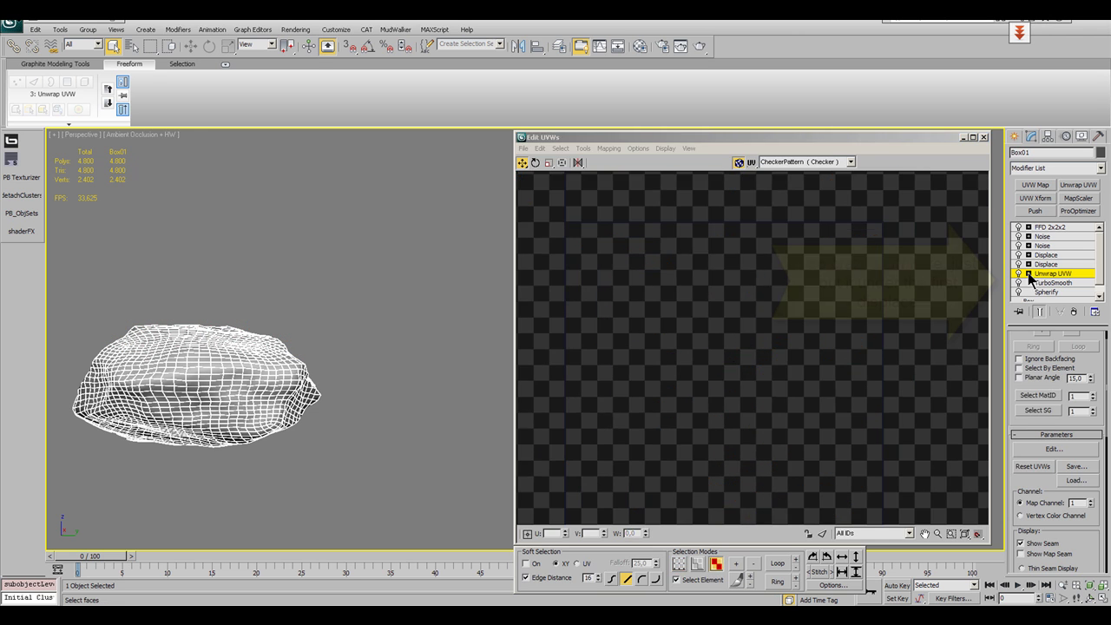
Try placing the Unwrap UVW modifier between the two Displace modifiers and undo the reordering.
left_click(1048, 283)
left_click_drag(1049, 274, 1046, 266)
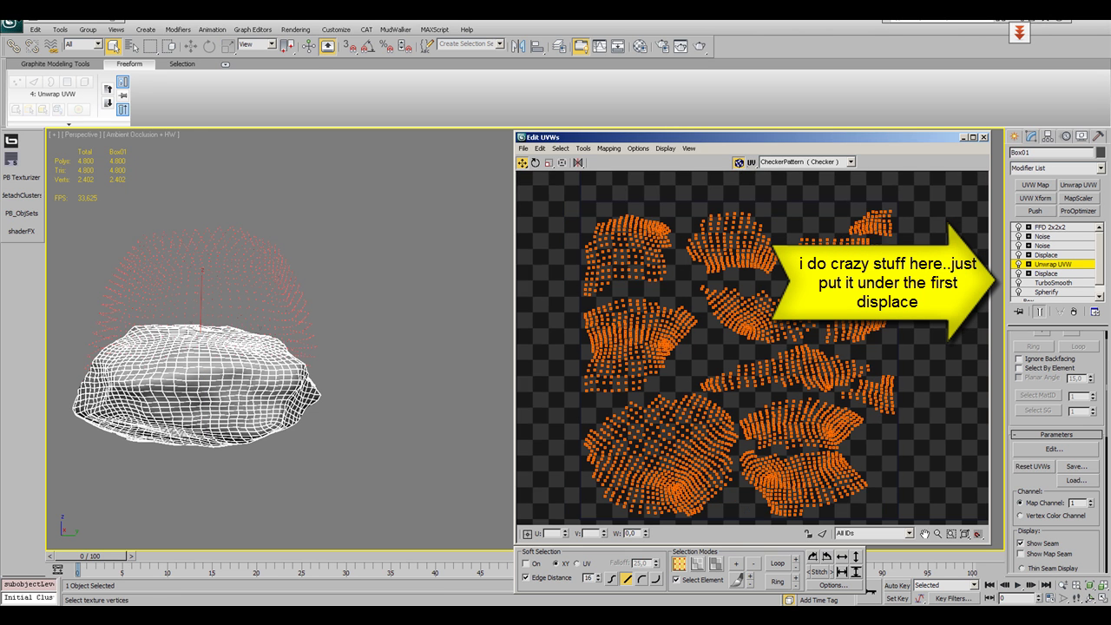
left_click(1064, 273)
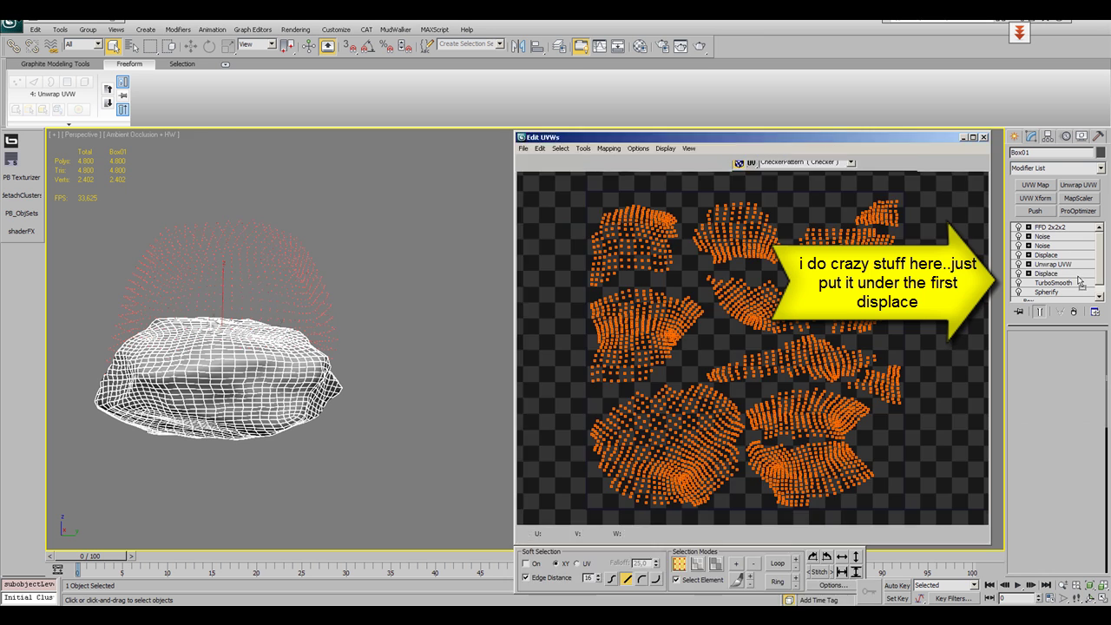
key("ctrl+z")
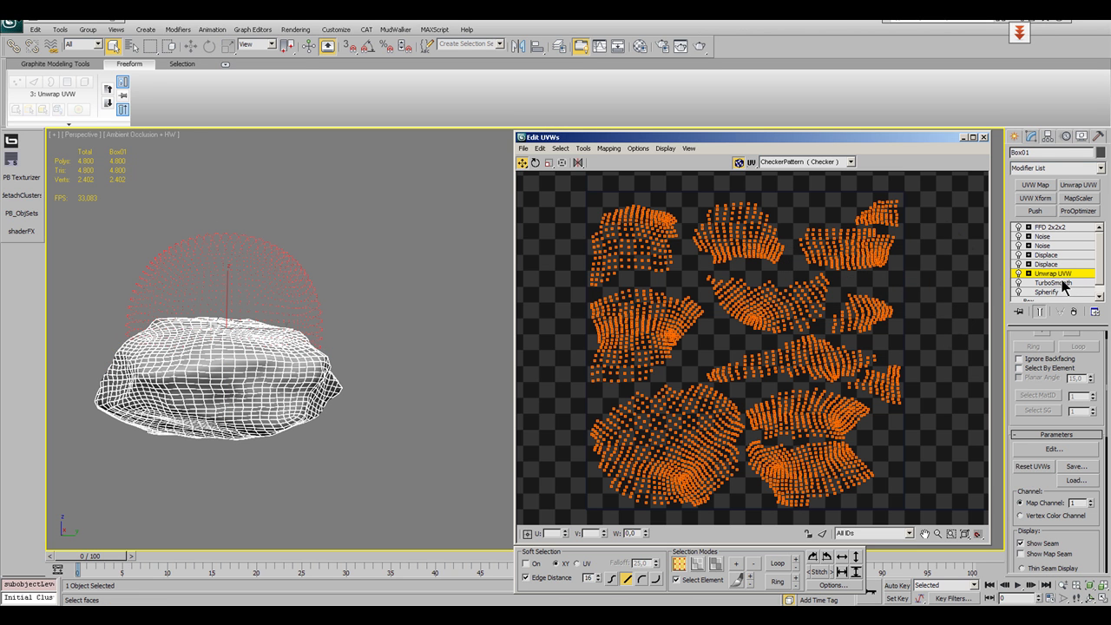
Add a second TurboSmooth modifier directly above Unwrap UVW and set its iterations to 3.
left_click(1037, 167)
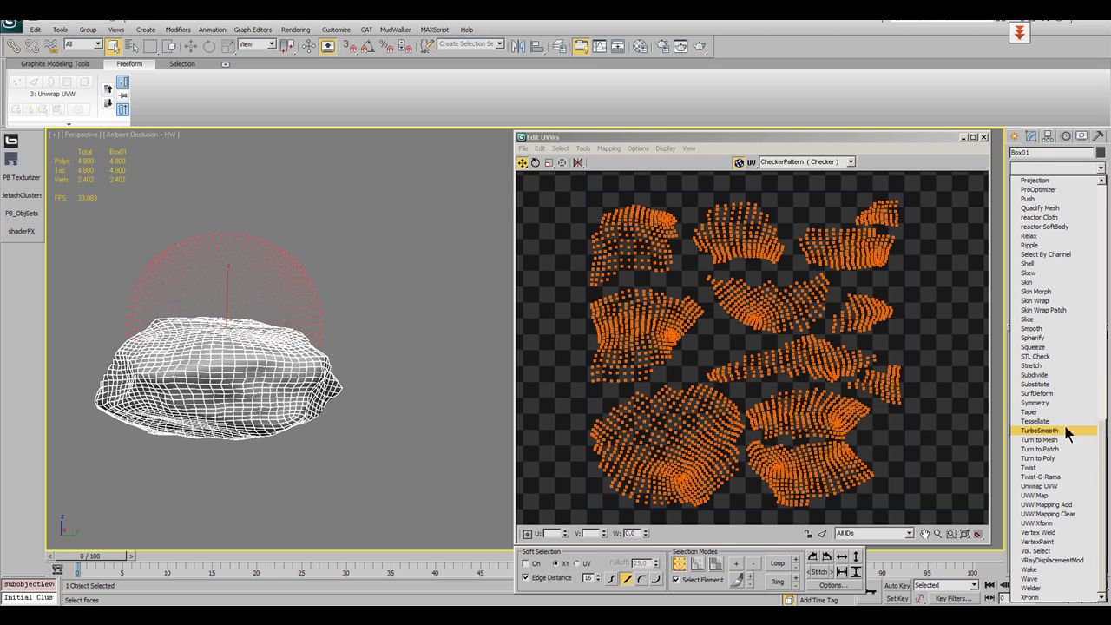
left_click(1041, 430)
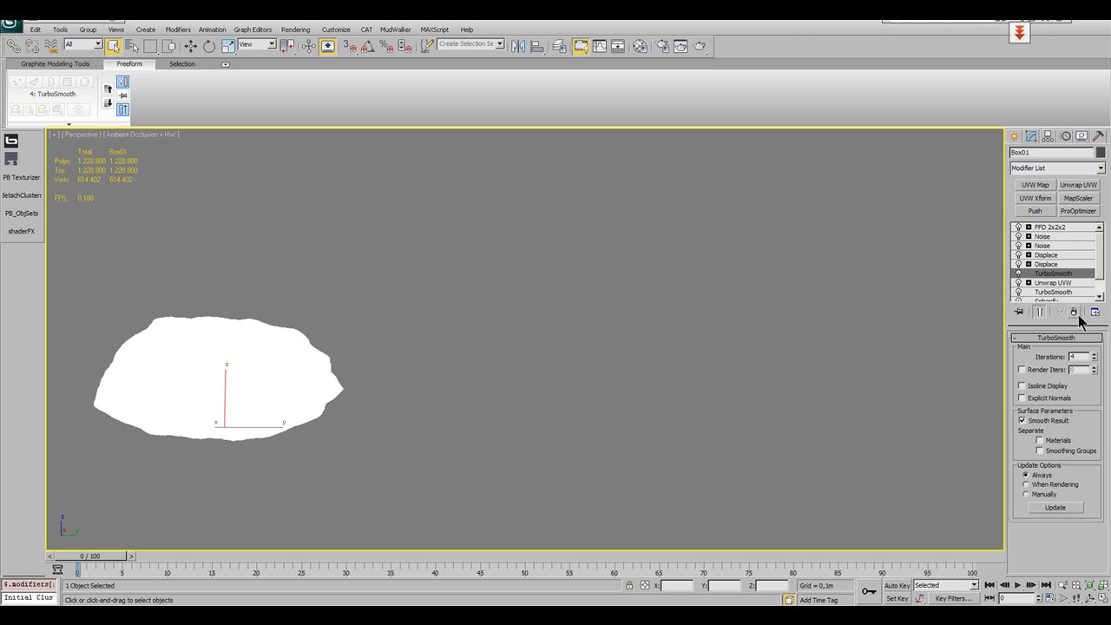
left_click(1094, 360)
Inspect the smoothed, displaced rock and select the FFD 2x2x2 modifier at the end of the modifier stack.
left_click(1048, 263)
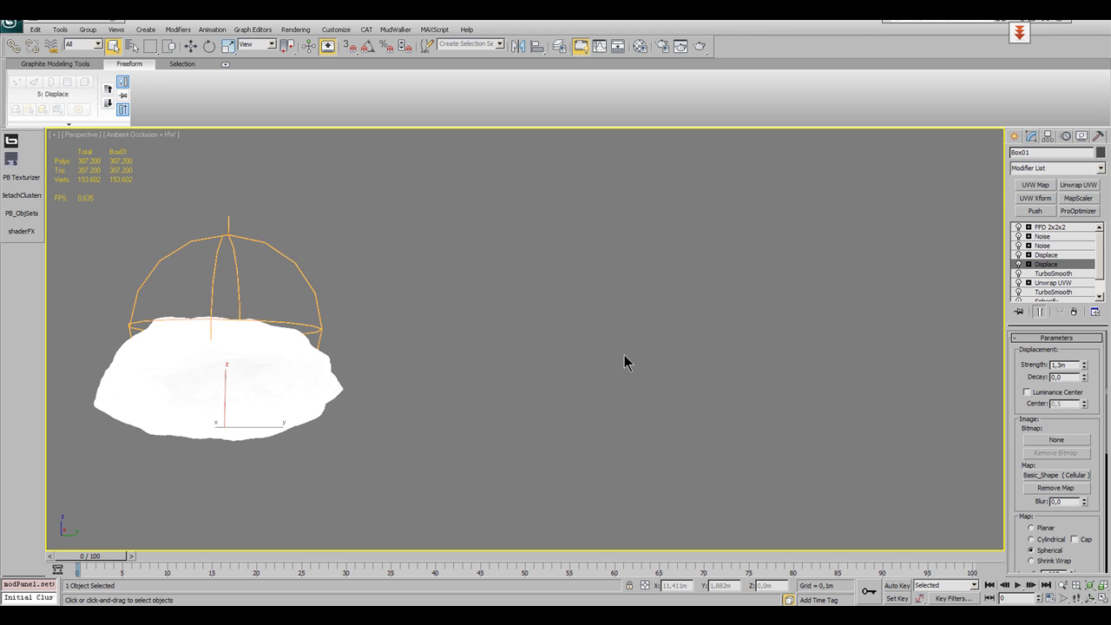
mouse_move(587, 351)
middle_mouse_down()
mouse_move(674, 333)
mouse_move(616, 296)
middle_mouse_up()
mouse_move(392, 298)
middle_mouse_down("alt")
mouse_move(504, 315)
mouse_move(640, 372)
middle_mouse_up("alt")
left_click(1050, 227)
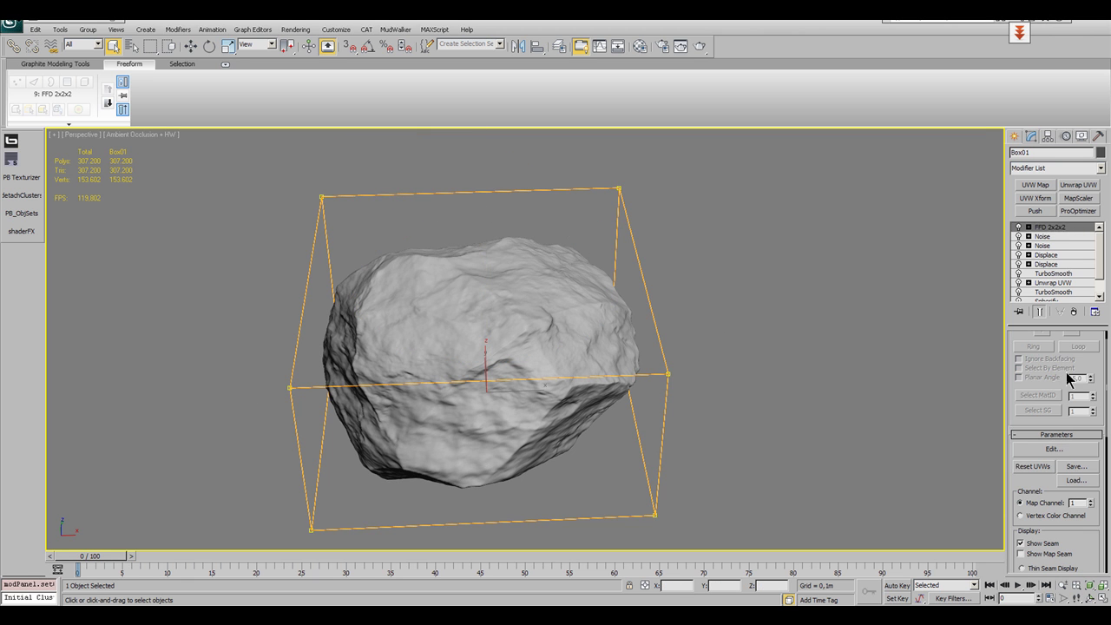
Check the displaced rock's UV layout with a temporary Unwrap UVW modifier, remove that modifier, and select the upper TurboSmooth.
left_click(1053, 448)
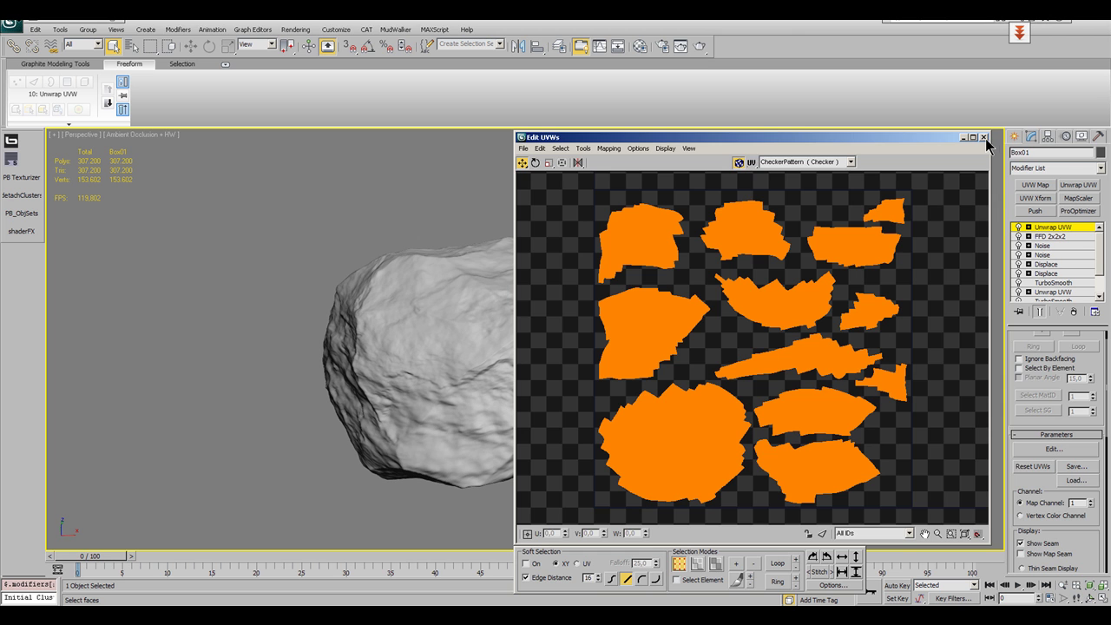
left_click(1074, 311)
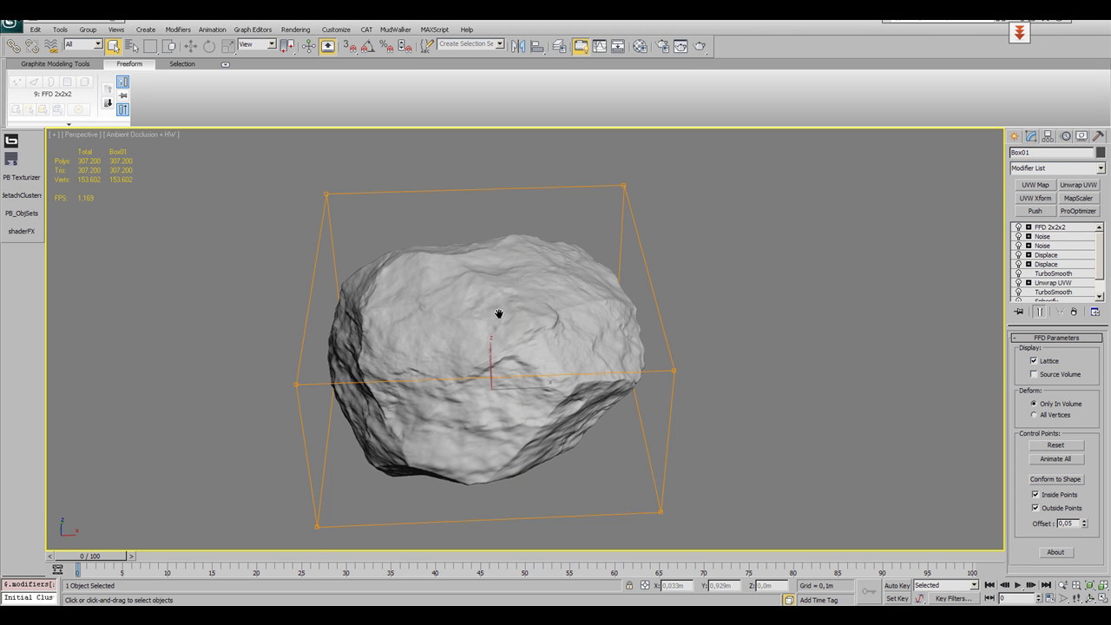
middle_click_drag(429, 313, 608, 265, "alt")
left_click(1070, 275)
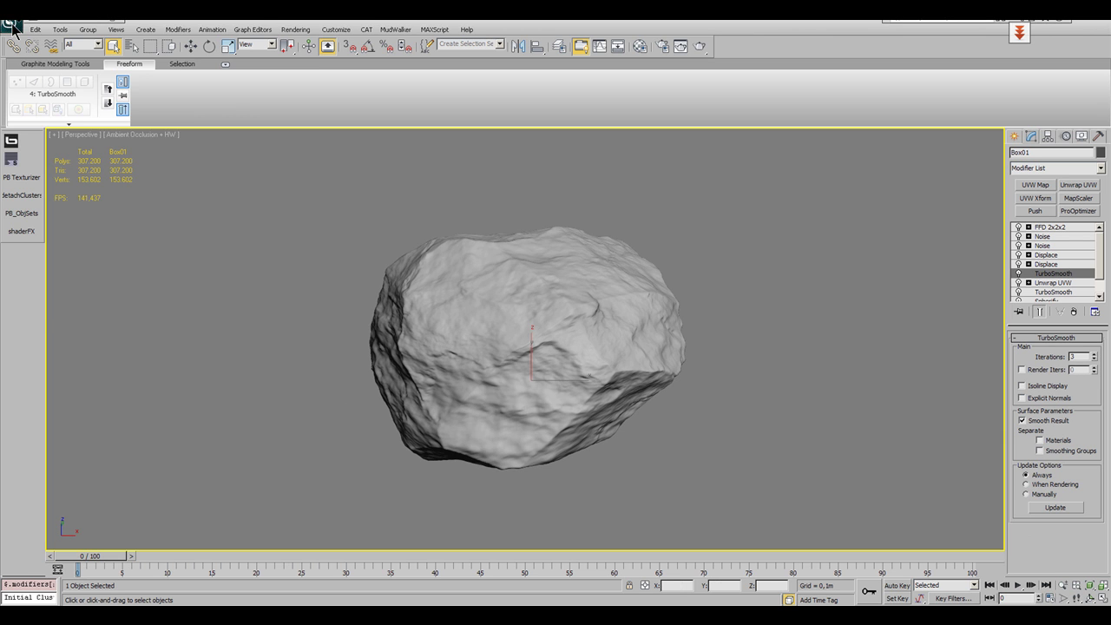
Start exporting the rock with the gw::OBJ-Exporter format under the file name Stone_to_Mudboxpaint_01.
left_click(12, 26)
mouse_move(78, 200)
left_click(152, 110)
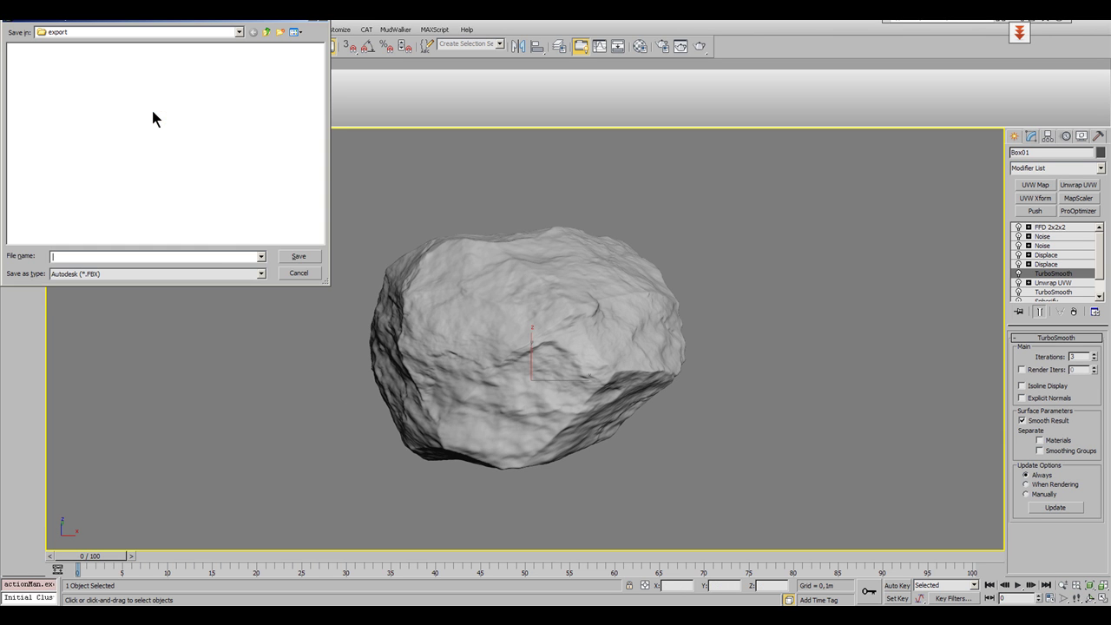
left_click(263, 276)
left_click(206, 401)
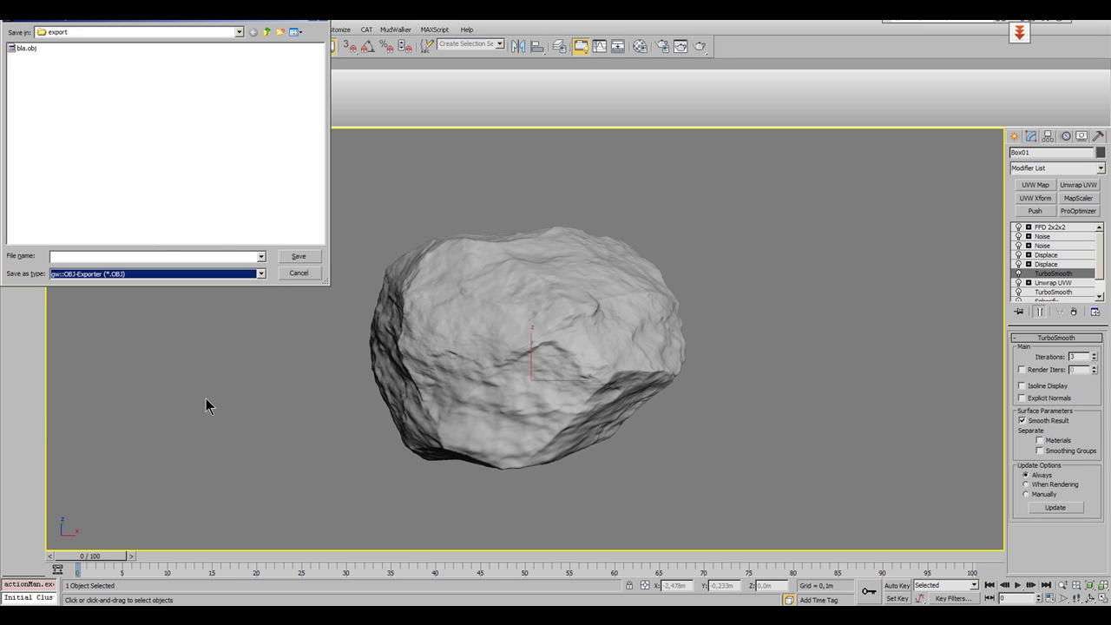
left_click(161, 257)
type("Ston")
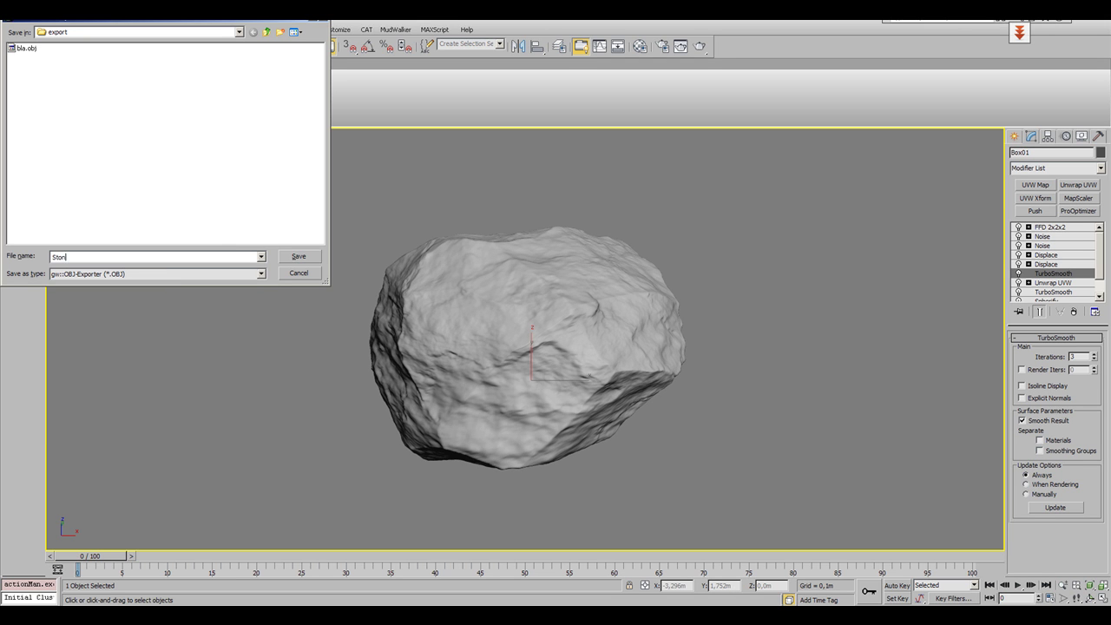
type("e_to_Mudboxpaint_01")
key("Return")
Apply the Mudbox preset in the OBJ export options and complete the export.
left_click(547, 383)
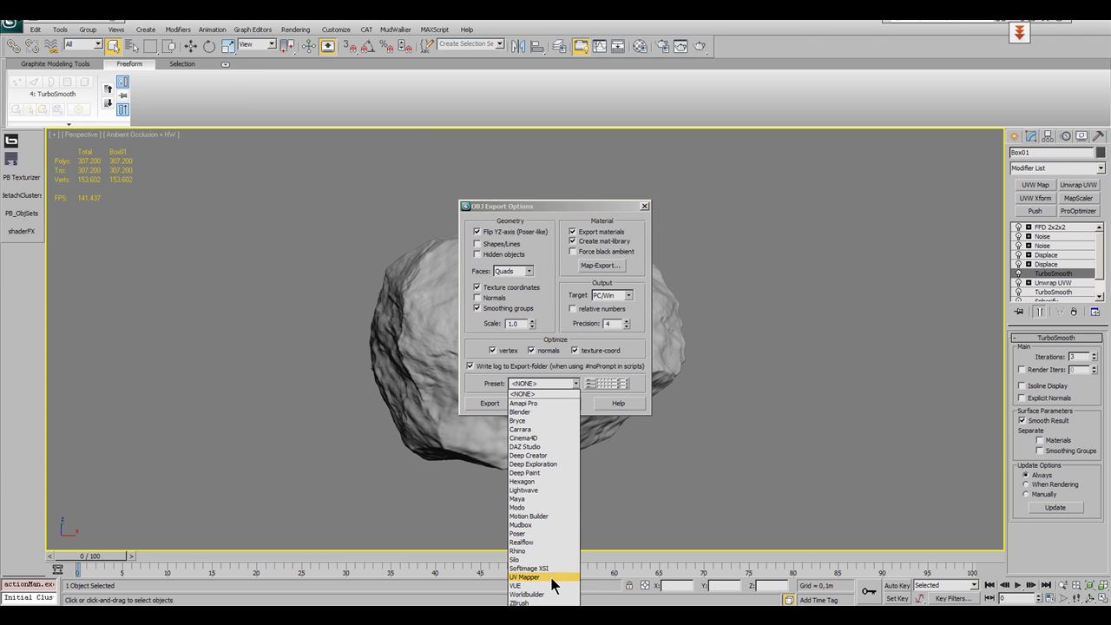
left_click(529, 525)
left_click(489, 402)
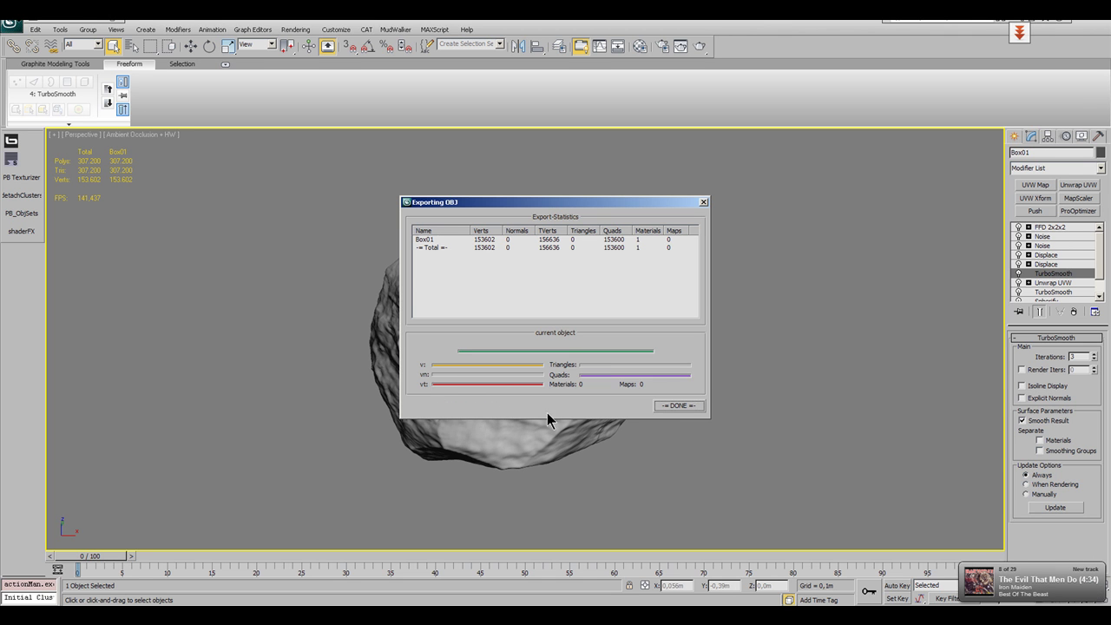
left_click(682, 404)
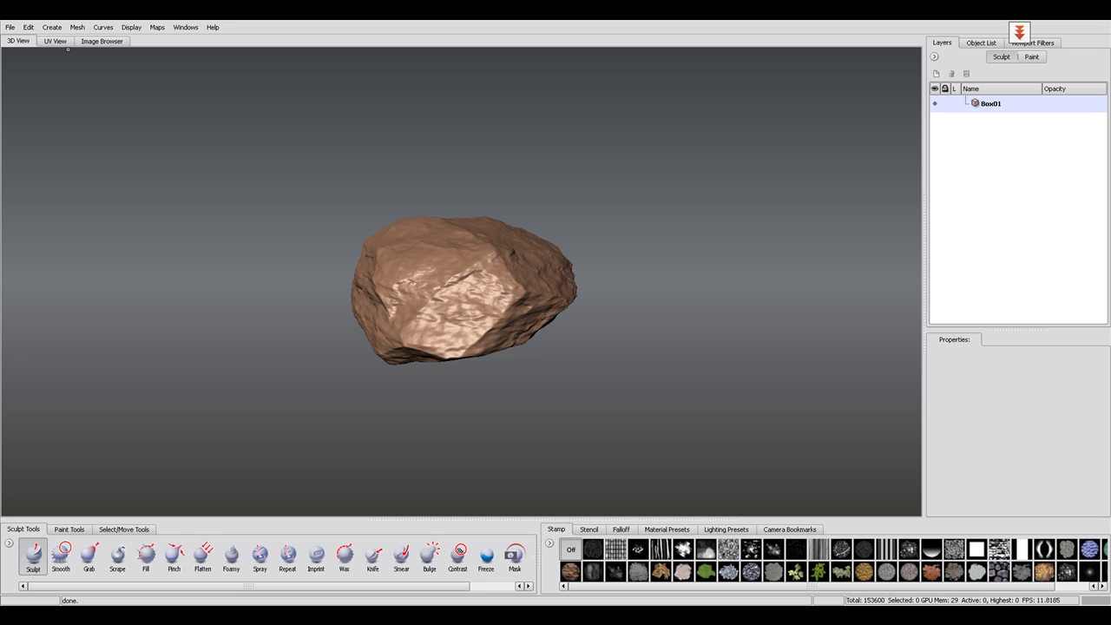
Switch to Mudbox and darken the Specular and Specular 2 colors of the imported rock's material to near black.
left_click_drag(474, 279, 409, 288, "alt")
right_click_drag(409, 287, 636, 257, "alt")
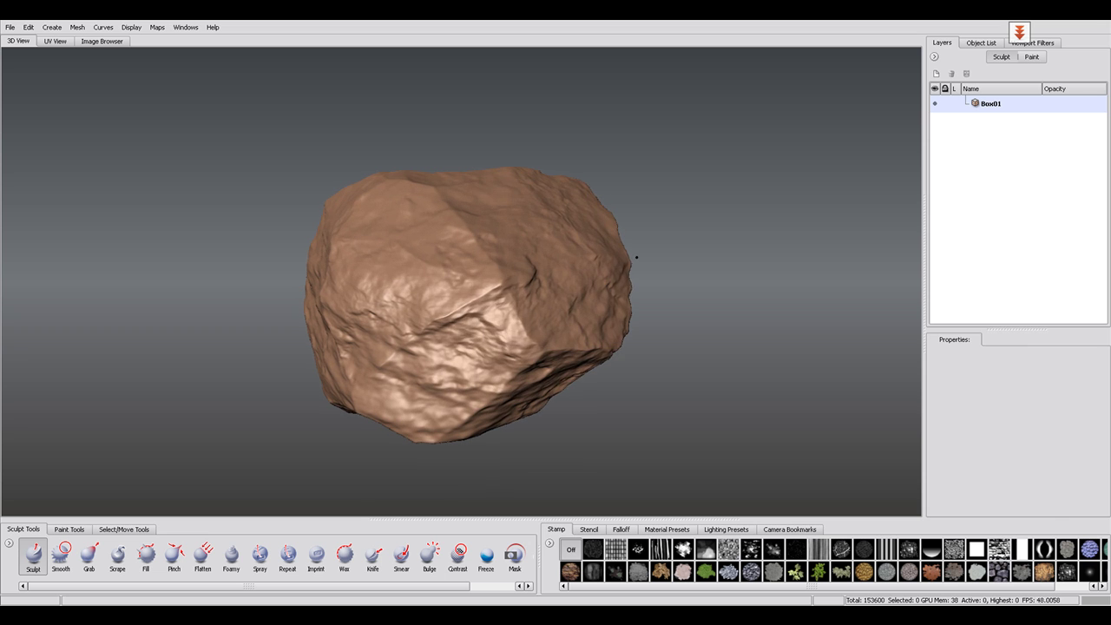
right_click(442, 280)
left_click(502, 315)
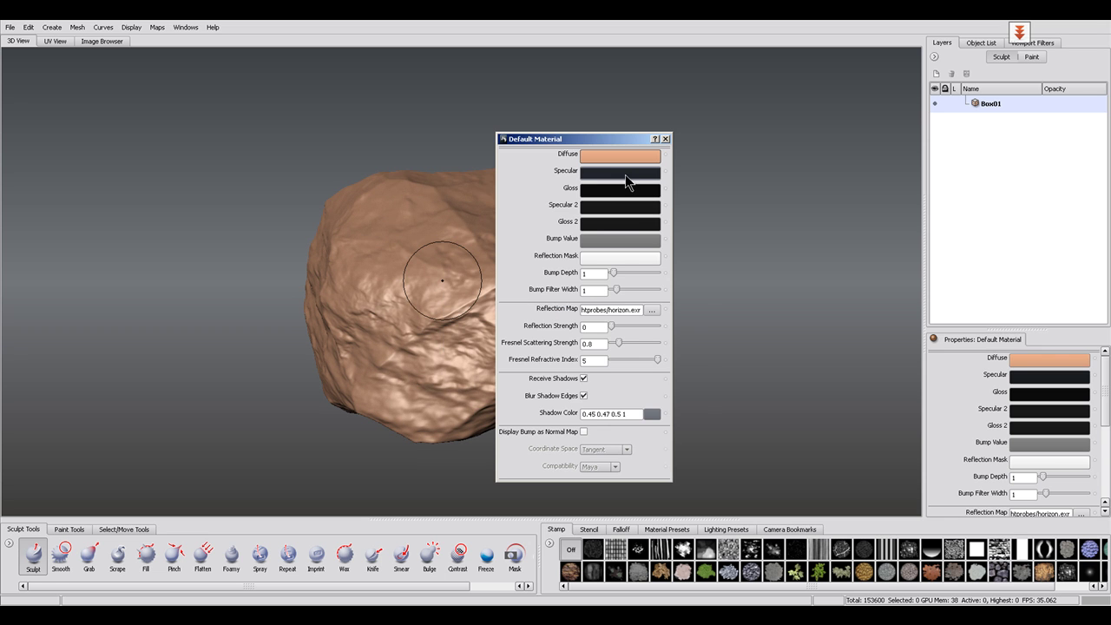
left_click(625, 174)
left_click_drag(691, 312, 692, 322)
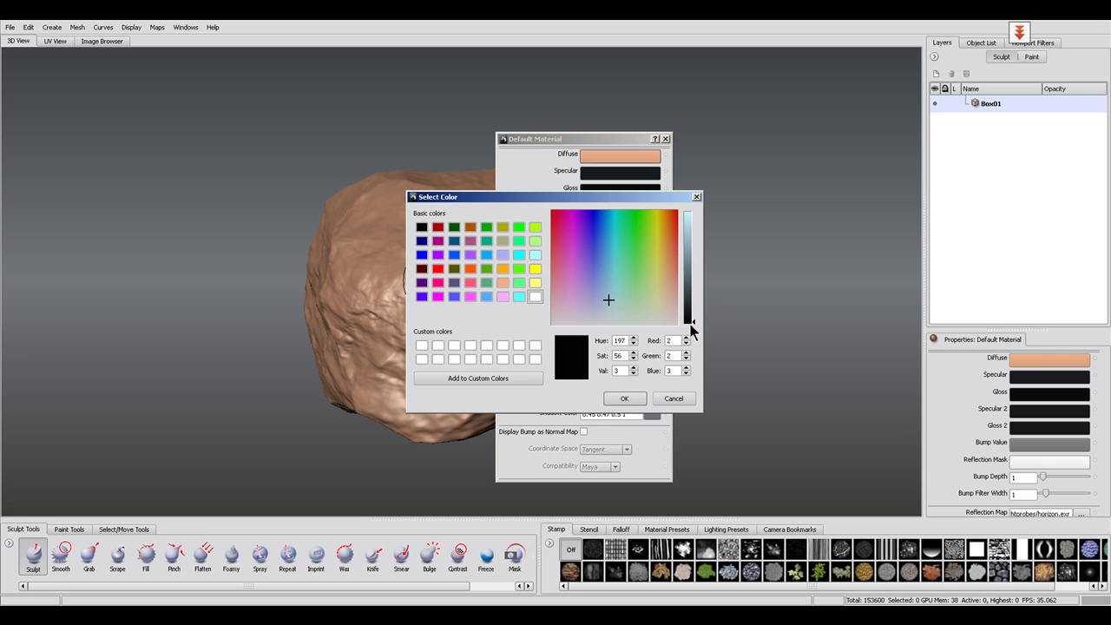
left_click(624, 399)
left_click(640, 222)
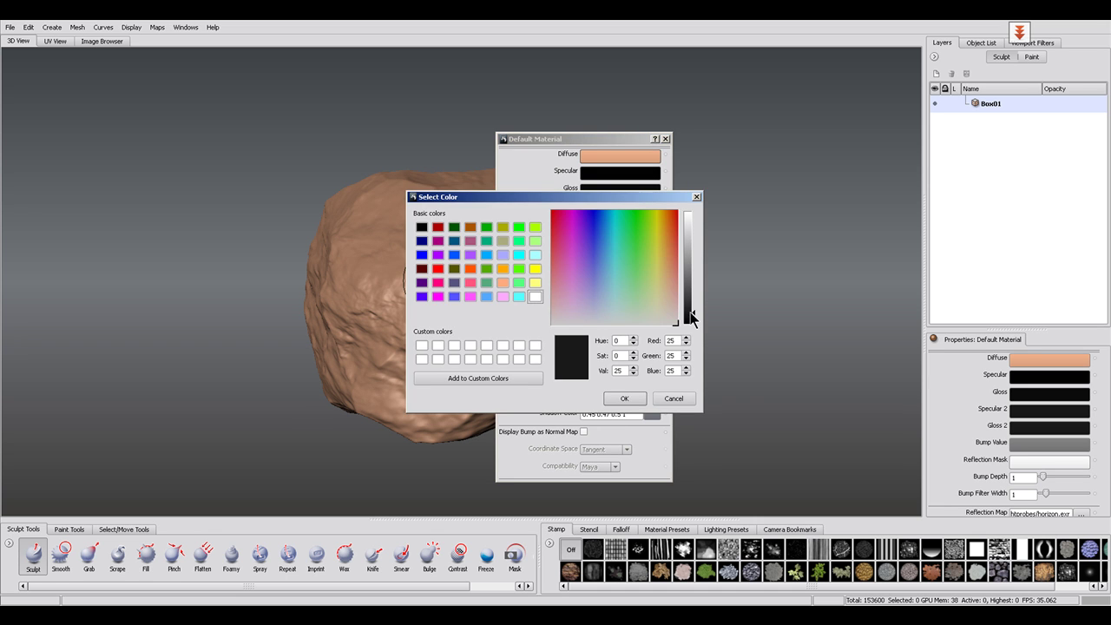
left_click_drag(692, 317, 692, 323)
left_click(634, 399)
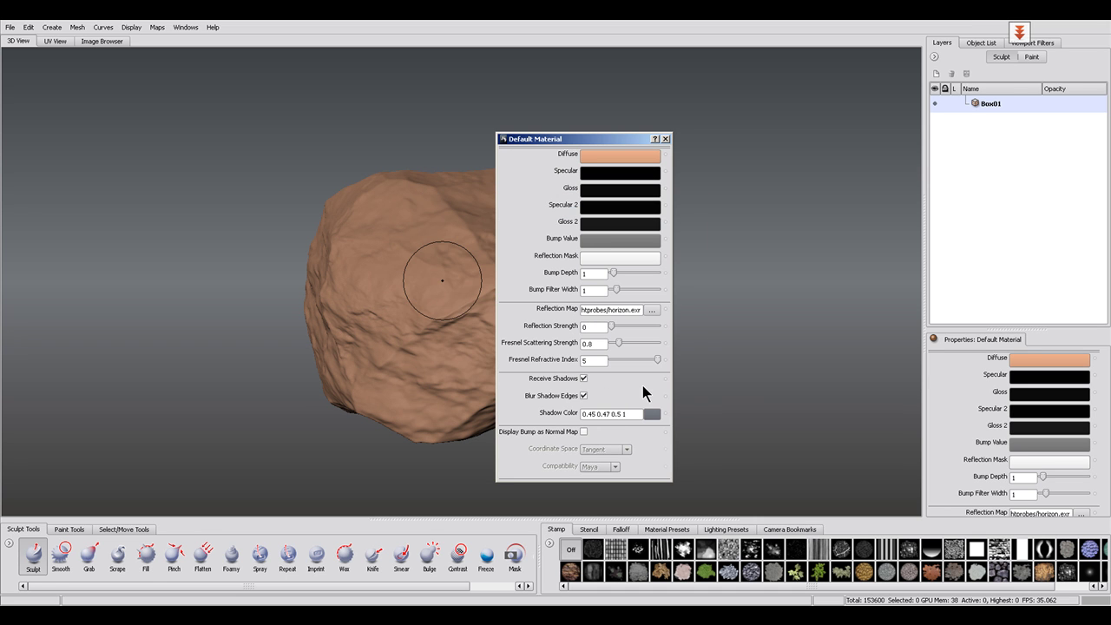
left_click(666, 138)
Switch the layers to paint mode and create a new paint layer with size 4096 on the Diffuse channel.
mouse_move(521, 308)
left_mouse_down("alt")
mouse_move(385, 225)
mouse_move(512, 287)
left_mouse_up("alt")
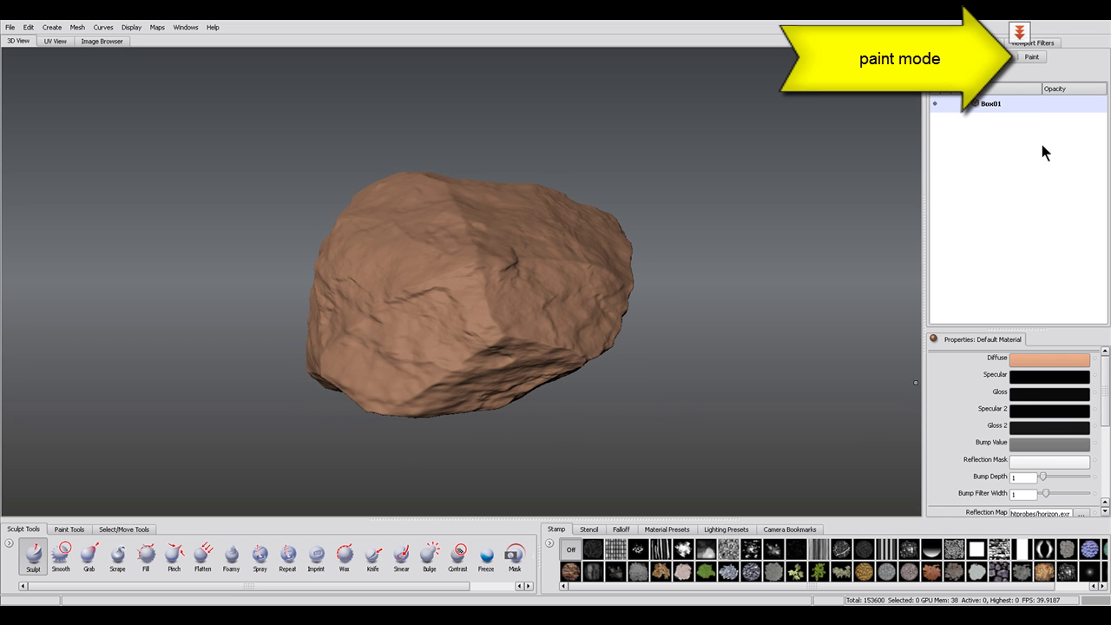
left_click(1041, 56)
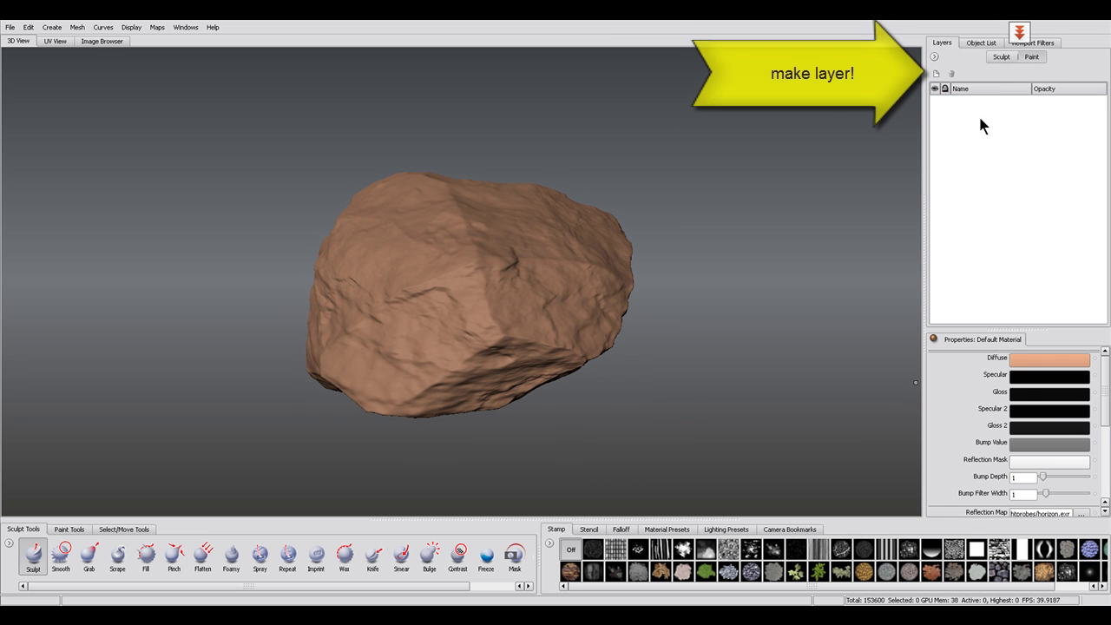
left_click(937, 74)
left_click(552, 293)
left_click(529, 327)
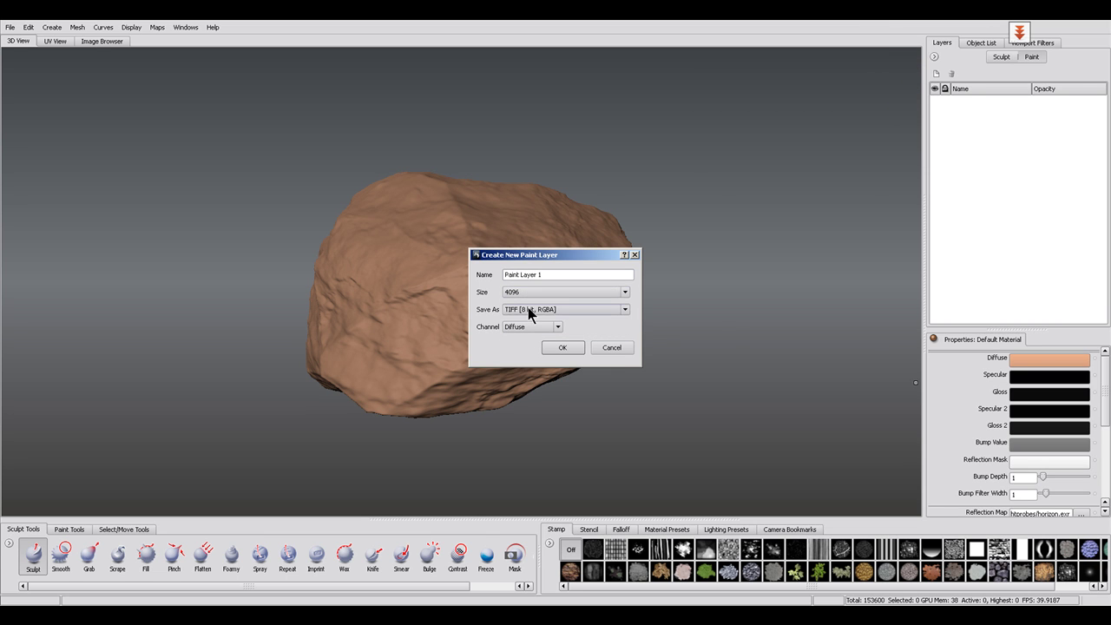
left_click(527, 309)
left_click(538, 317)
left_click(560, 348)
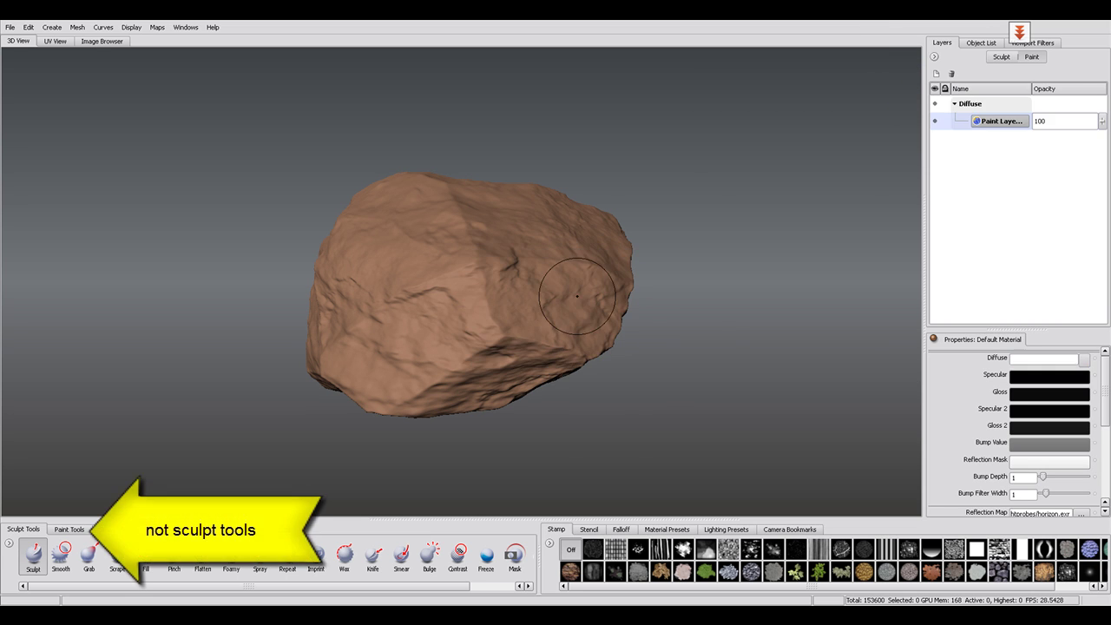
Choose the Projection paint tool, set stone_seamless.tga as the stencil, and return to the 3D view.
mouse_move(578, 296)
left_mouse_down("alt")
mouse_move(556, 252)
mouse_move(545, 293)
left_mouse_up("alt")
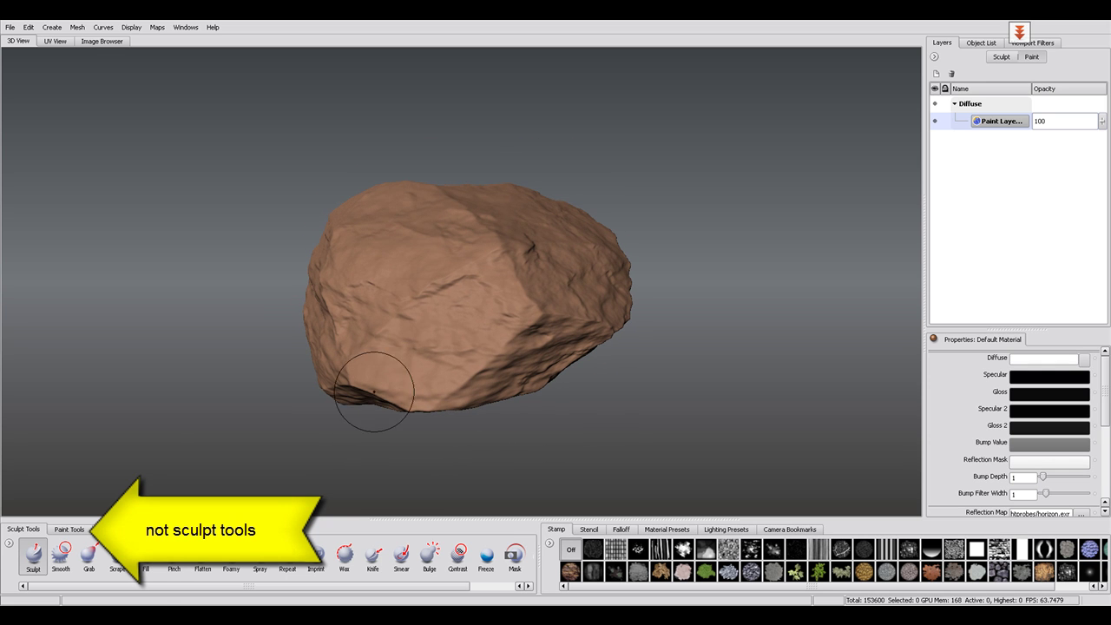
left_click(73, 532)
left_click(61, 553)
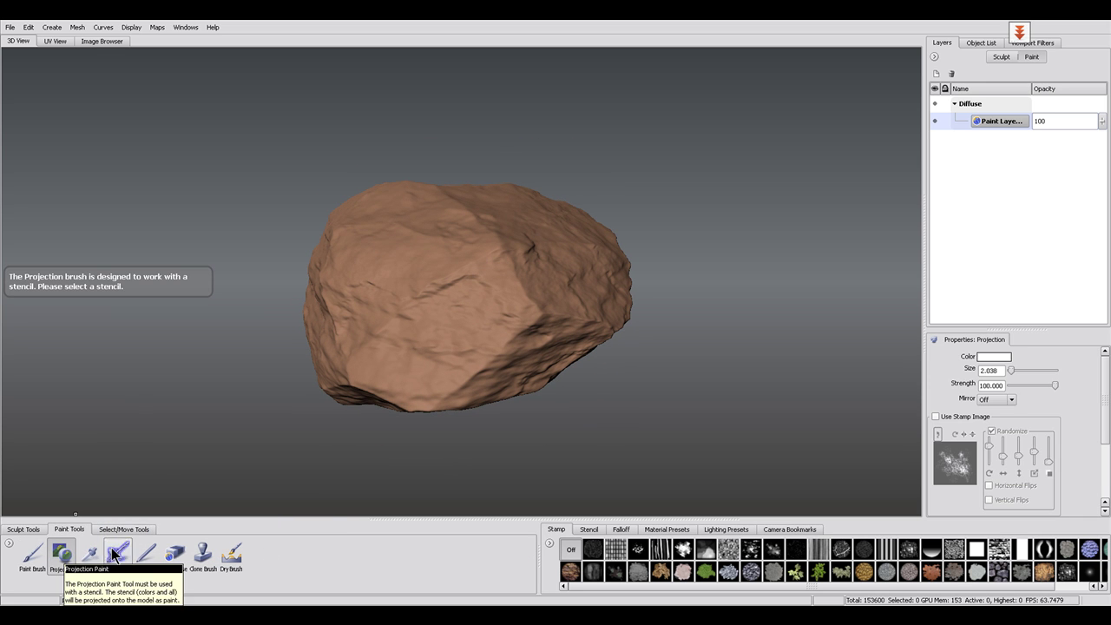
left_click(108, 42)
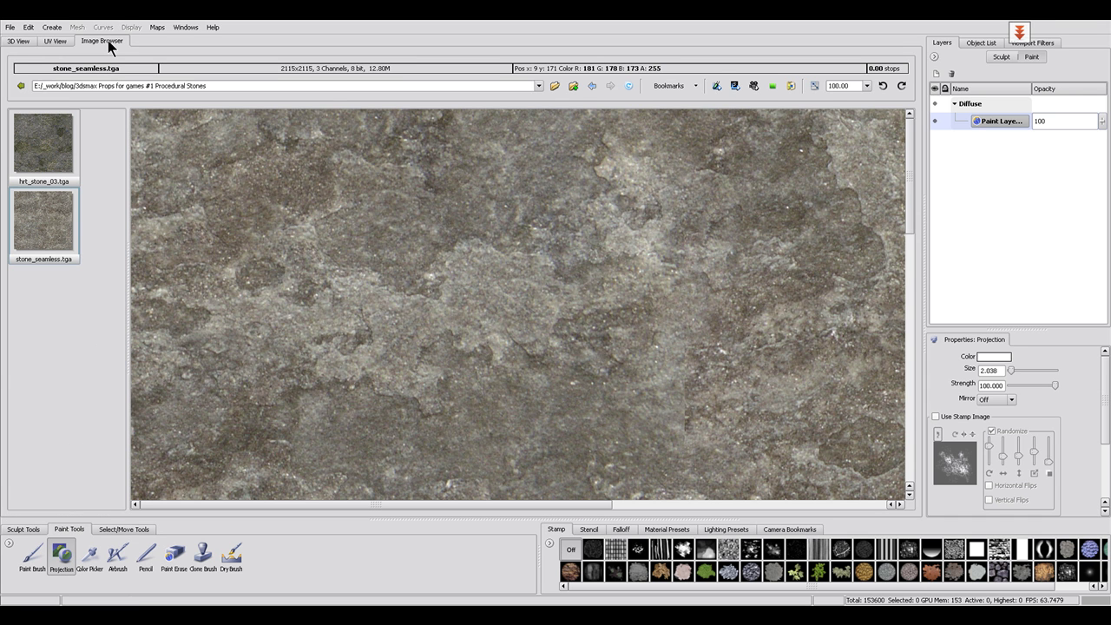
left_click(54, 144)
left_click(45, 226)
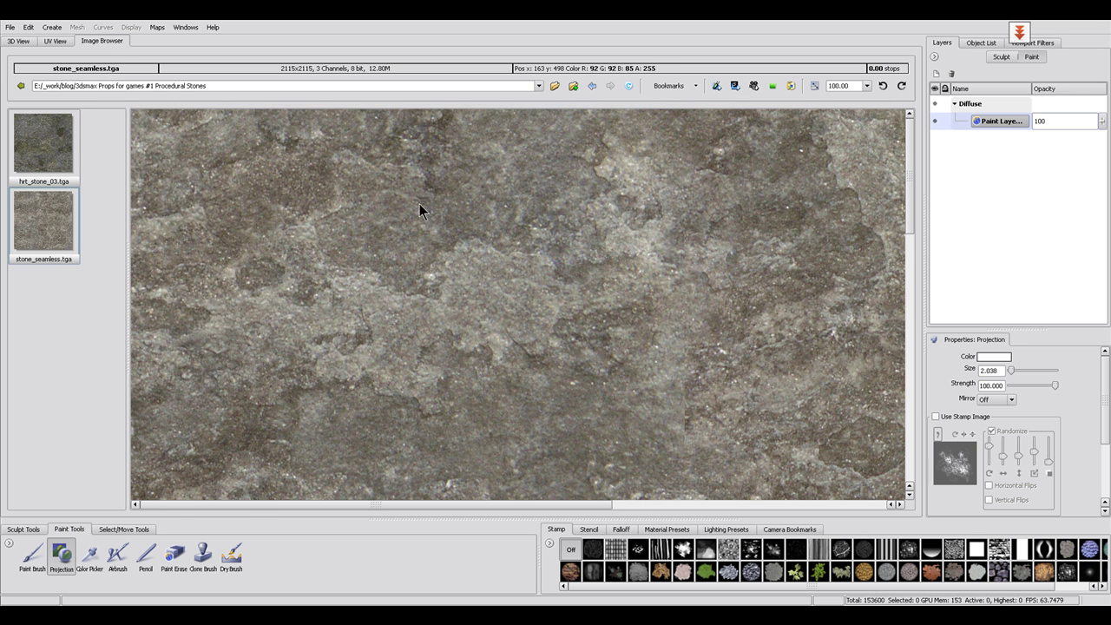
left_click(538, 85)
left_click(31, 251)
left_click(733, 88)
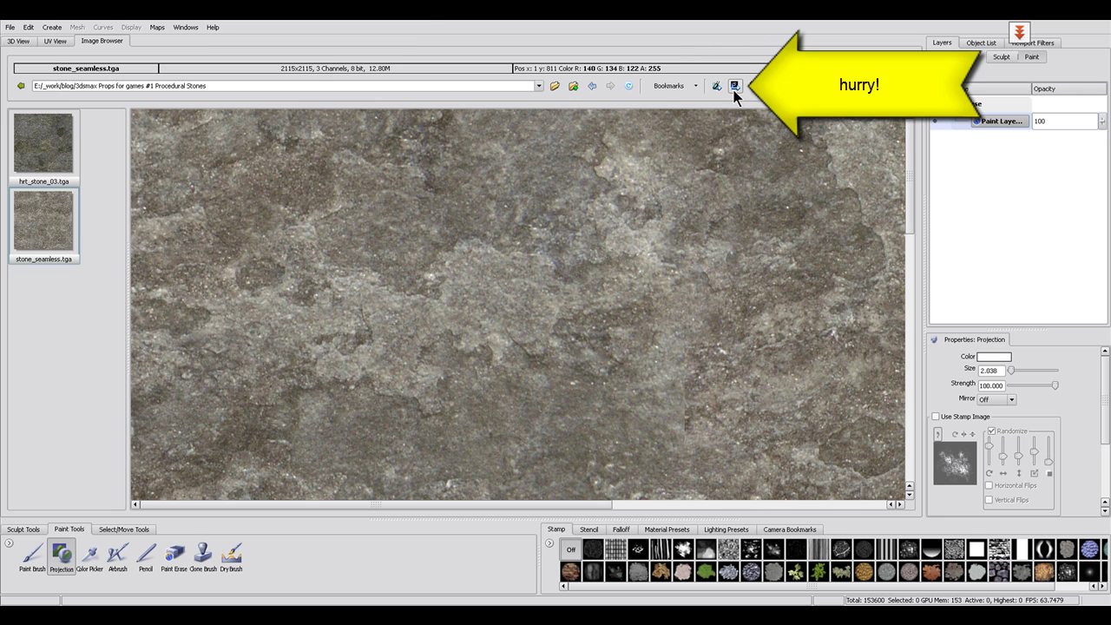
left_click(18, 41)
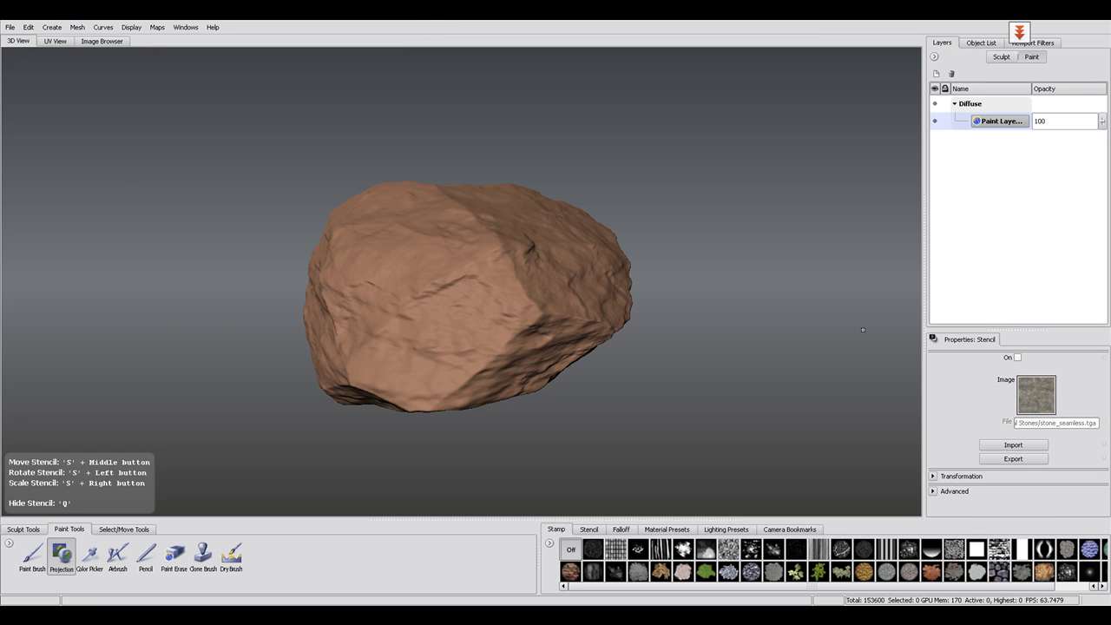
Show the stencil, scale it over the rock, enable Use Tiles, and lower its visibility to 0.263.
key("q")
right_click_drag(578, 307, 211, 260)
left_click(934, 491)
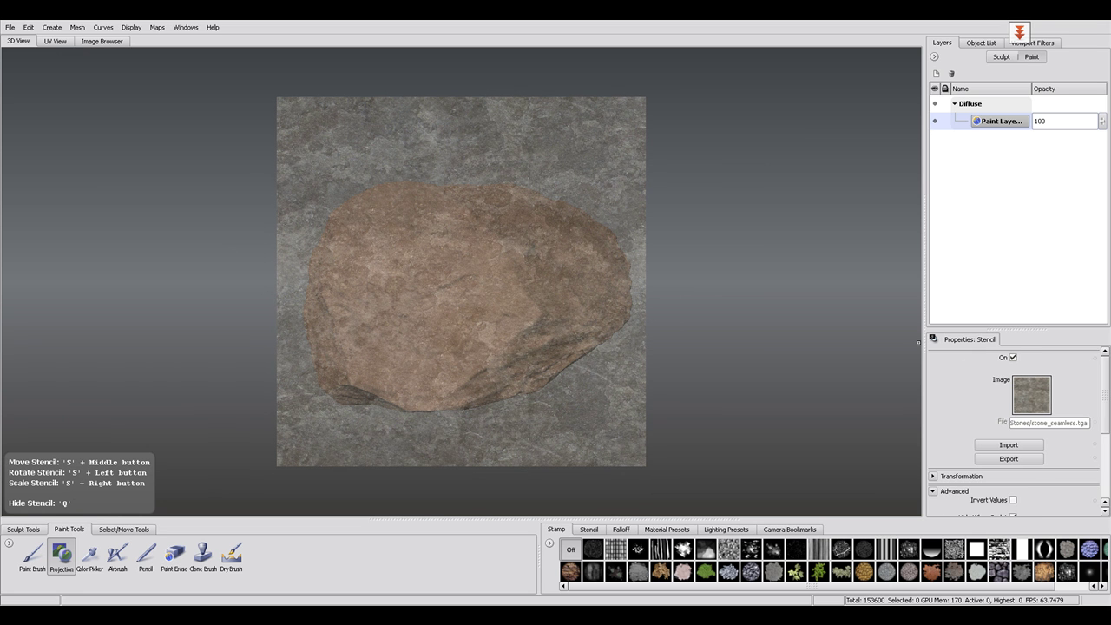
scroll(1020, 453, "down", 3)
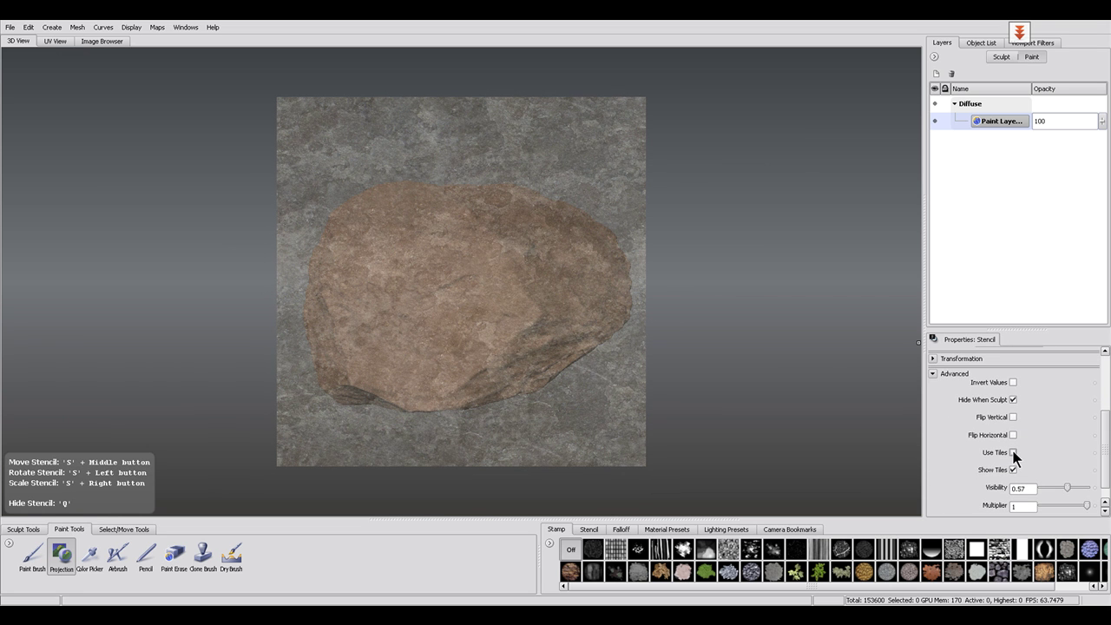
left_click(1013, 453)
left_click_drag(1066, 488, 1051, 488)
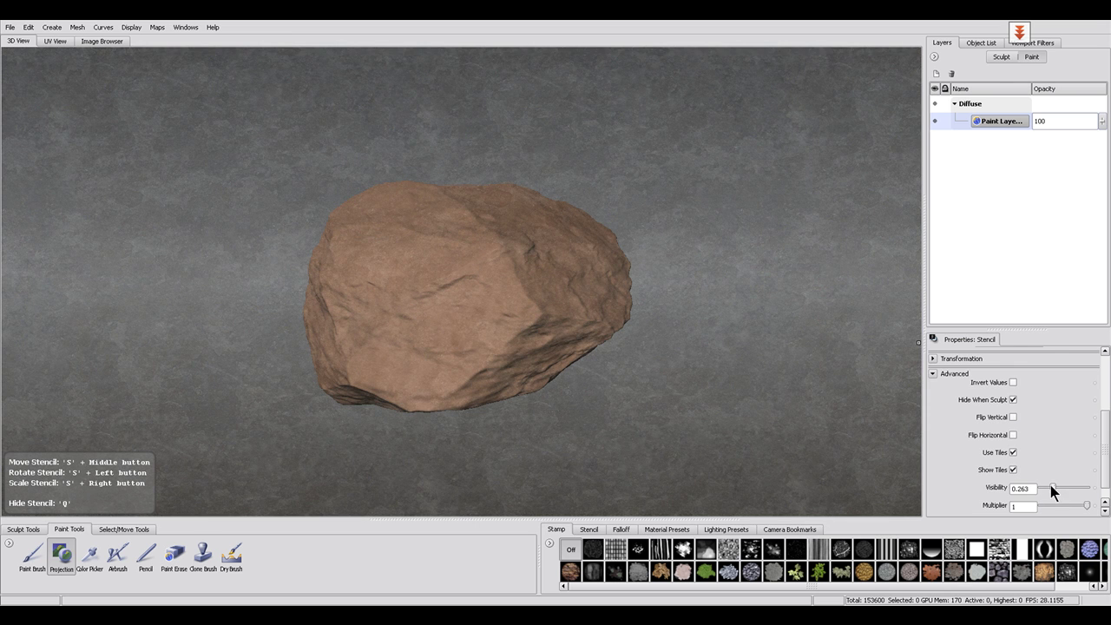
Project the stone texture onto the front face of the rock with the Projection brush at size 35.974.
left_click(66, 554)
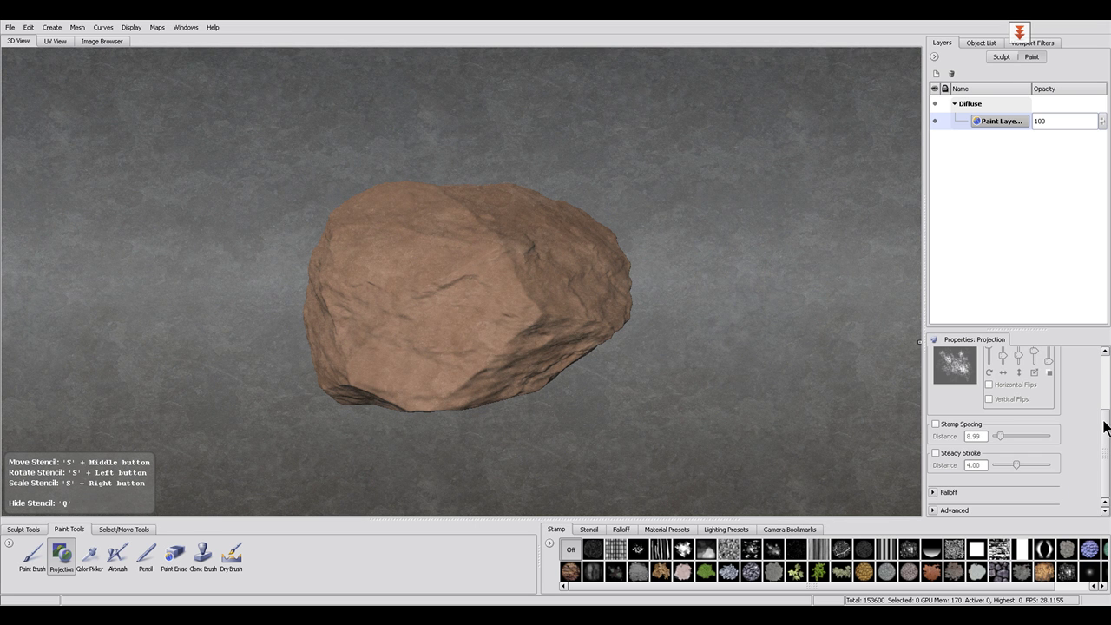
left_click_drag(1103, 421, 1103, 391)
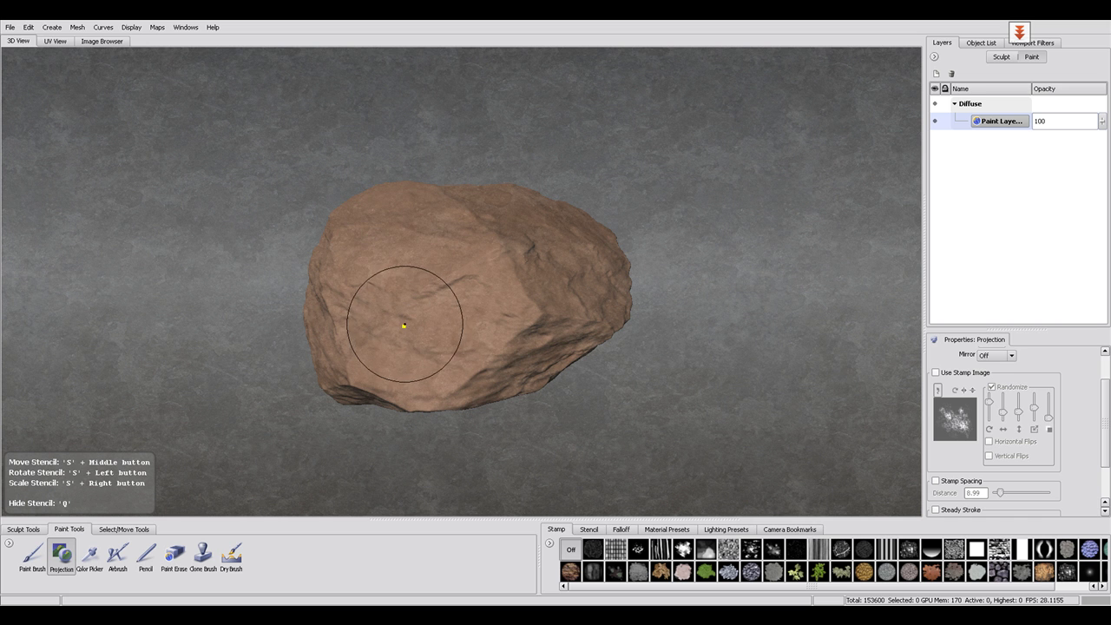
mouse_move(453, 307)
left_mouse_down("alt")
mouse_move(439, 343)
mouse_move(450, 356)
left_mouse_up("alt")
left_click(74, 565)
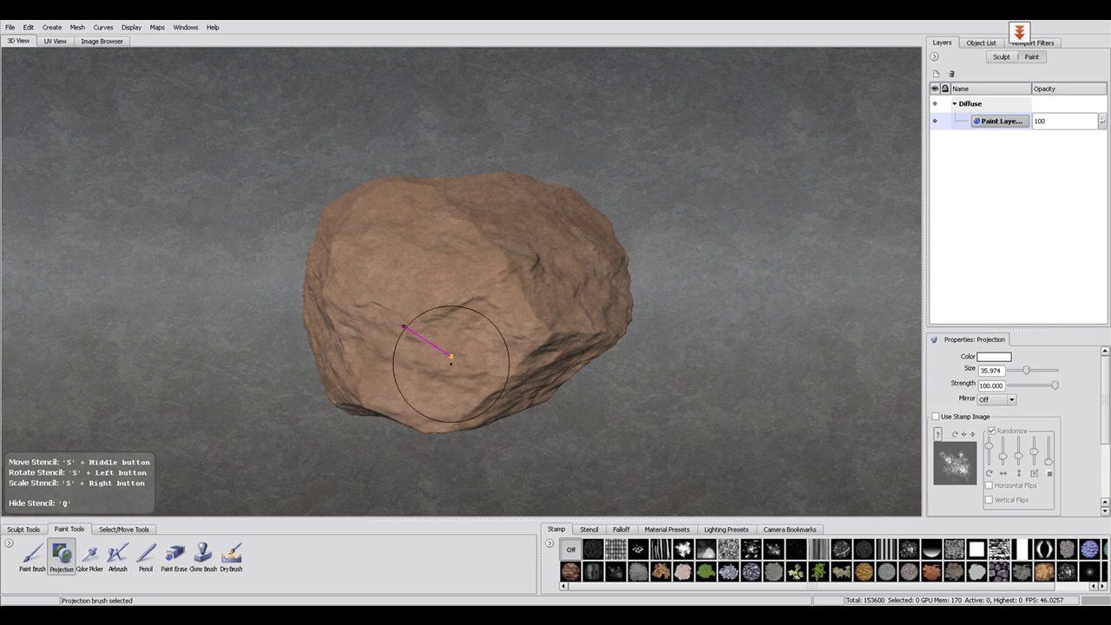
left_click(402, 333)
mouse_move(402, 333)
left_mouse_down()
mouse_move(417, 260)
mouse_move(486, 321)
mouse_move(390, 403)
mouse_move(379, 223)
mouse_move(529, 286)
mouse_move(495, 395)
left_mouse_up()
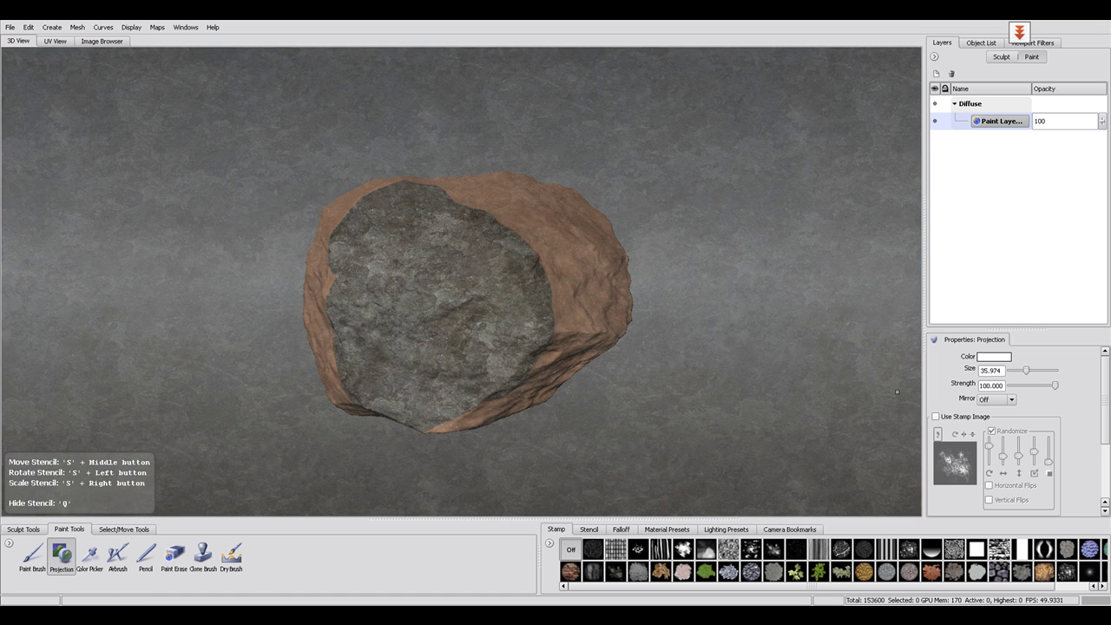
Adjust the Projection brush's falloff curve and project the stone texture onto further sides of the rock.
left_click_drag(1101, 405, 1102, 464)
left_click(933, 490)
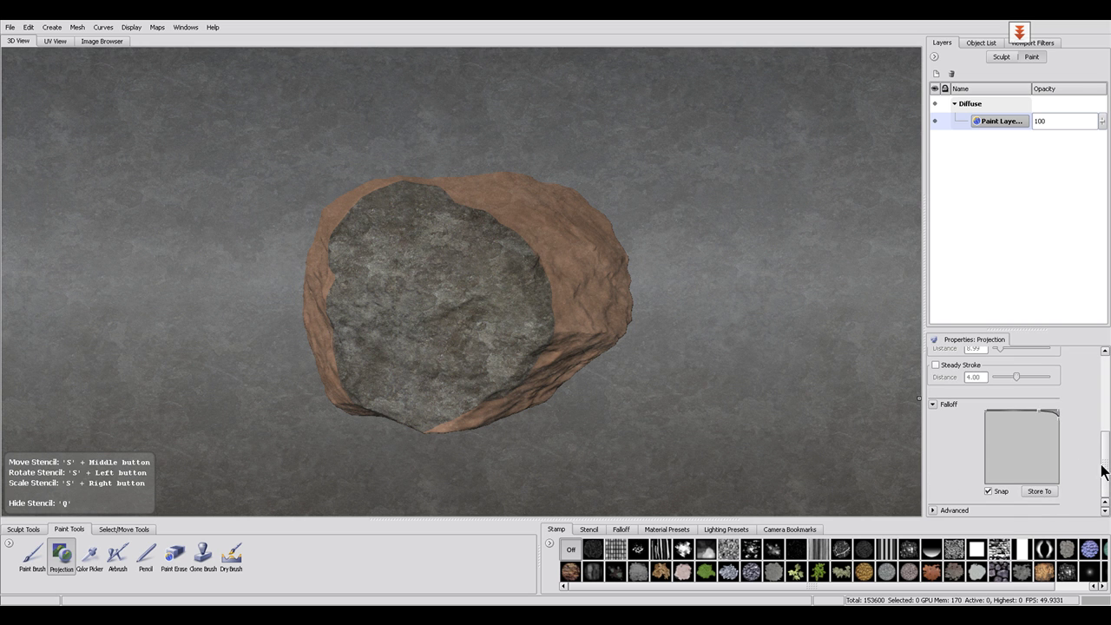
mouse_move(1061, 411)
left_mouse_down()
mouse_move(1061, 492)
mouse_move(1060, 428)
left_mouse_up()
mouse_move(588, 334)
left_mouse_down("alt")
mouse_move(666, 248)
mouse_move(638, 269)
left_mouse_up("alt")
left_click(581, 378)
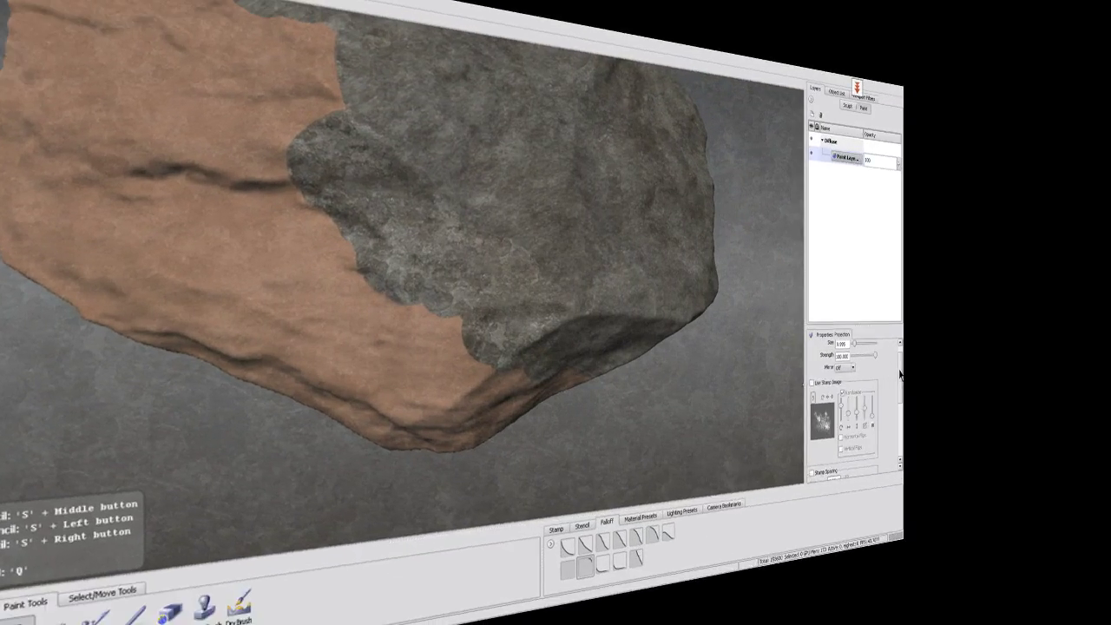
Set the Projection brush strength to 57.692, extend the stone texture over its rough edge, and hide the stencil.
left_click_drag(898, 369, 886, 361)
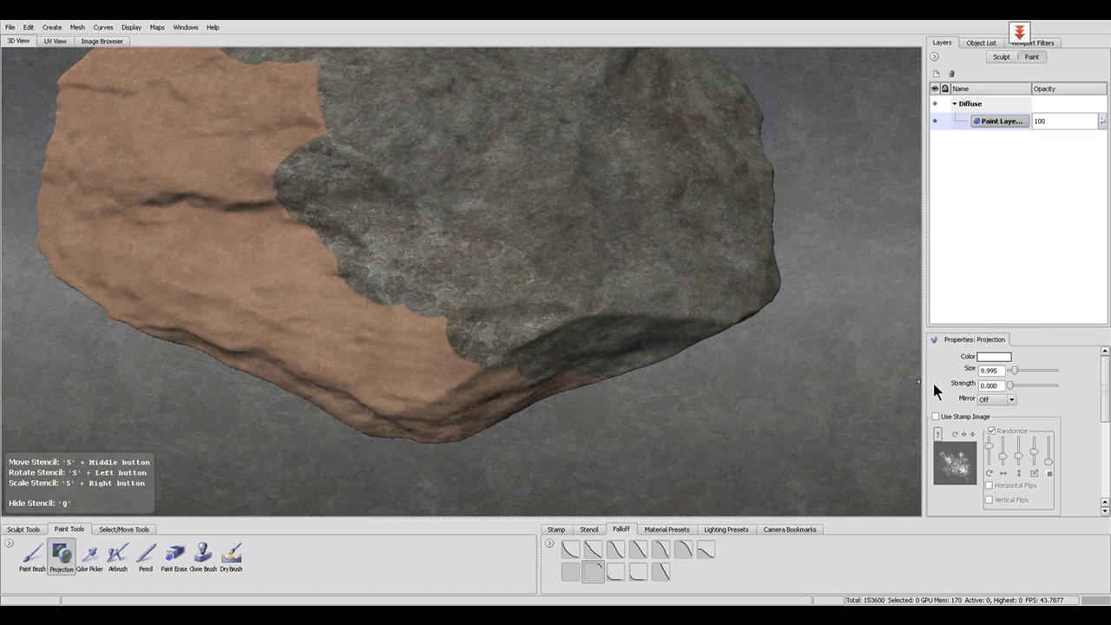
left_click_drag(1010, 384, 1036, 384)
mouse_move(339, 339)
left_mouse_down()
mouse_move(394, 346)
mouse_move(446, 372)
mouse_move(337, 326)
mouse_move(253, 204)
left_mouse_up()
key("q")
key("q")
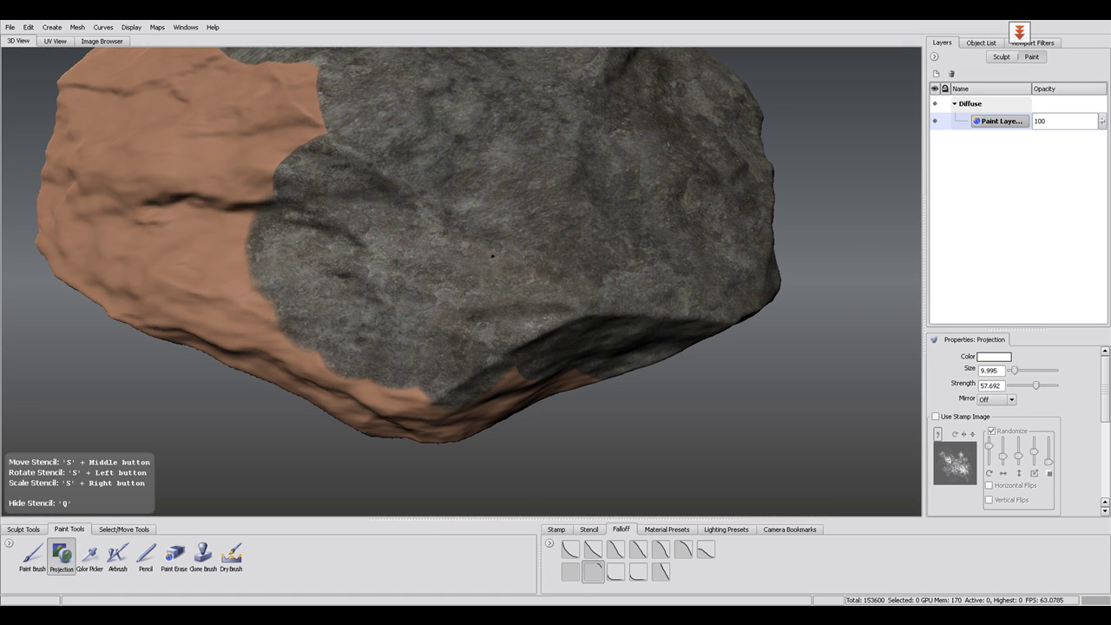
Project the stone texture onto the bare flanks next to the covered top face, with the Projection brush at size 21.123.
key("q")
mouse_move(589, 287)
left_mouse_down("alt")
mouse_move(560, 307)
mouse_move(584, 312)
mouse_move(543, 309)
mouse_move(510, 253)
left_mouse_up("alt")
key("q")
mouse_move(570, 303)
left_mouse_down("alt")
mouse_move(496, 272)
mouse_move(382, 286)
mouse_move(208, 147)
mouse_move(304, 74)
left_mouse_up("alt")
mouse_move(468, 260)
left_mouse_down("alt")
mouse_move(530, 251)
mouse_move(625, 292)
mouse_move(416, 243)
mouse_move(442, 169)
mouse_move(512, 174)
left_mouse_up("alt")
left_click_drag(521, 225, 613, 291, "alt")
middle_click_drag(390, 274, 643, 280, "alt")
mouse_move(607, 295)
left_mouse_down()
mouse_move(565, 341)
mouse_move(616, 390)
mouse_move(495, 451)
mouse_move(390, 381)
mouse_move(361, 318)
mouse_move(524, 346)
mouse_move(508, 347)
left_mouse_up()
mouse_move(508, 347)
left_mouse_down("alt")
mouse_move(598, 329)
mouse_move(558, 312)
mouse_move(530, 265)
left_mouse_up("alt")
mouse_move(530, 264)
left_mouse_down("alt")
mouse_move(571, 237)
mouse_move(547, 260)
mouse_move(556, 251)
left_mouse_up("alt")
left_click_drag(555, 252, 644, 280, "alt")
right_click_drag(645, 280, 607, 220, "alt")
left_click_drag(607, 221, 408, 243)
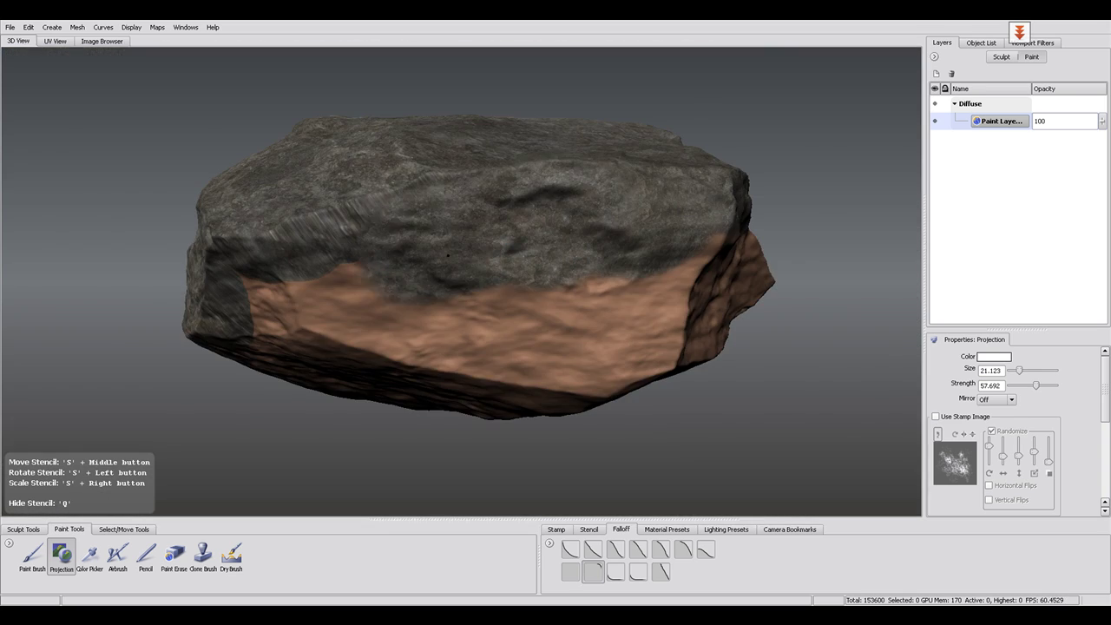
Reduce the Projection brush size to 5.864 and cover the remaining bare lower sides of the rock with the stone texture.
mouse_move(486, 147)
left_mouse_down("alt")
mouse_move(538, 199)
mouse_move(494, 196)
left_mouse_up("alt")
left_click_drag(580, 176, 597, 171)
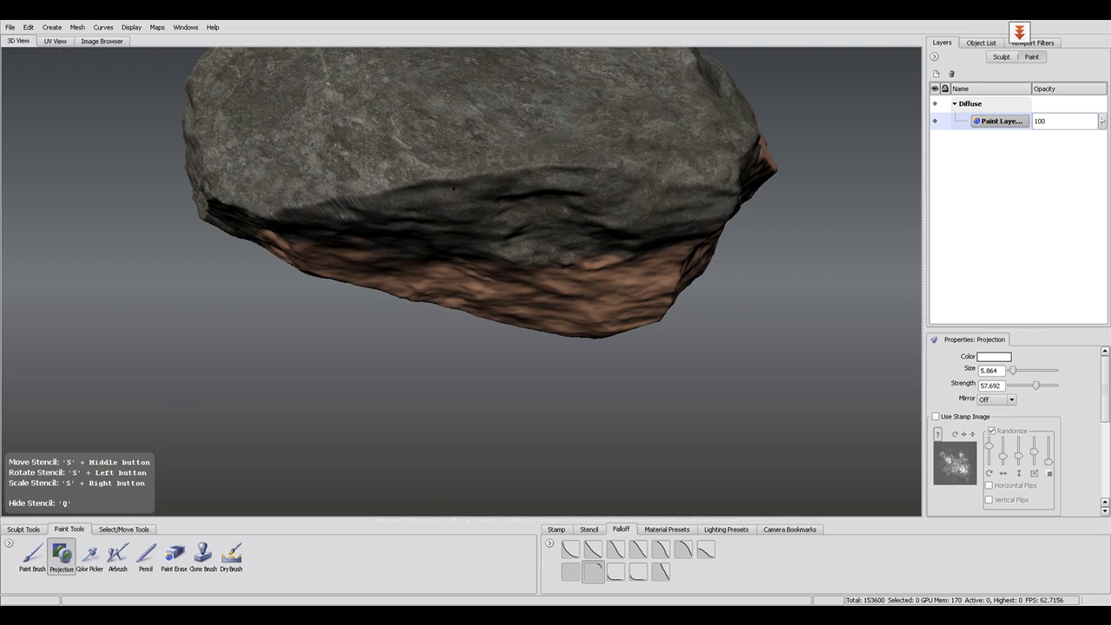
left_click_drag(453, 189, 360, 195)
mouse_move(391, 194)
left_mouse_down("alt")
mouse_move(607, 199)
mouse_move(582, 183)
left_mouse_up("alt")
mouse_move(664, 231)
left_mouse_down()
mouse_move(524, 259)
mouse_move(614, 284)
mouse_move(607, 308)
mouse_move(568, 308)
left_mouse_up()
mouse_move(569, 309)
left_mouse_down("alt")
mouse_move(499, 343)
mouse_move(517, 325)
left_mouse_up("alt")
mouse_move(519, 269)
left_mouse_down()
mouse_move(477, 265)
mouse_move(365, 287)
left_mouse_up()
mouse_move(365, 287)
left_mouse_down("alt")
mouse_move(422, 271)
mouse_move(369, 308)
left_mouse_up("alt")
mouse_move(369, 309)
left_mouse_down("alt")
mouse_move(460, 285)
mouse_move(524, 290)
mouse_move(481, 337)
mouse_move(486, 349)
mouse_move(453, 351)
left_mouse_up("alt")
middle_click_drag(453, 351, 568, 331, "alt")
left_click_drag(568, 332, 605, 319, "alt")
left_click_drag(552, 271, 556, 269)
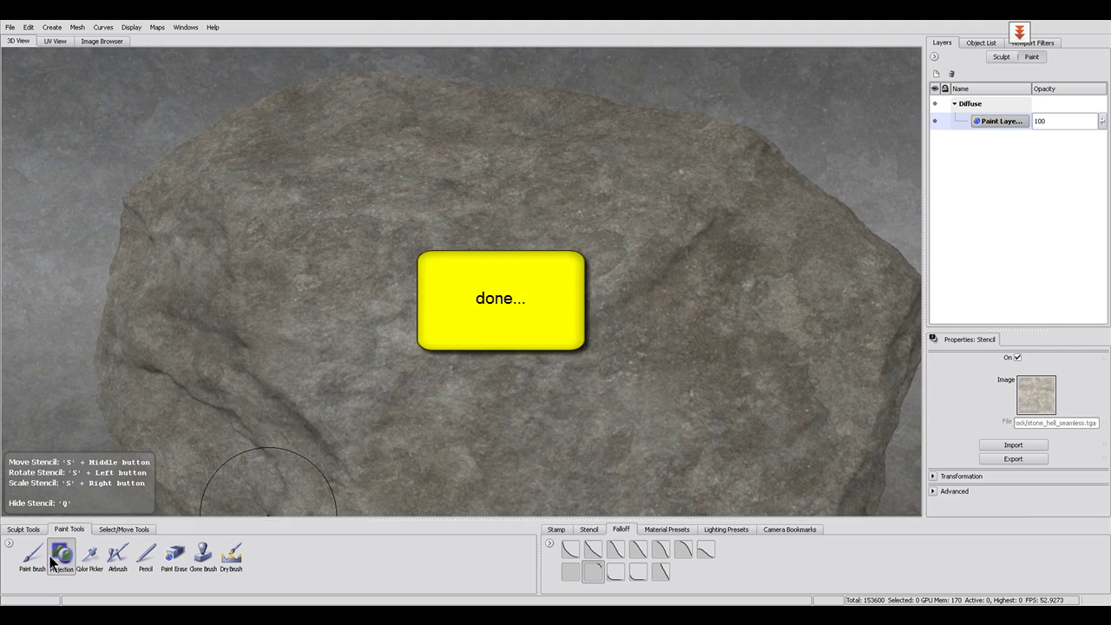
Activate the Projection brush and reduce its size to 0.582 and its strength to 3.427.
left_click(51, 562)
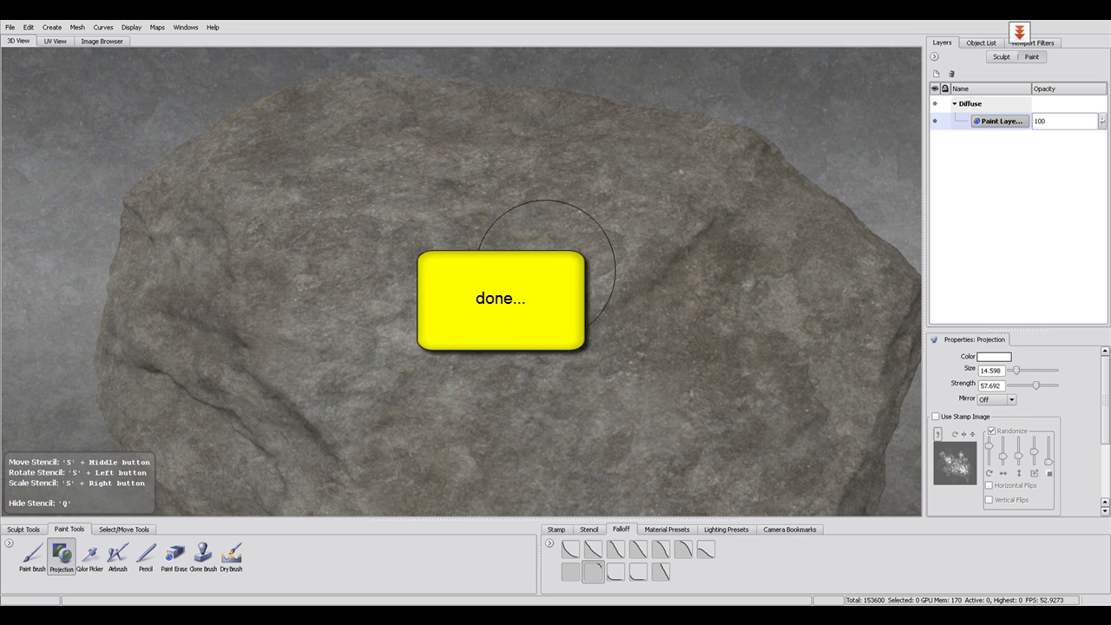
left_click_drag(478, 269, 478, 490)
left_click_drag(717, 262, 739, 260, "alt")
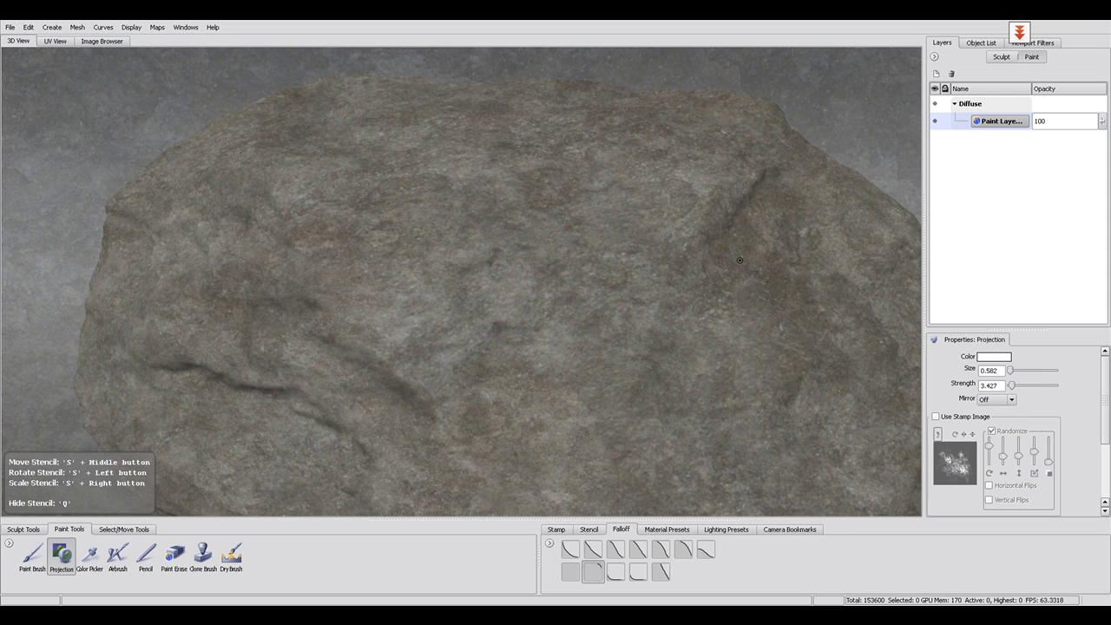
Create a 4096 diffuse paint layer named lights, saved as Targa [8 bit, RGBA].
left_click(936, 74)
left_click(556, 292)
left_click(535, 334)
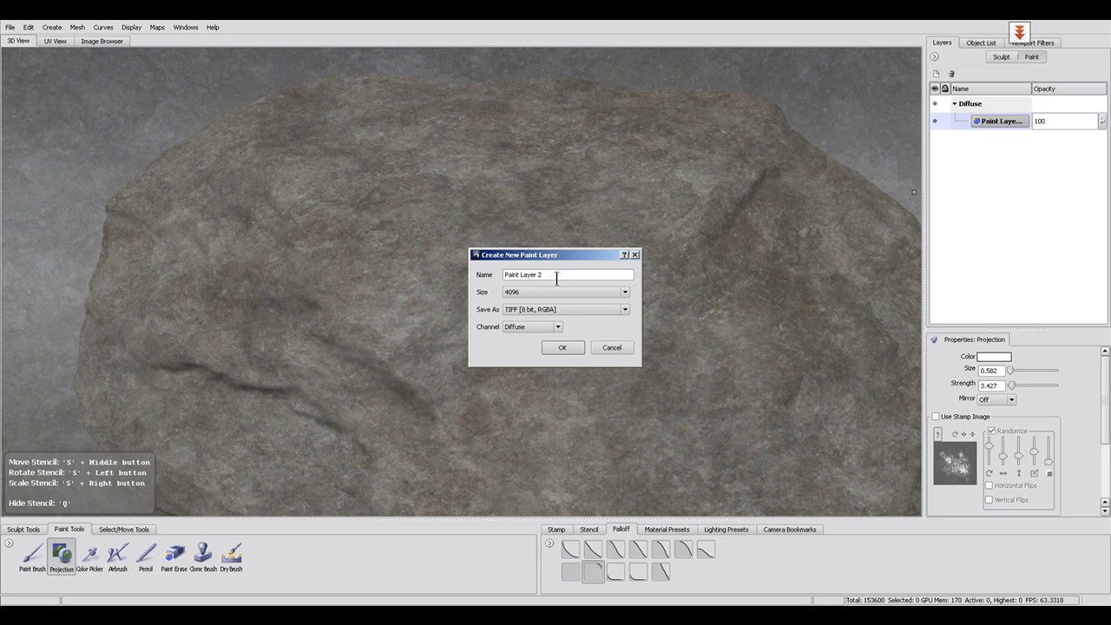
left_click_drag(556, 275, 501, 271)
type("lights")
left_click(580, 309)
left_click(550, 352)
left_click(558, 308)
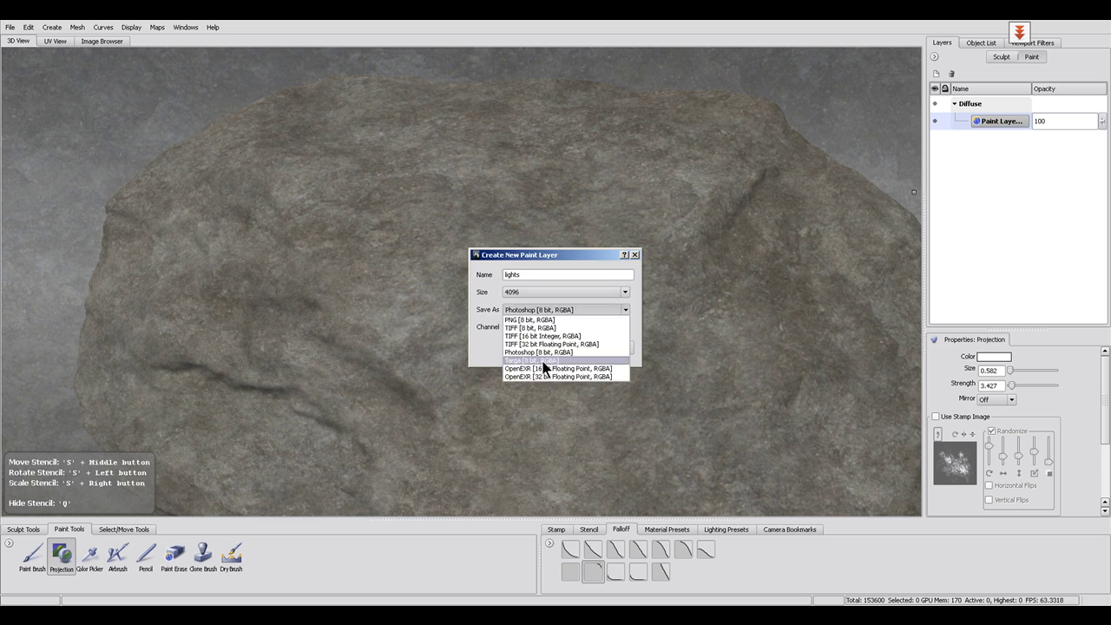
left_click(544, 361)
left_click(563, 348)
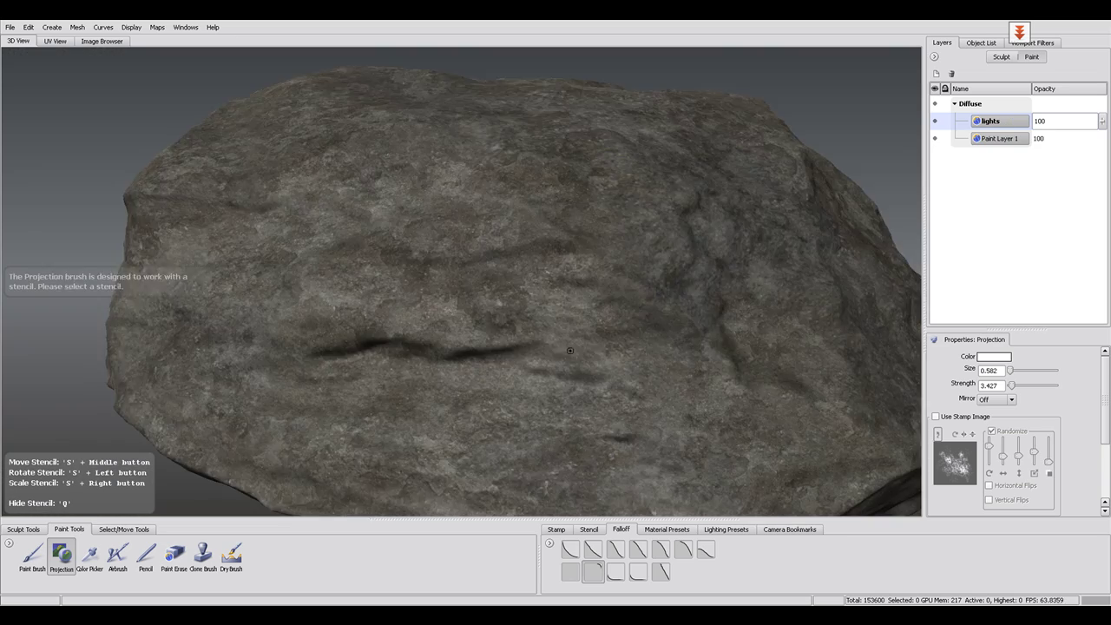
Set the Projection brush strength to 32.614 and compare the rock with the light stone stencil shown and hidden.
right_click_drag(571, 351, 486, 351, "alt")
left_click_drag(486, 351, 384, 367, "alt")
key("q")
key("q")
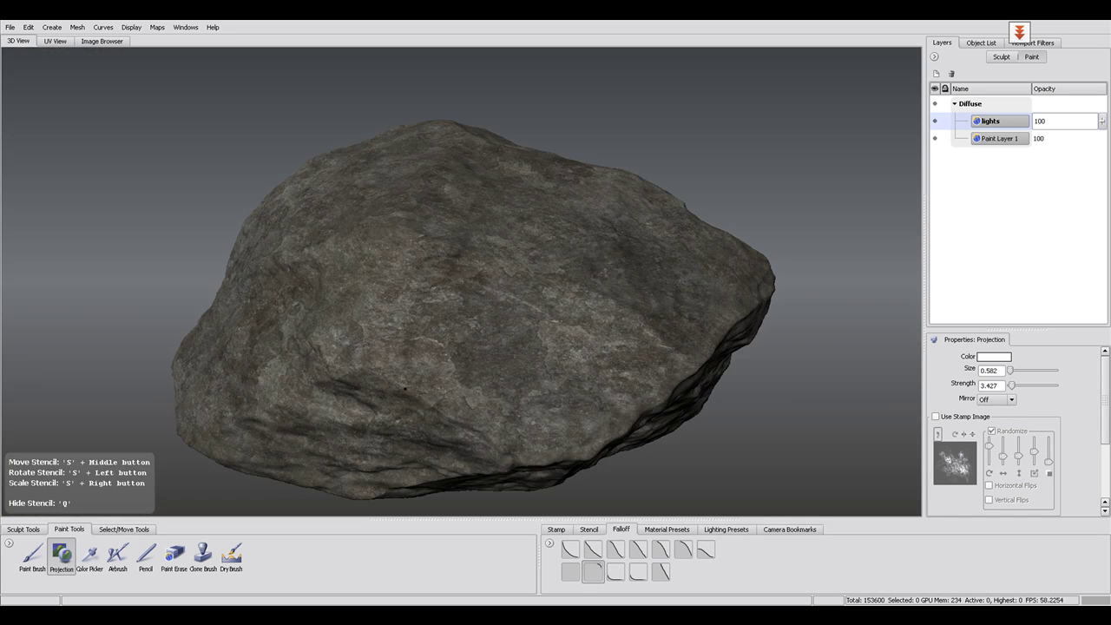
key("q")
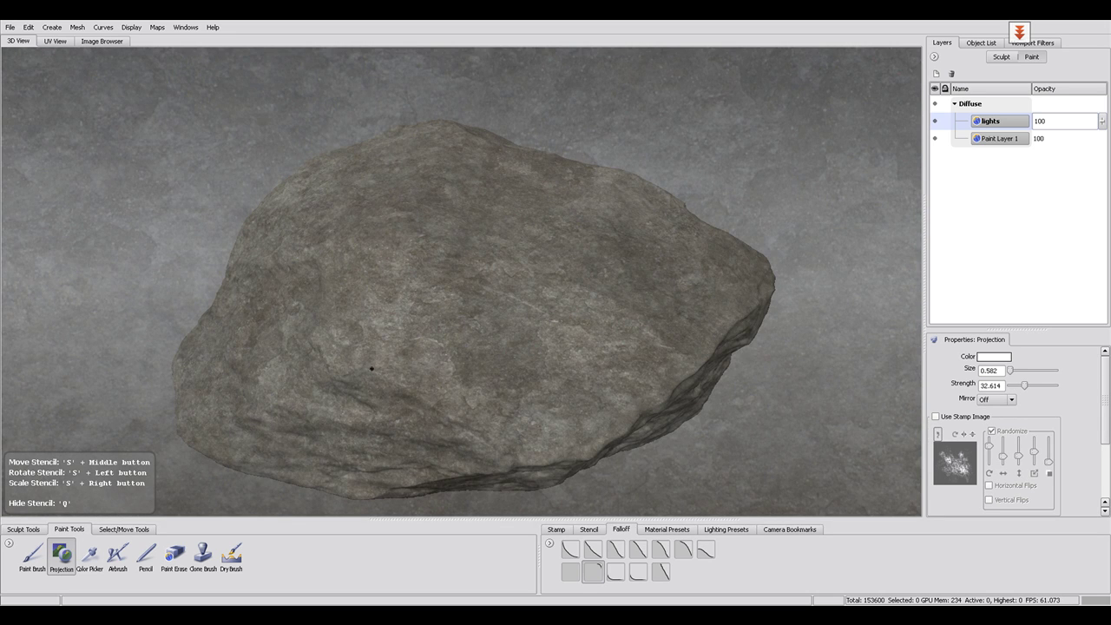
key("q")
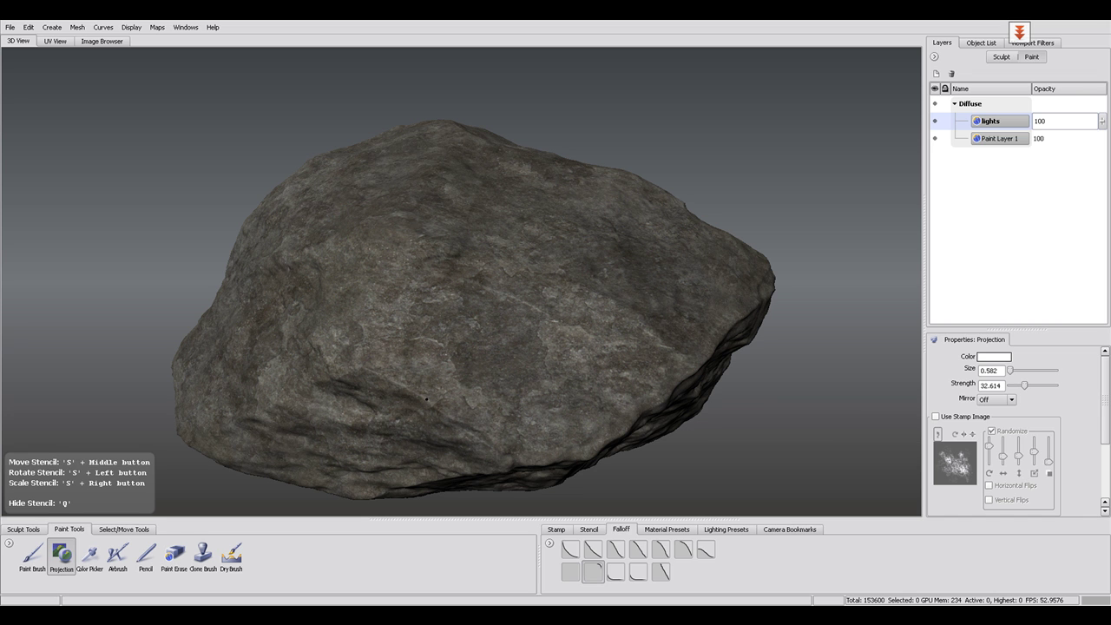
key("q")
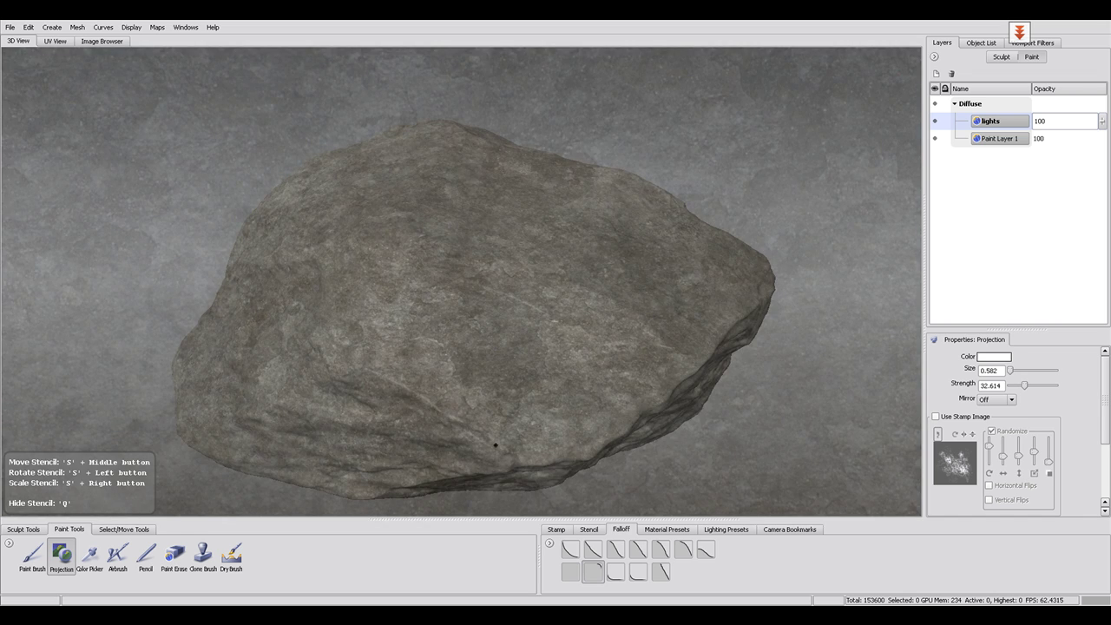
Set stone_hell_seamless.tga as the stencil and lower its visibility to 0.
left_click(103, 41)
left_click(735, 85)
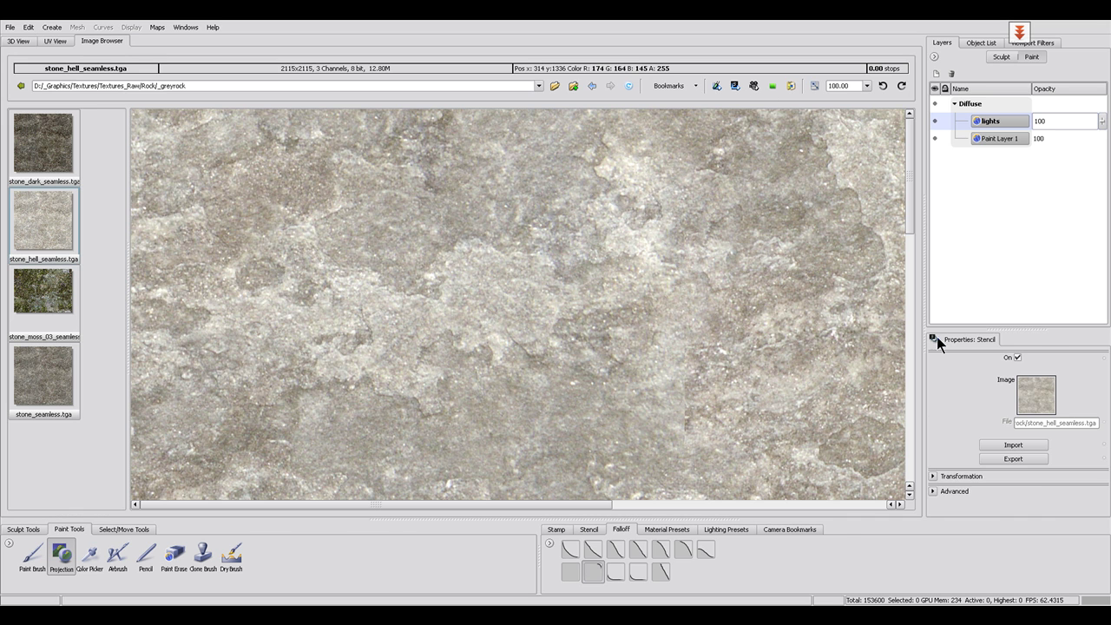
left_click(933, 491)
scroll(1033, 451, "down", 3)
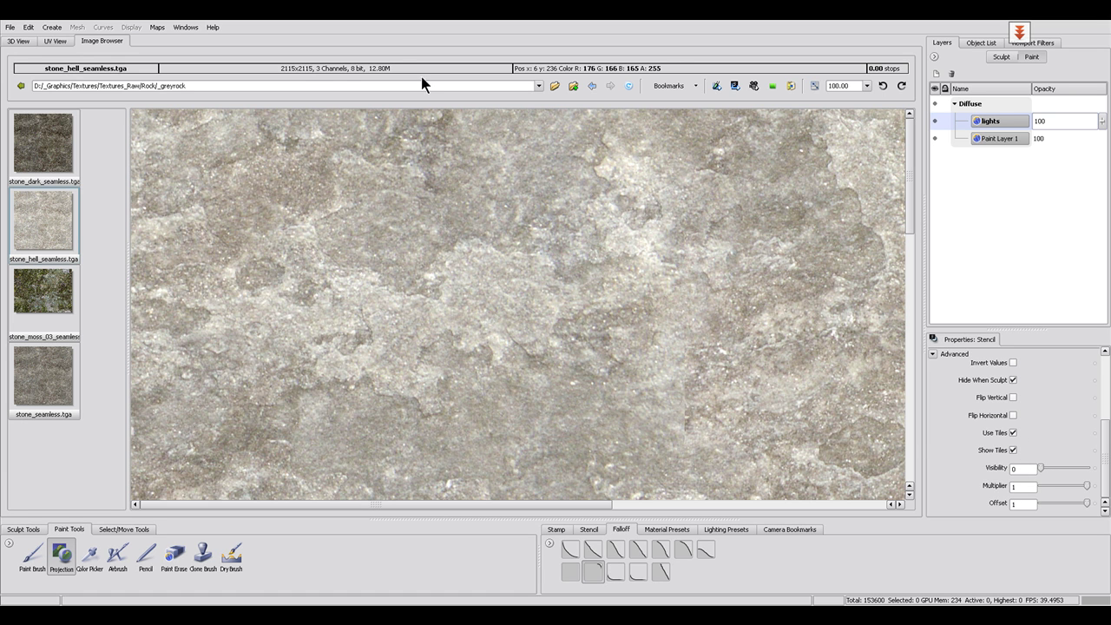
left_click(19, 41)
Paint light stone highlights along the rock's sharp ridges on the lights layer with the Projection brush.
left_click_drag(477, 321, 400, 291, "alt")
right_click_drag(399, 291, 448, 276, "alt")
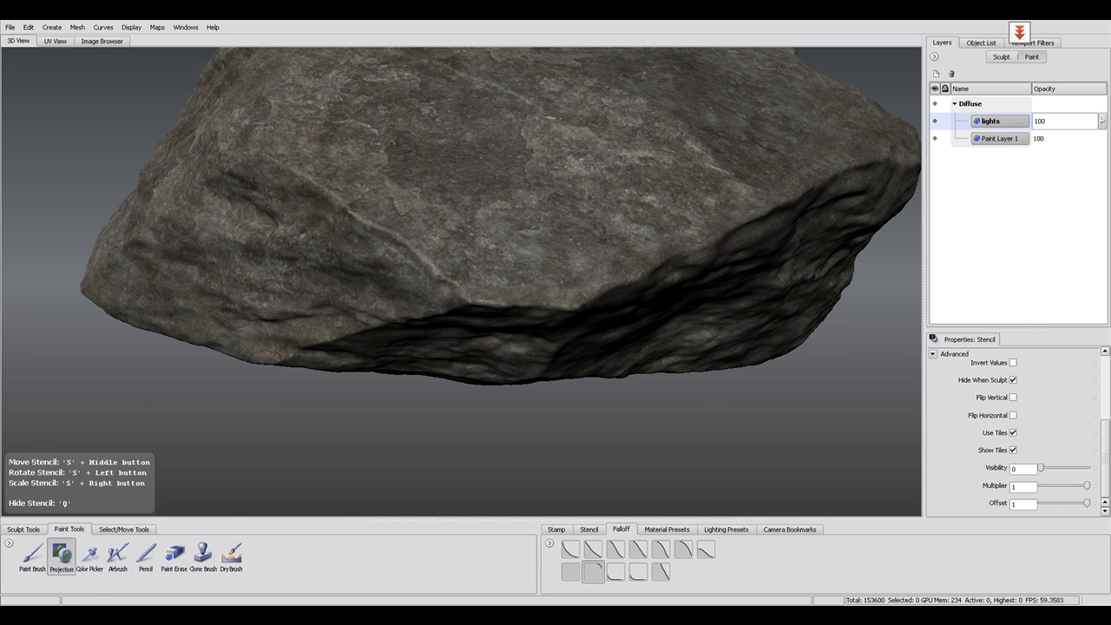
left_click_drag(583, 306, 574, 298, "alt")
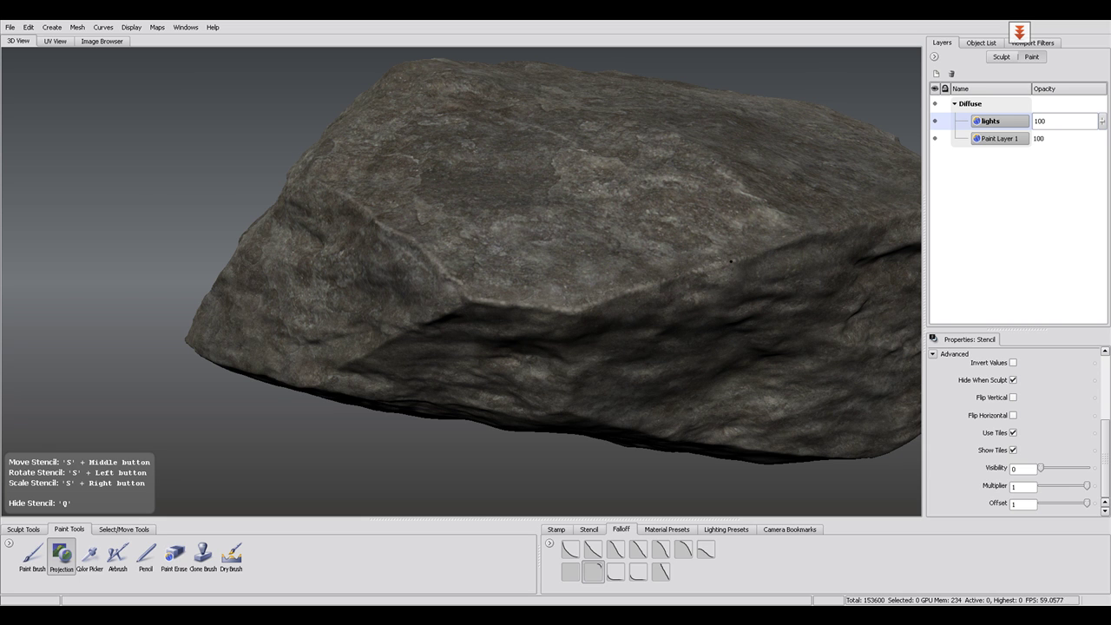
left_click(61, 556)
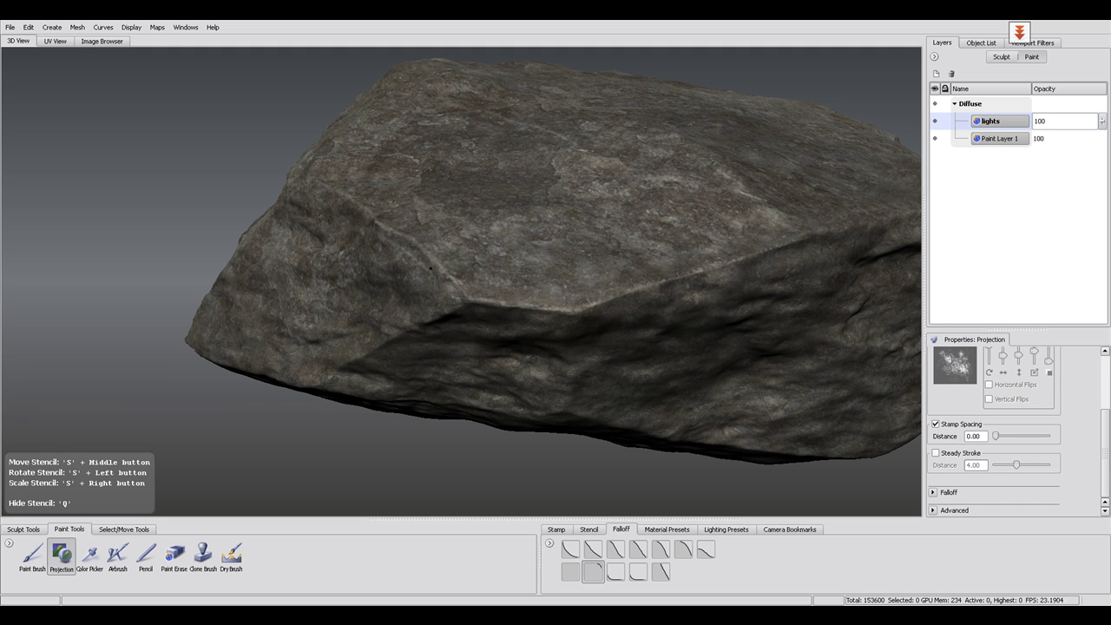
left_click_drag(408, 237, 529, 304, "alt")
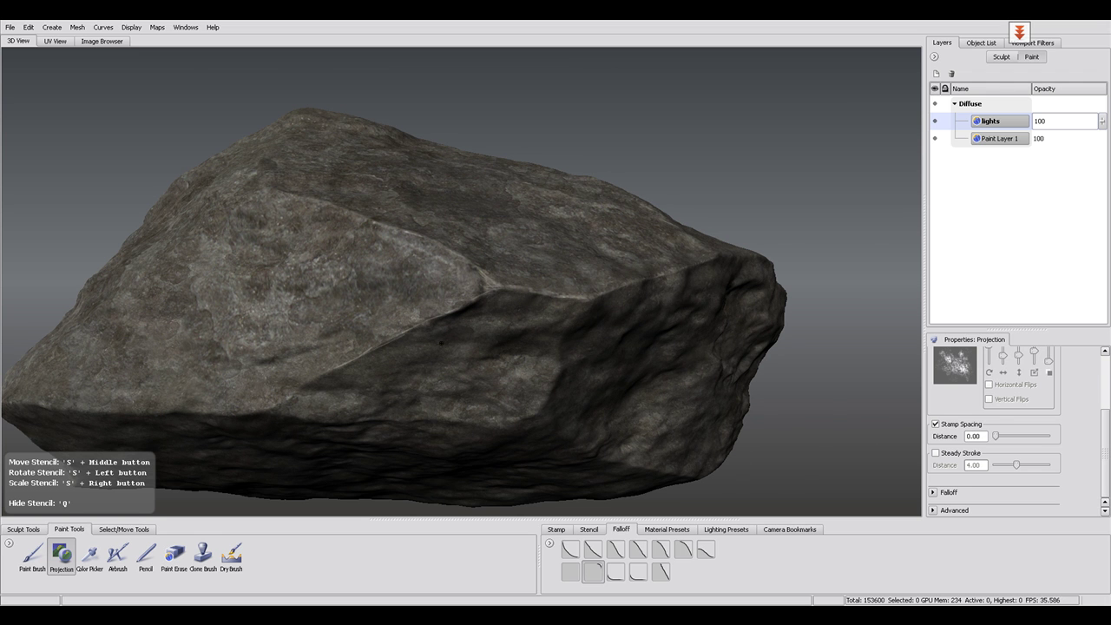
Set the brush's stamp spacing distance to 7.87 and paint light highlights along the edges on the rock's other sides.
left_click_drag(441, 342, 523, 277, "alt")
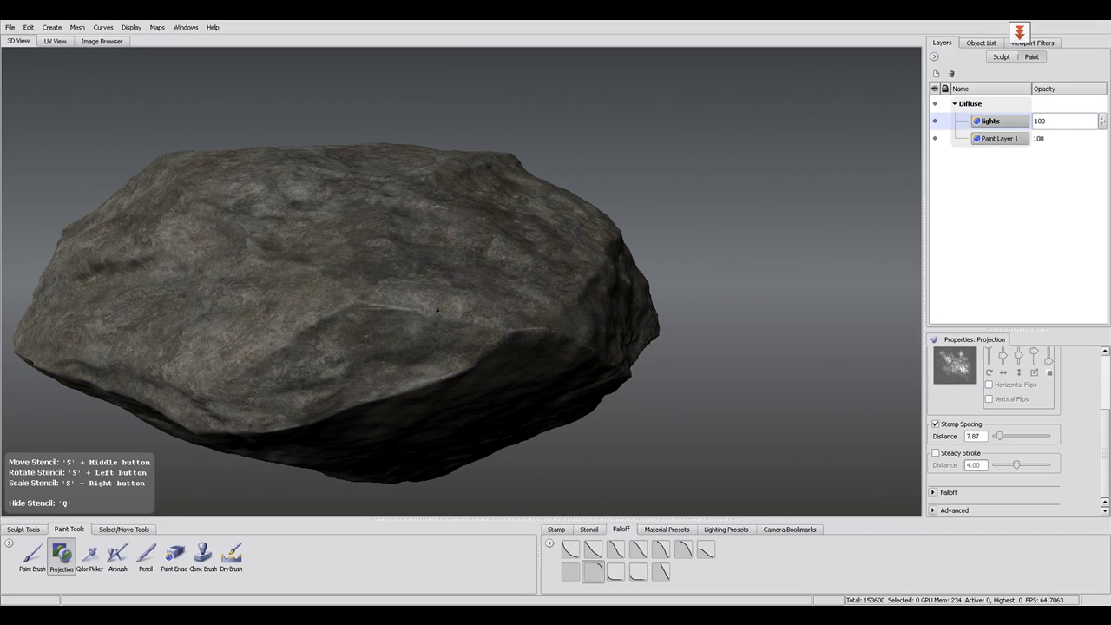
left_click_drag(485, 323, 356, 297, "alt")
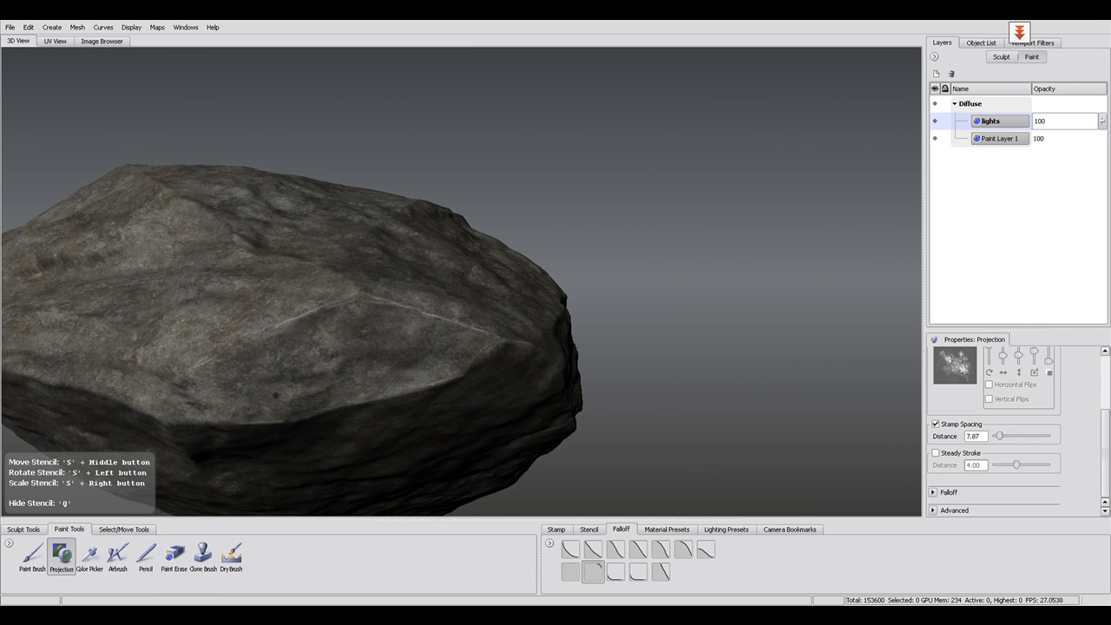
left_click_drag(275, 396, 434, 338, "alt")
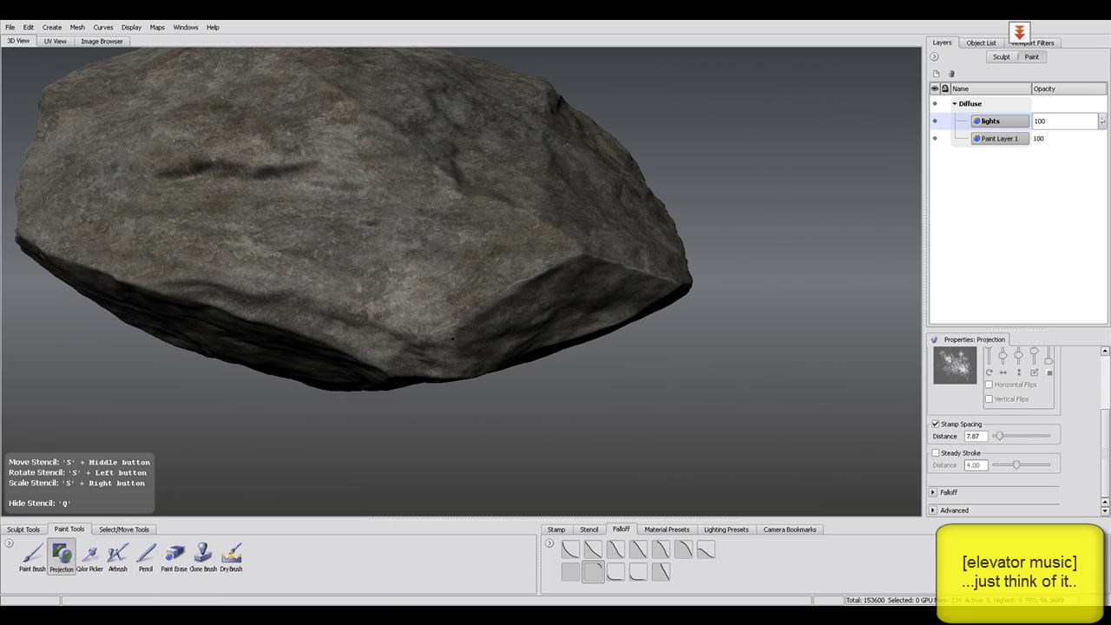
left_click_drag(451, 361, 451, 354, "alt")
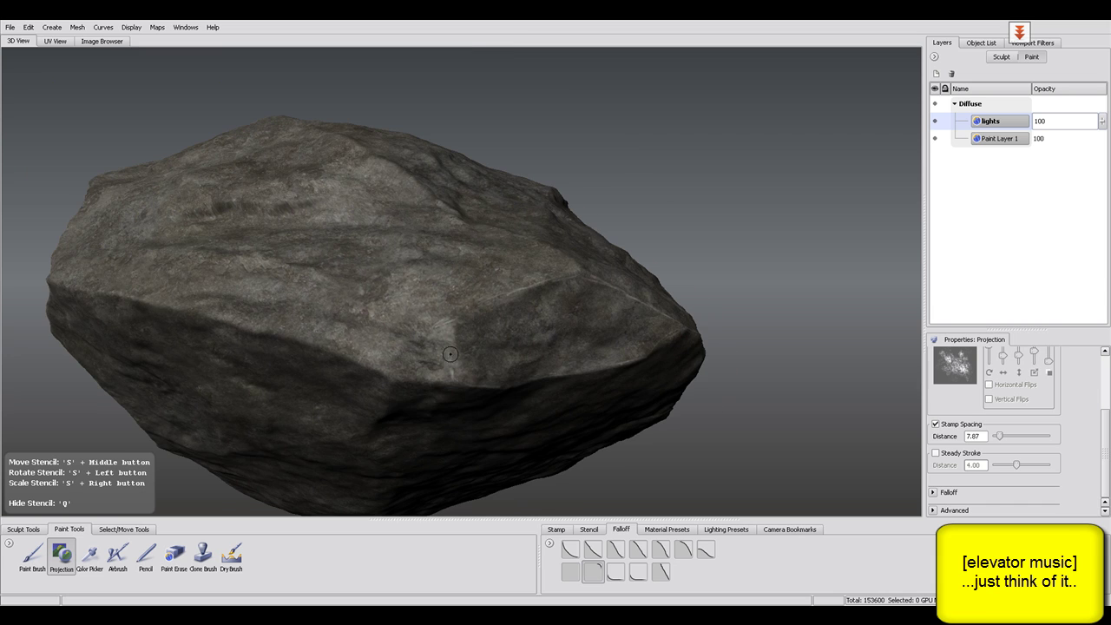
left_click_drag(347, 317, 477, 338)
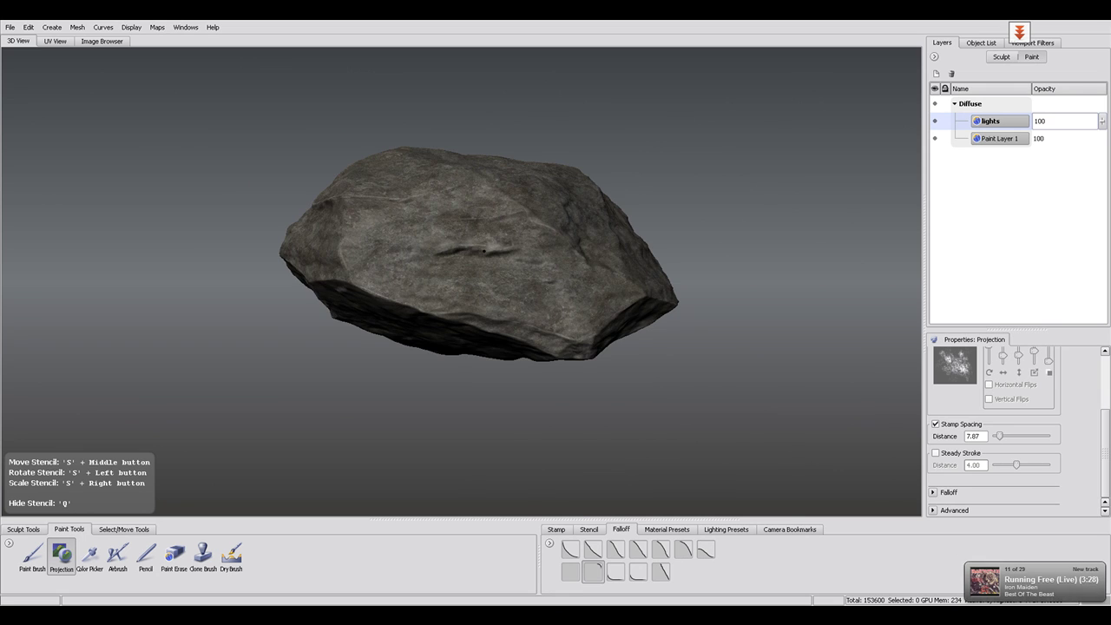
Set stone_dark_seamless.tga as the stencil image.
left_click(89, 42)
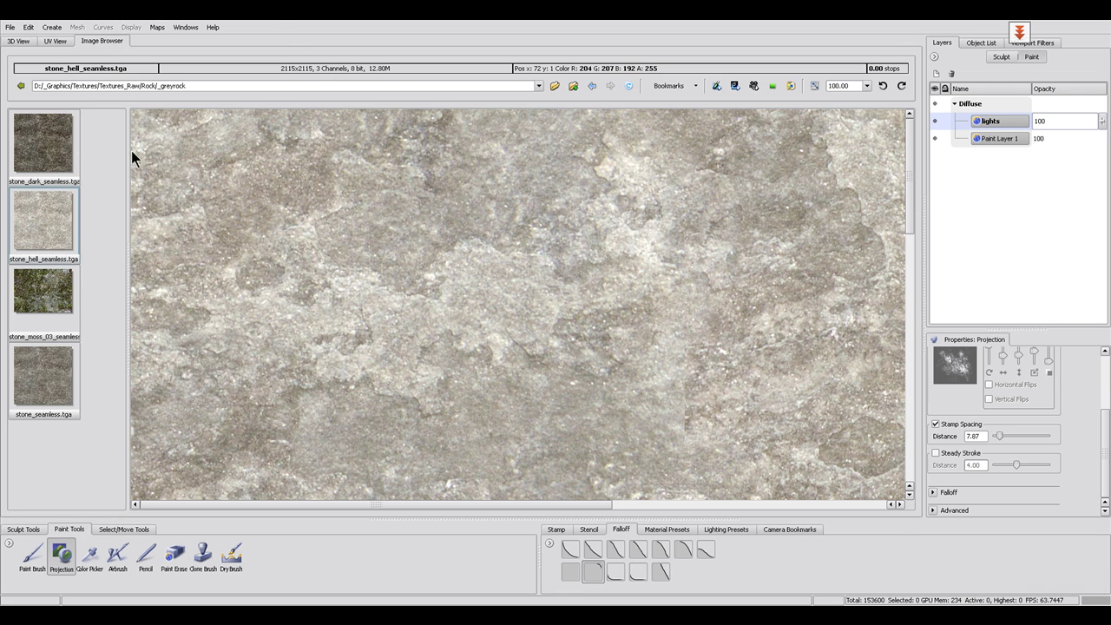
left_click(42, 145)
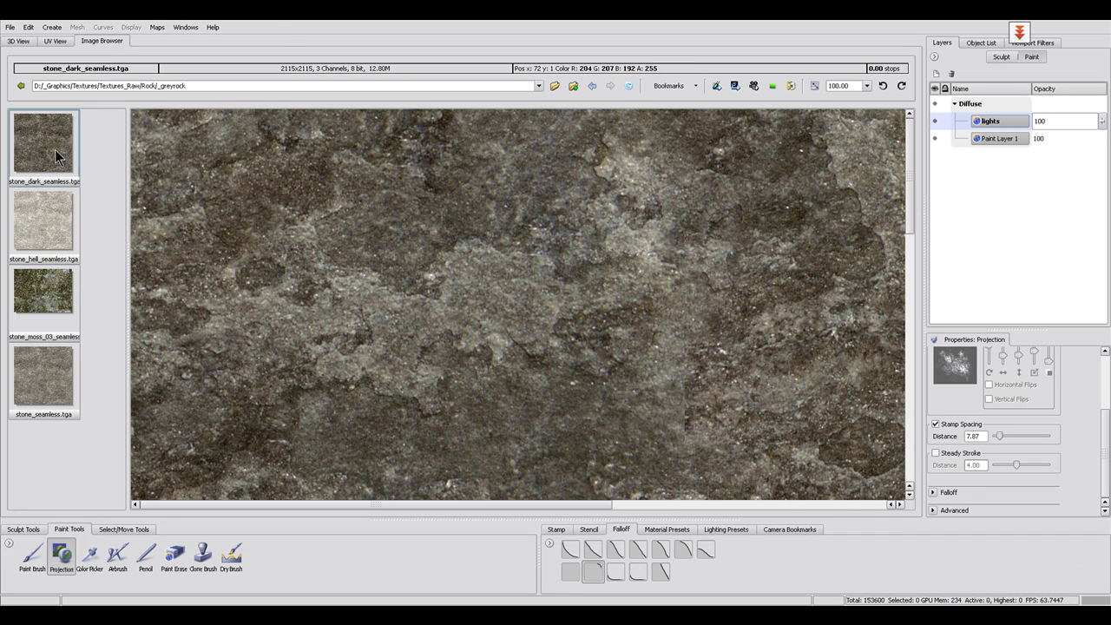
left_click(735, 86)
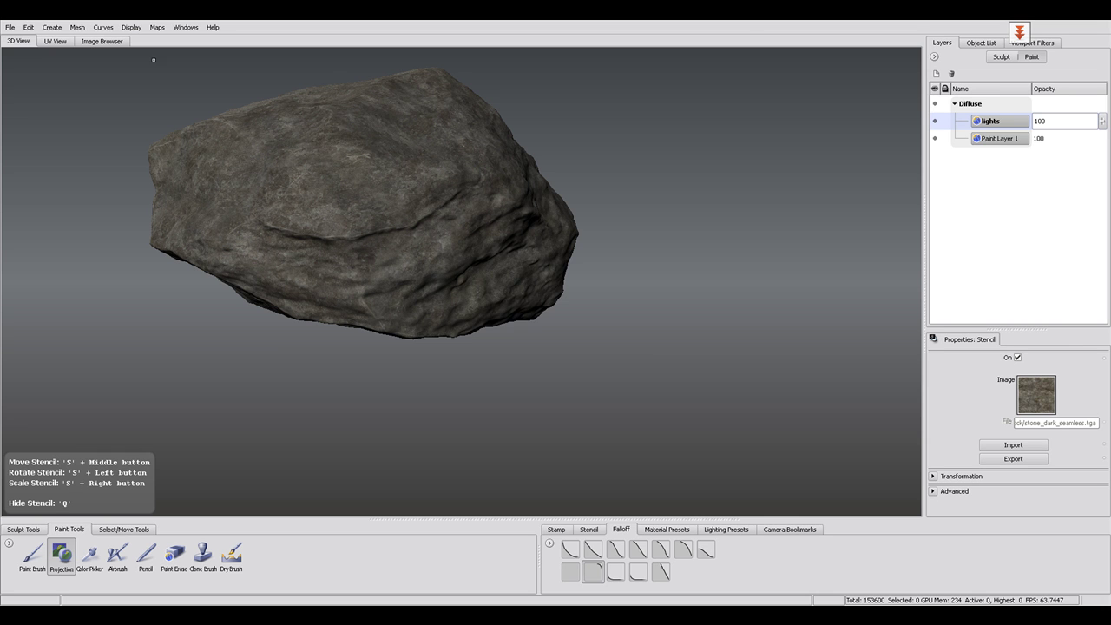
Create a 4096 diffuse paint layer named darks, saved as Targa [8 bit, RGBA].
left_click(936, 73)
left_click(625, 292)
left_click(573, 335)
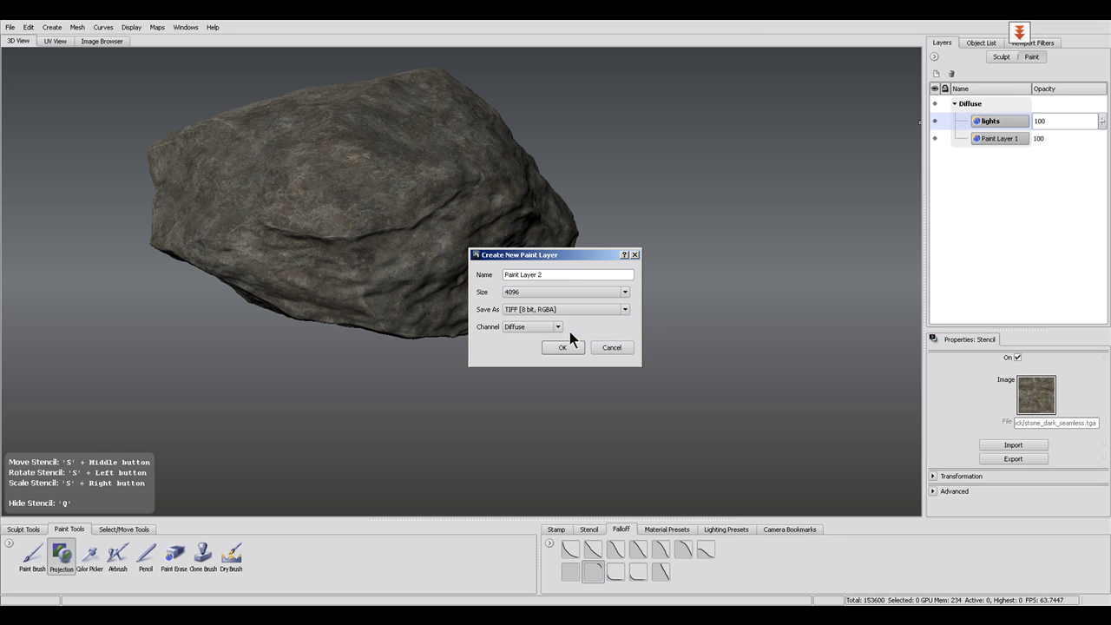
left_click(573, 309)
left_click(546, 323)
triple_click(556, 278)
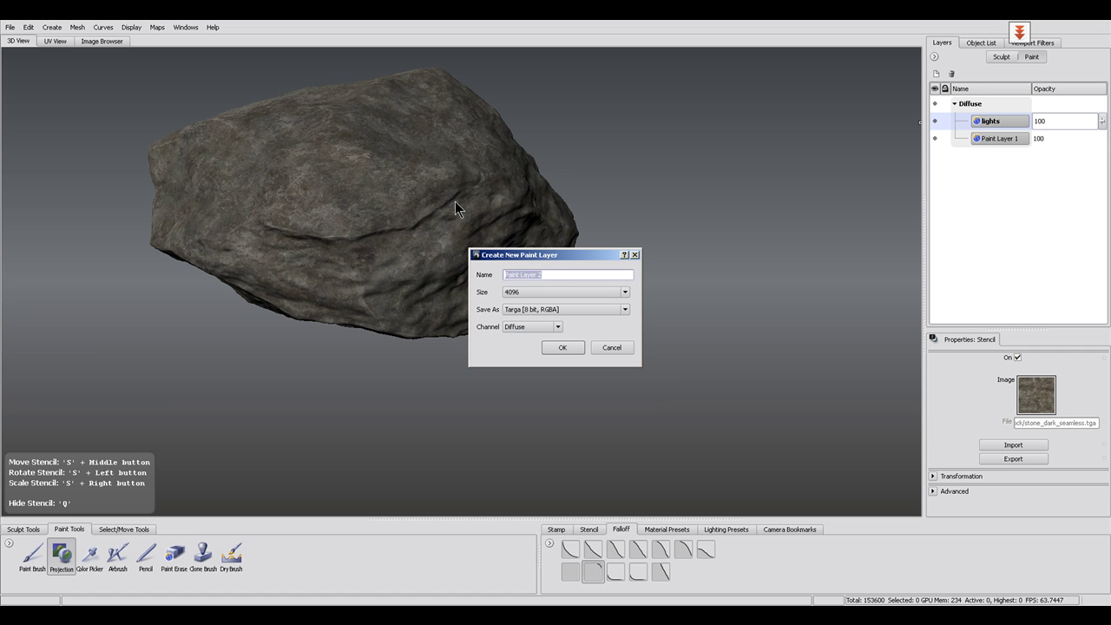
type("darks")
Project the dark stone texture into the rock's crevices and recessed areas all around on the darks layer.
left_click_drag(521, 235, 380, 215, "alt")
middle_click_drag(423, 215, 503, 227, "alt")
left_click_drag(502, 227, 489, 247, "alt")
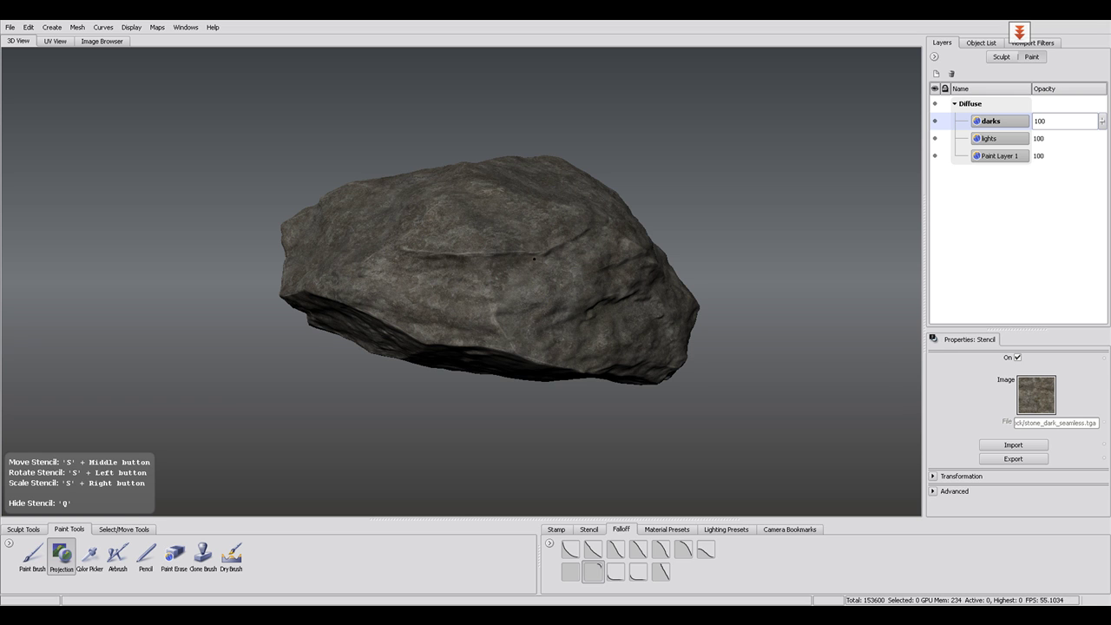
right_click_drag(534, 258, 602, 268, "alt")
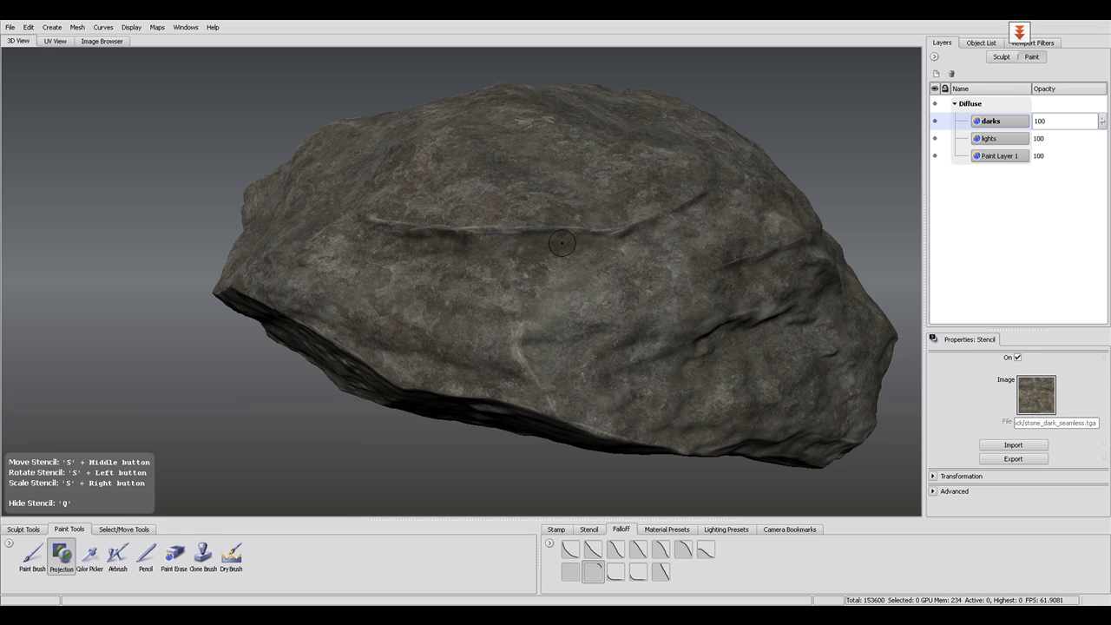
key("m")
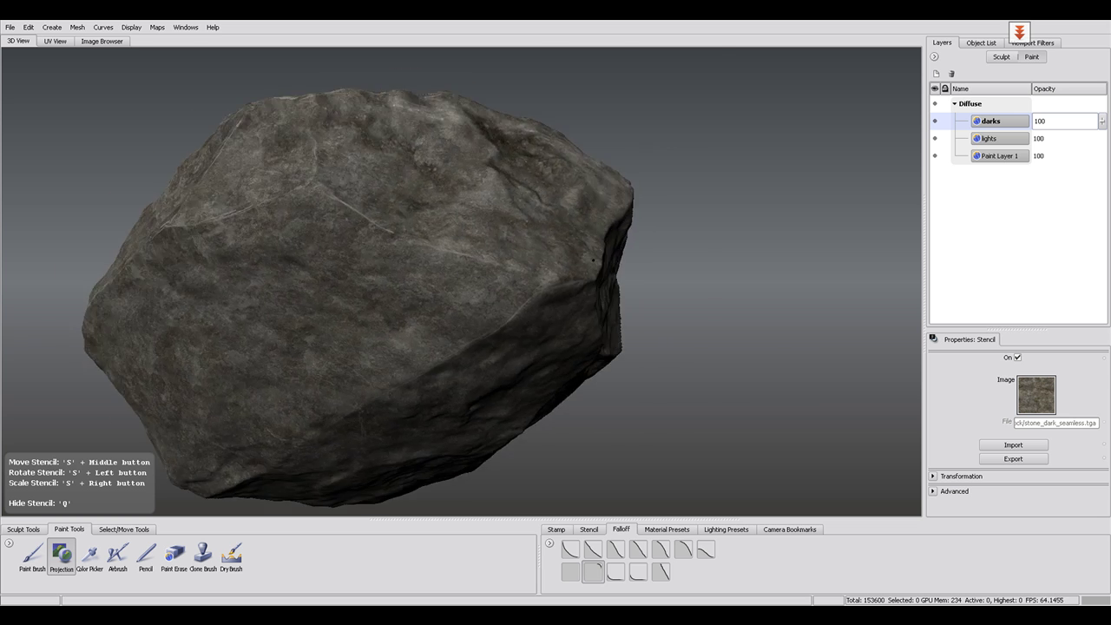
left_click_drag(593, 261, 408, 296, "alt")
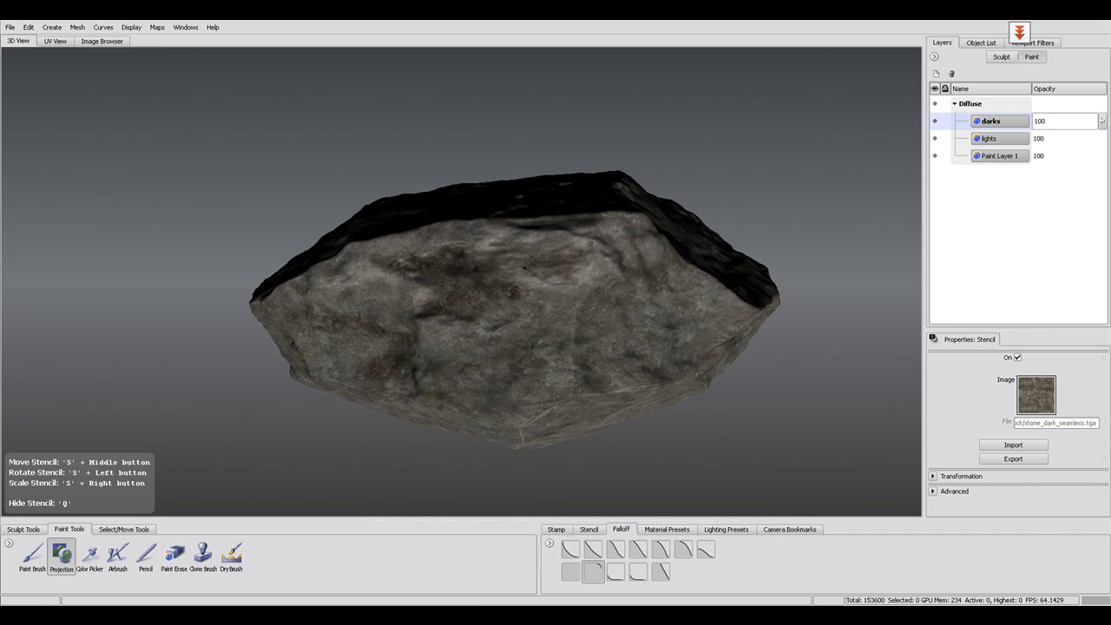
left_click_drag(480, 252, 868, 299, "alt")
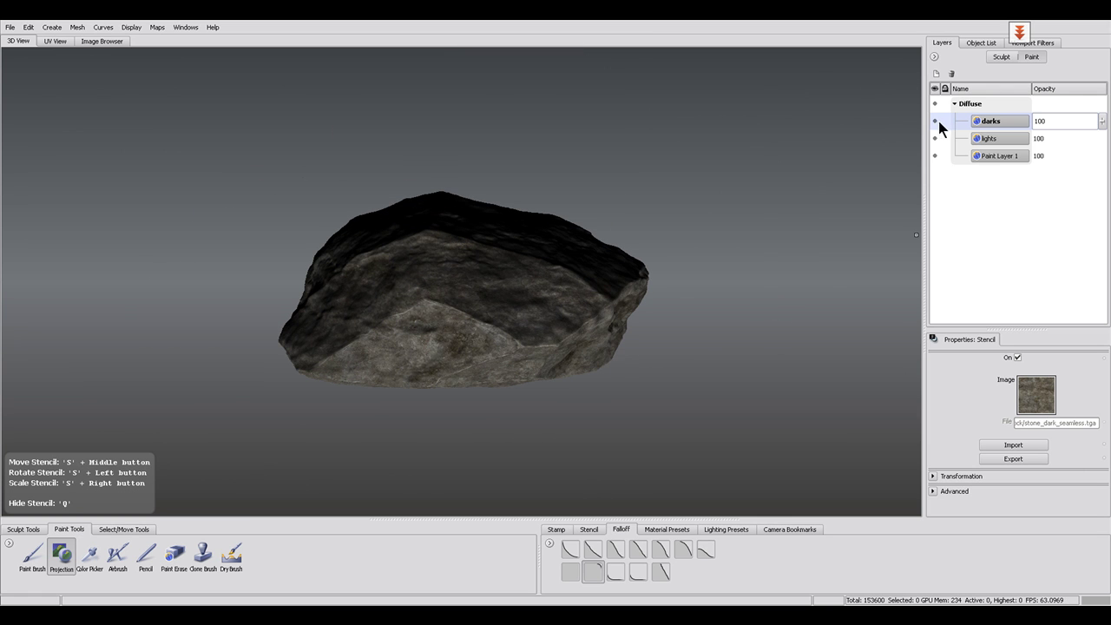
Merge the lights and Paint Layer 1 layers with darks hidden, and merge the restored darks layer into the result.
left_click(936, 121)
right_click(995, 138)
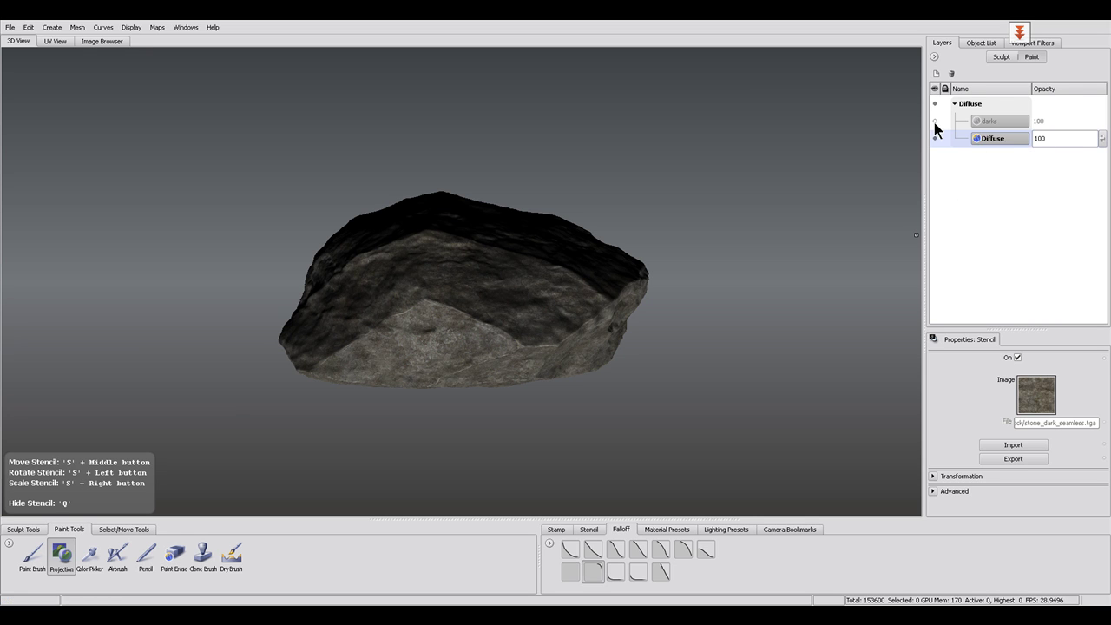
left_click(935, 121)
right_click(997, 122)
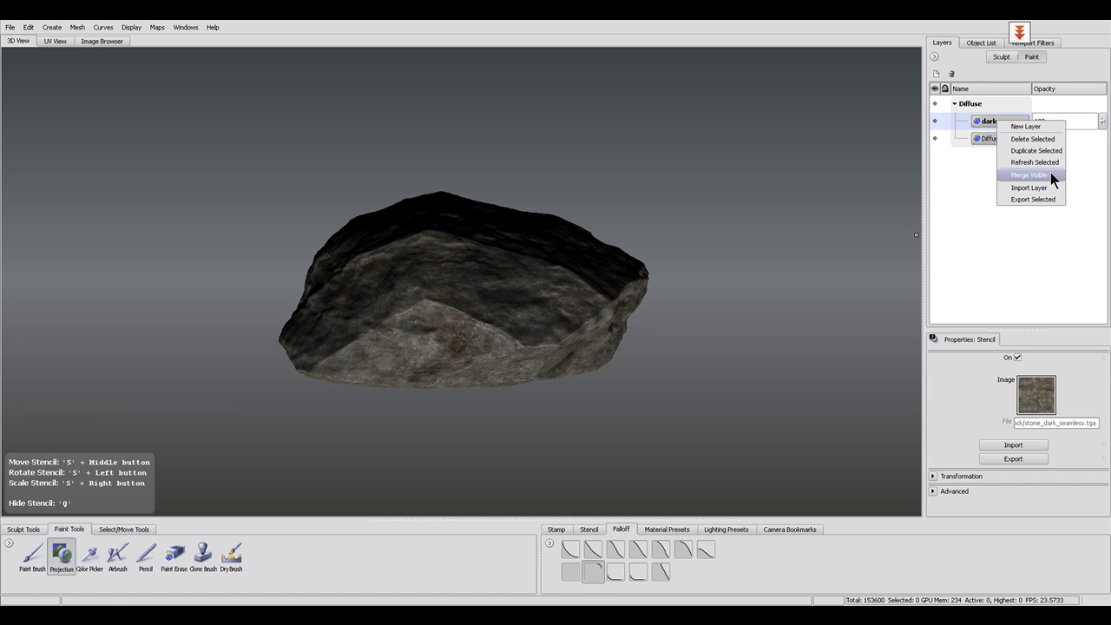
left_click(1050, 173)
Export the merged Diffuse paint layer as Rock_Diffuse_01.tga.
right_click(999, 121)
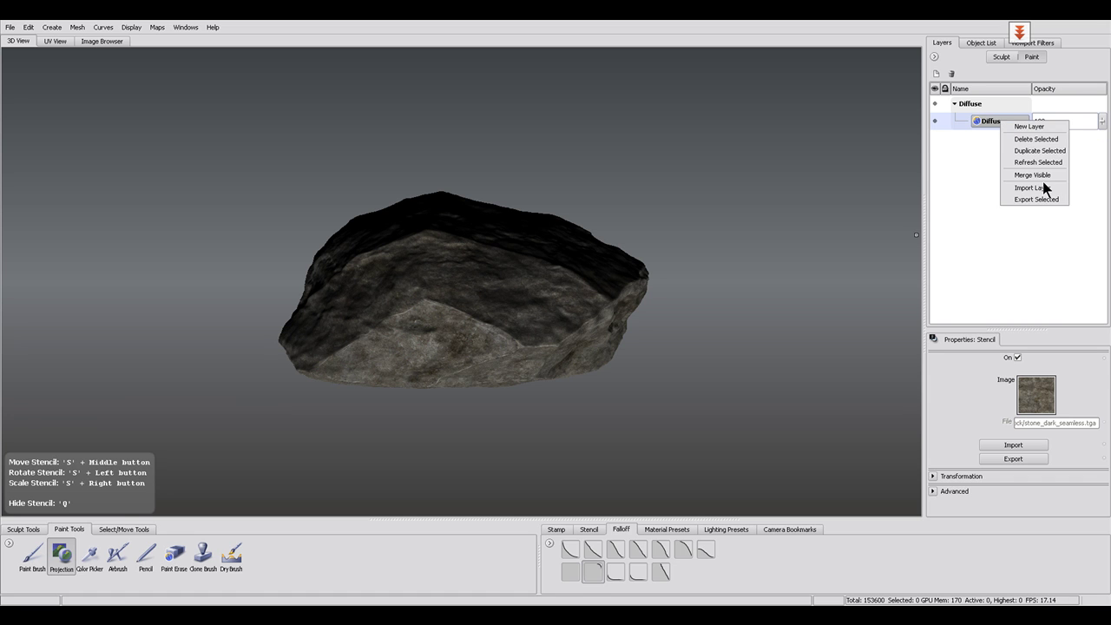
left_click(1051, 197)
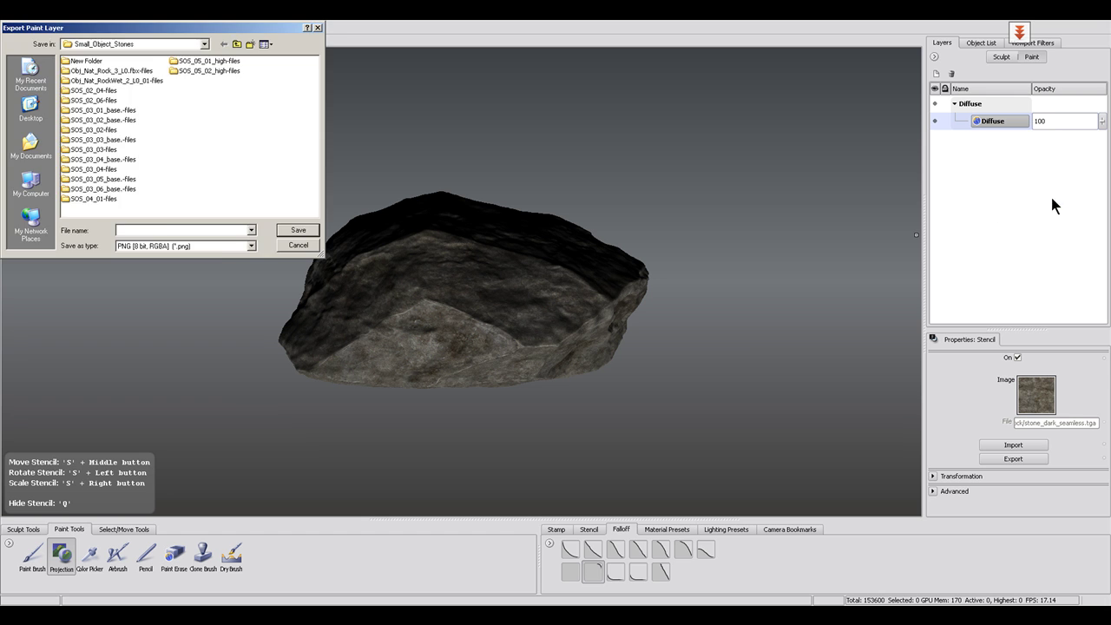
key("Return")
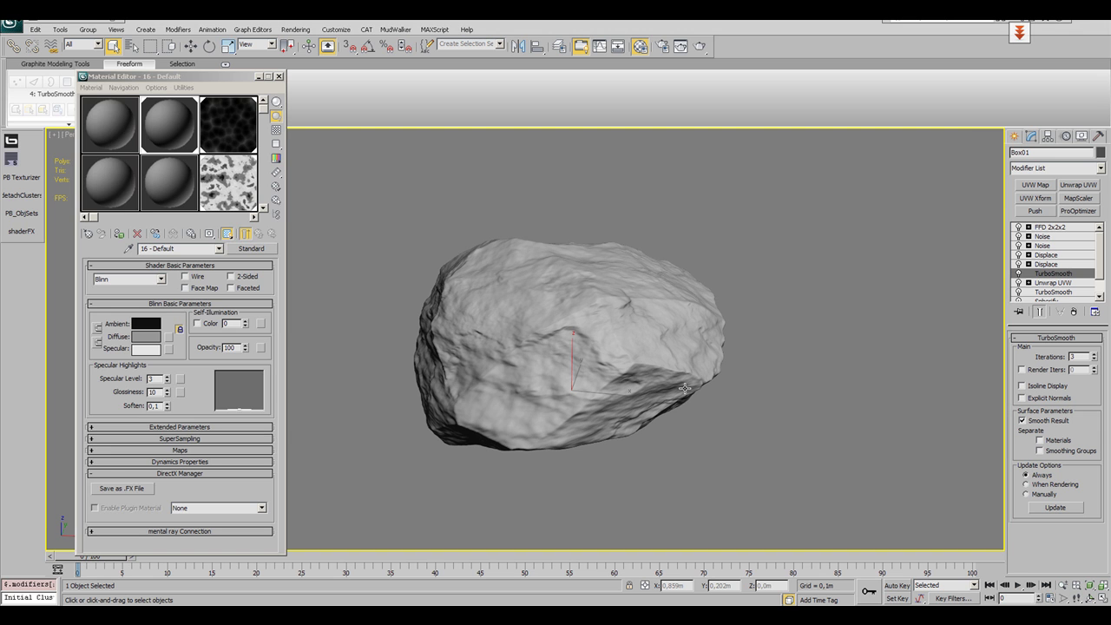
Switch to 3ds Max and set the rock's upper TurboSmooth modifier to 4 iterations.
mouse_move(686, 386)
middle_mouse_down("alt")
mouse_move(655, 387)
mouse_move(684, 396)
mouse_move(672, 393)
middle_mouse_up("alt")
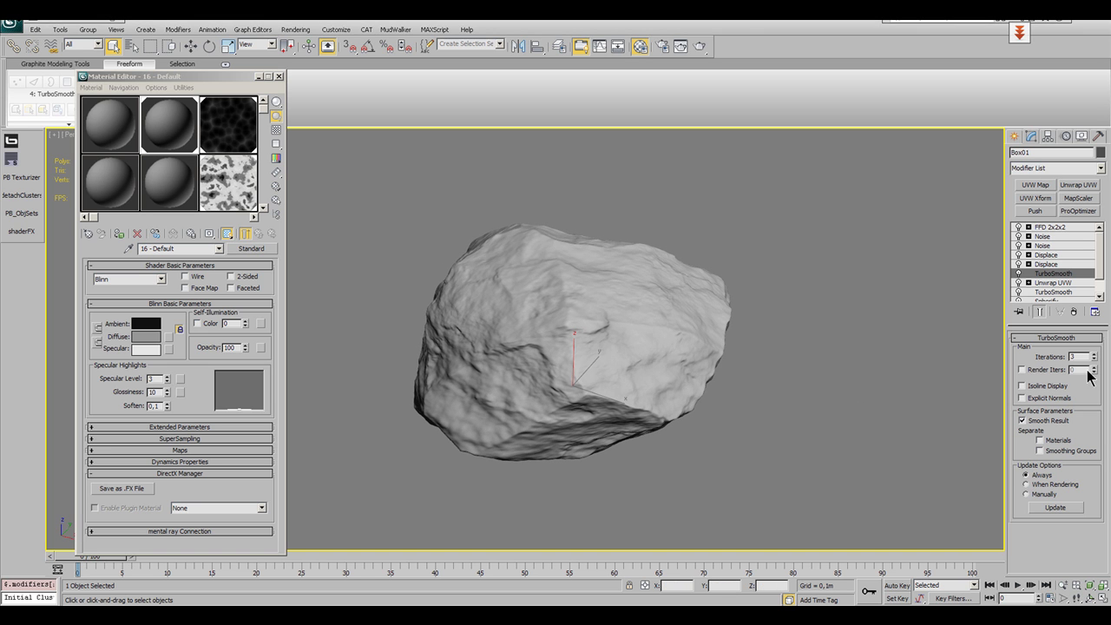
left_click(1095, 354)
middle_click_drag(575, 401, 660, 392, "alt")
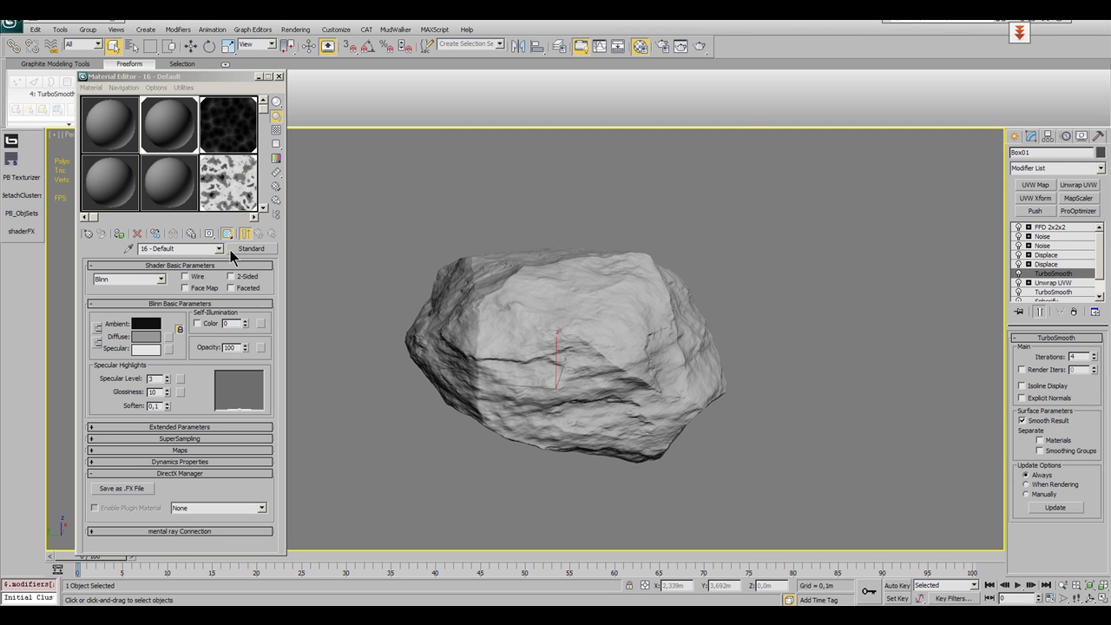
Load Rock_Diffuse_01.tga as a Bitmap in the material's diffuse slot, checking the full-size image before opening it.
left_click(169, 337)
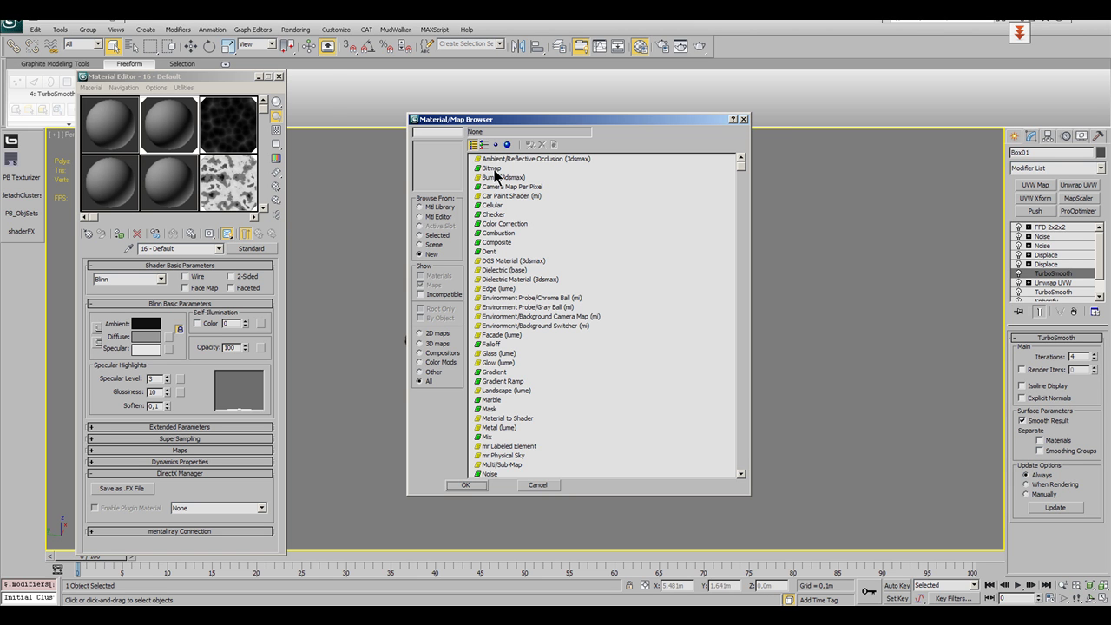
double_click(493, 170)
left_click(28, 244)
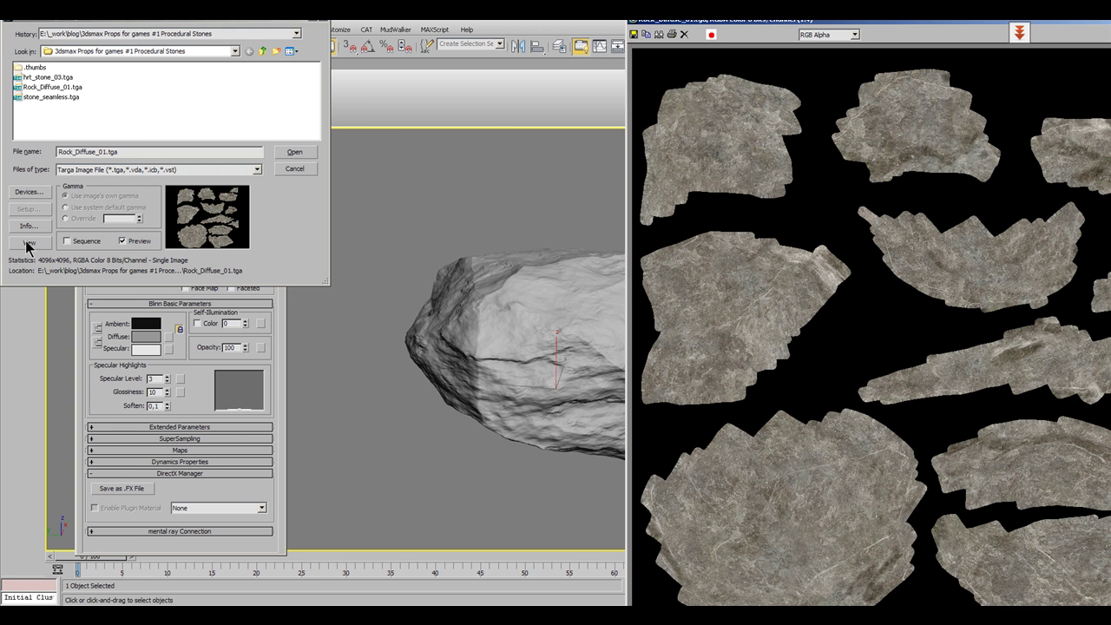
left_click_drag(755, 20, 358, 11)
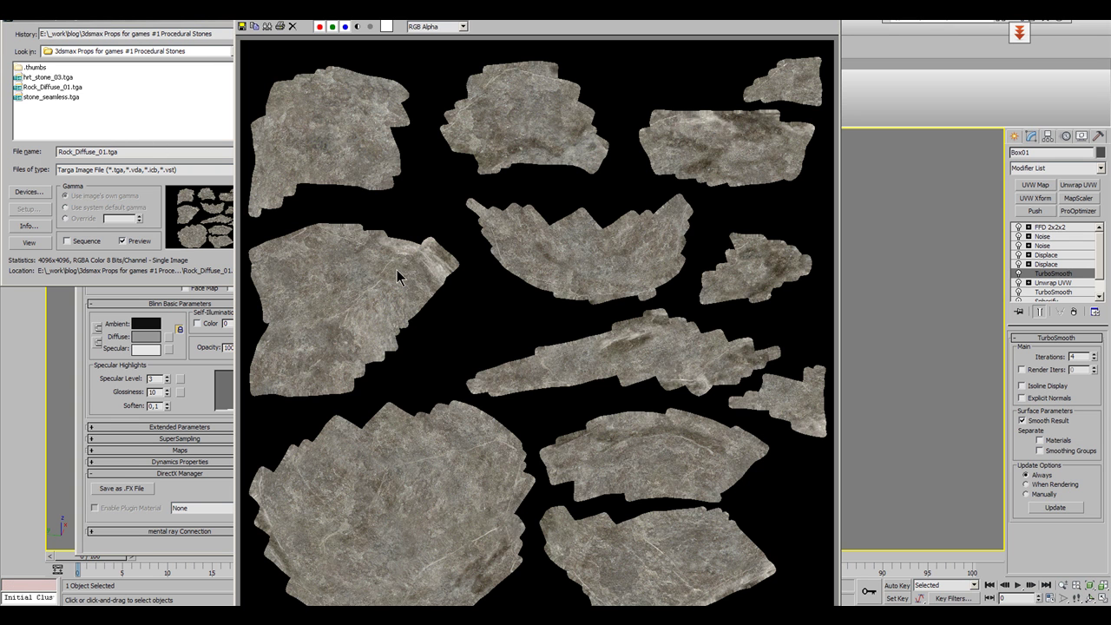
scroll(633, 248, "up", 6)
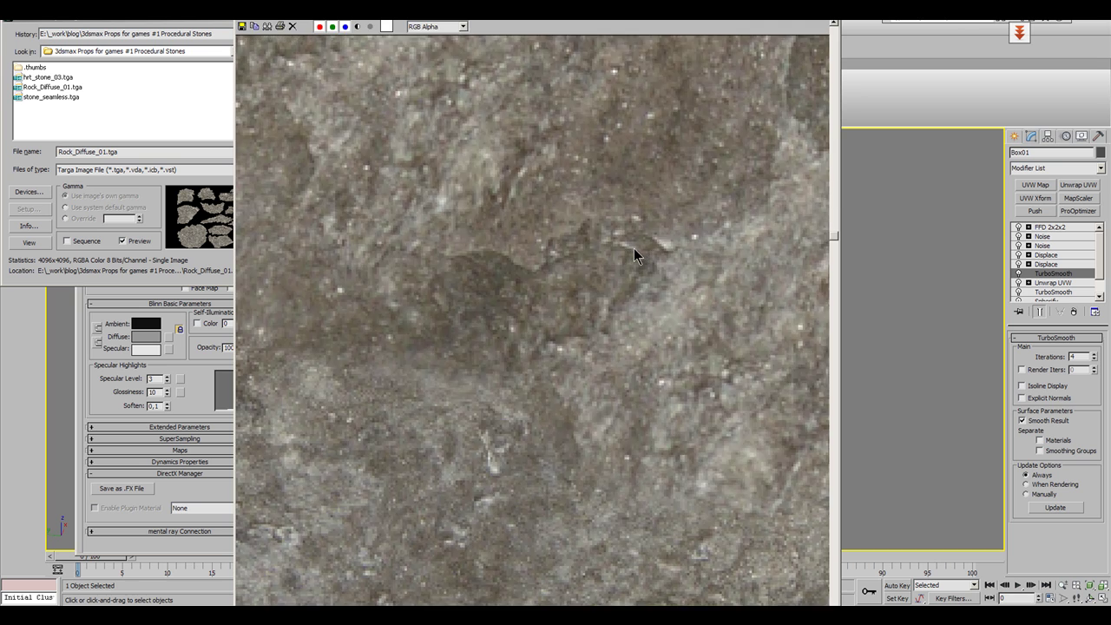
scroll(633, 248, "down", 6)
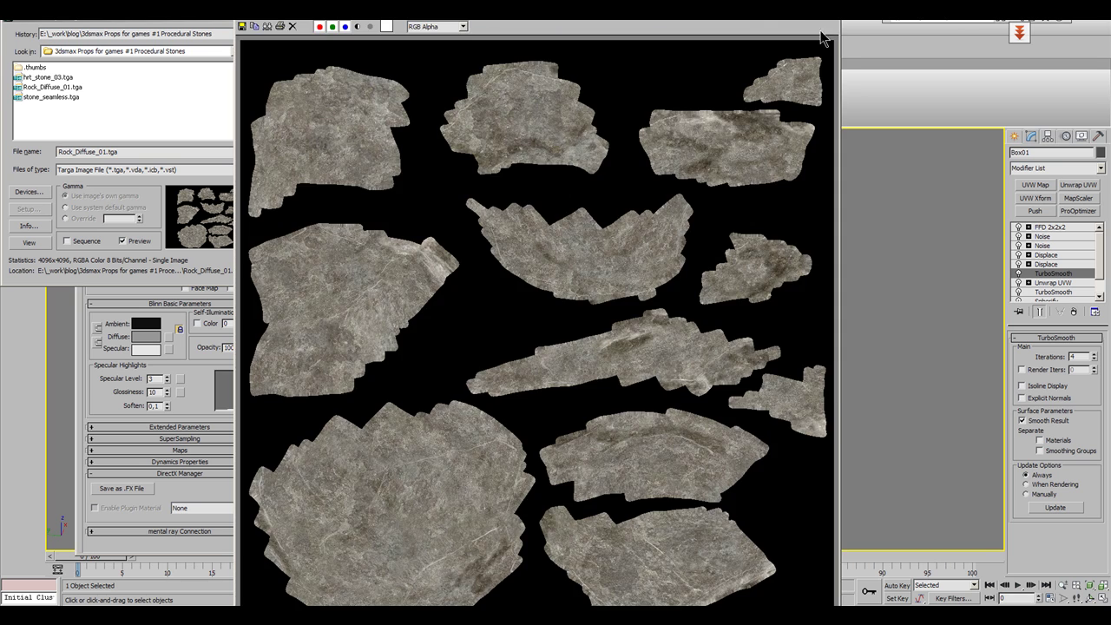
left_click(828, 13)
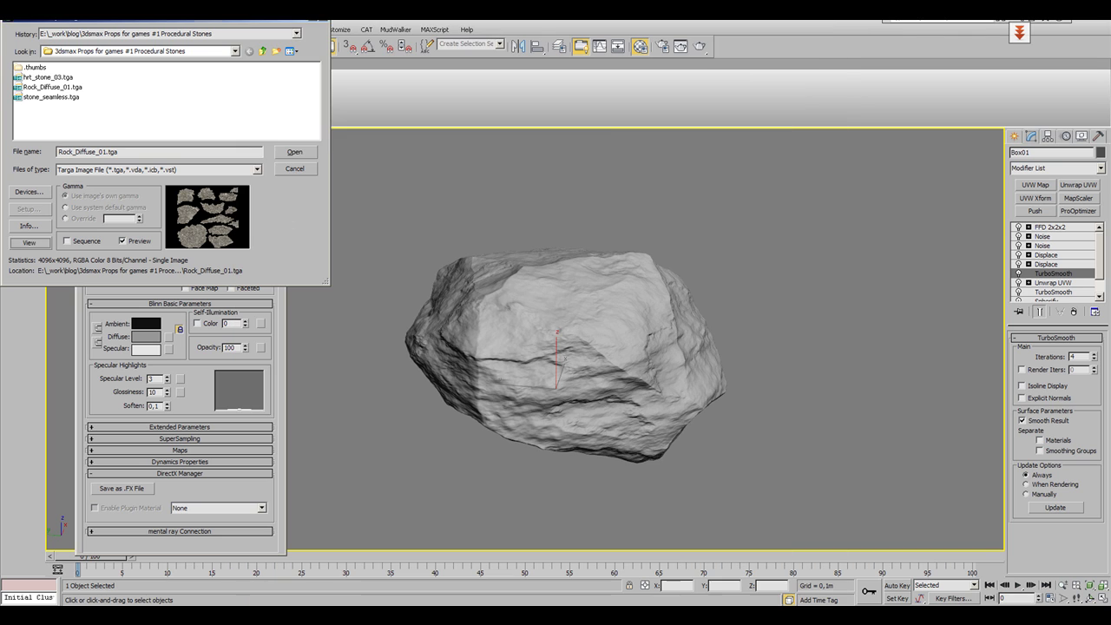
left_click(308, 152)
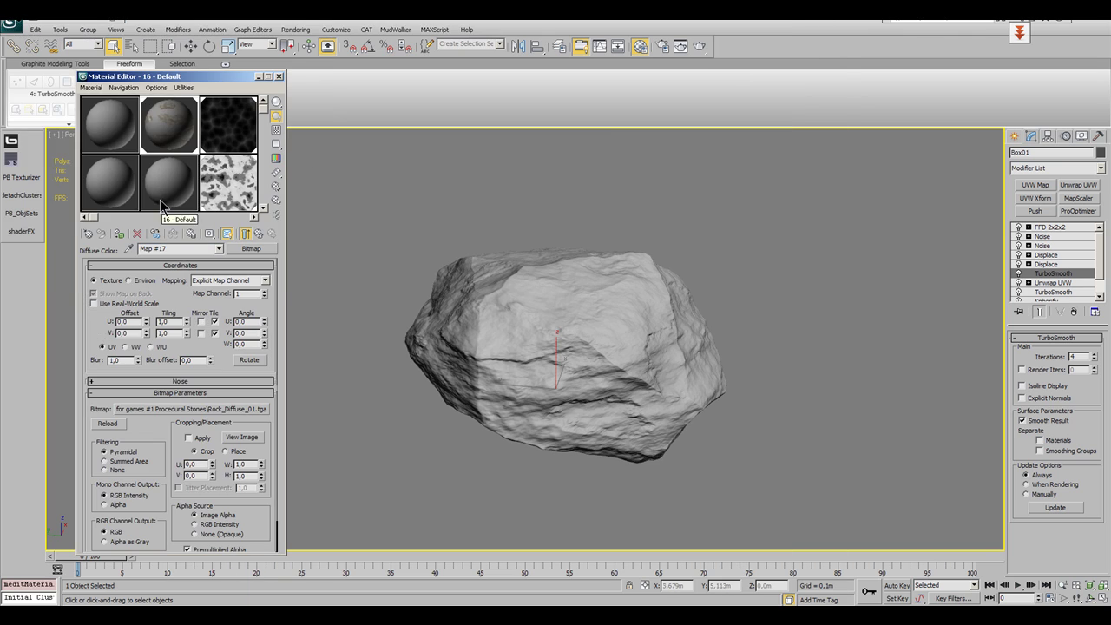
Assign the textured material to the selected rock and inspect its surface up close and from several sides.
left_click(119, 234)
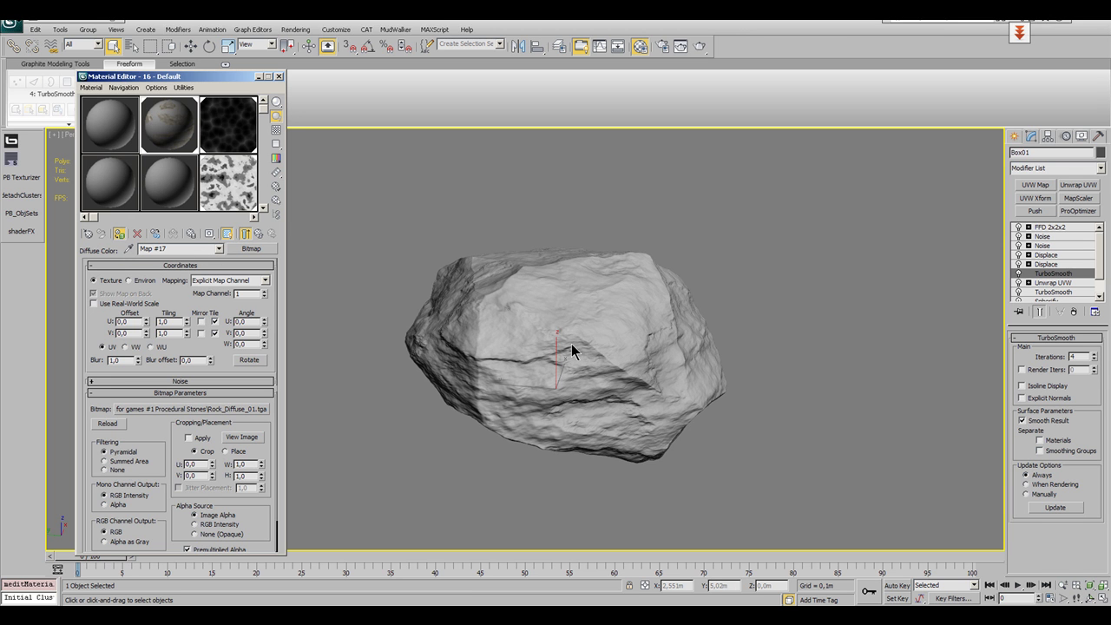
middle_click_drag(572, 350, 802, 330, "alt")
scroll(595, 344, "up", 10)
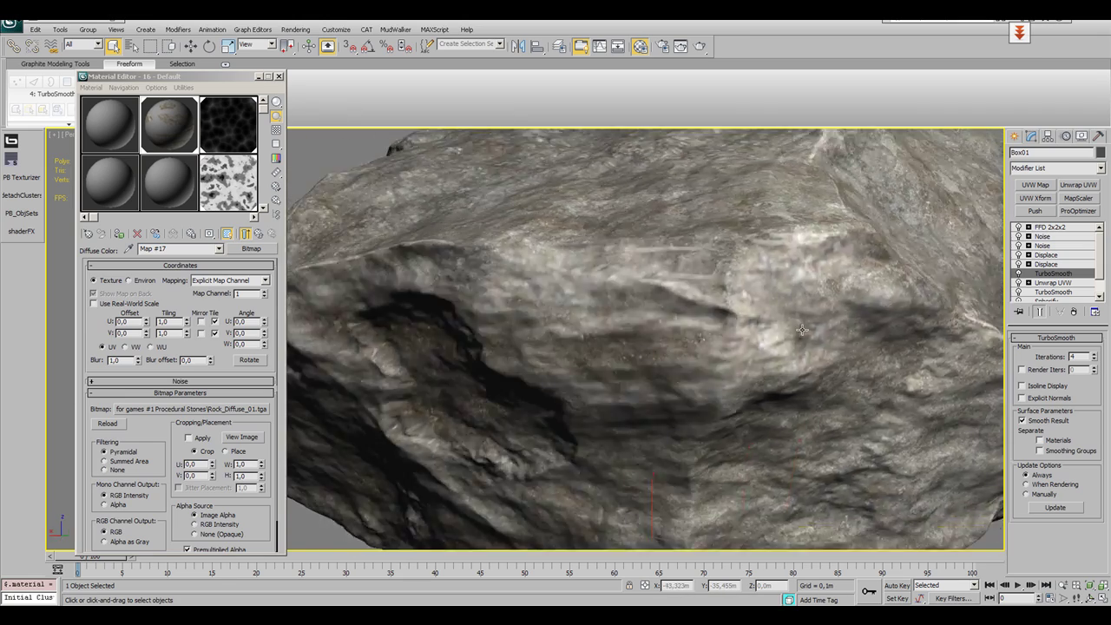
scroll(802, 330, "down", 10)
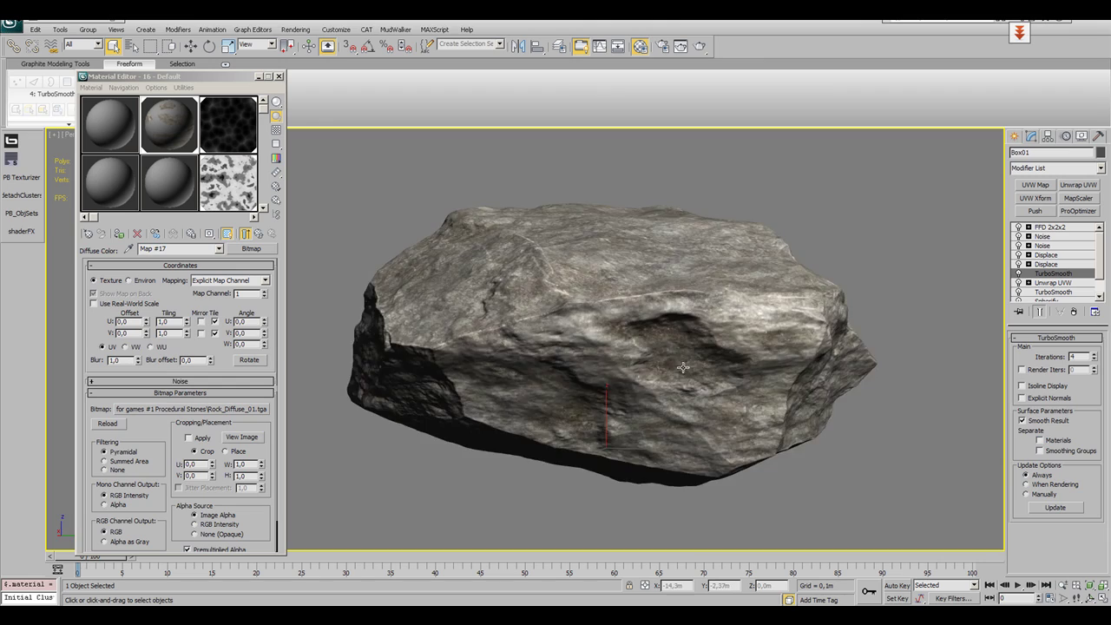
middle_click_drag(683, 367, 628, 262, "alt")
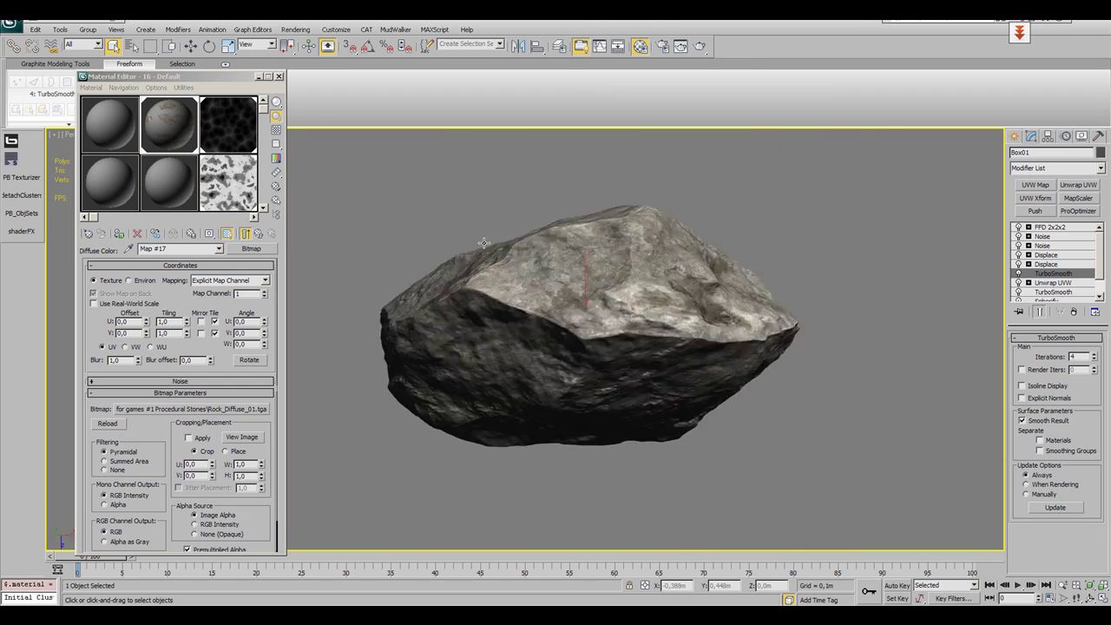
middle_click_drag(594, 308, 648, 408, "alt")
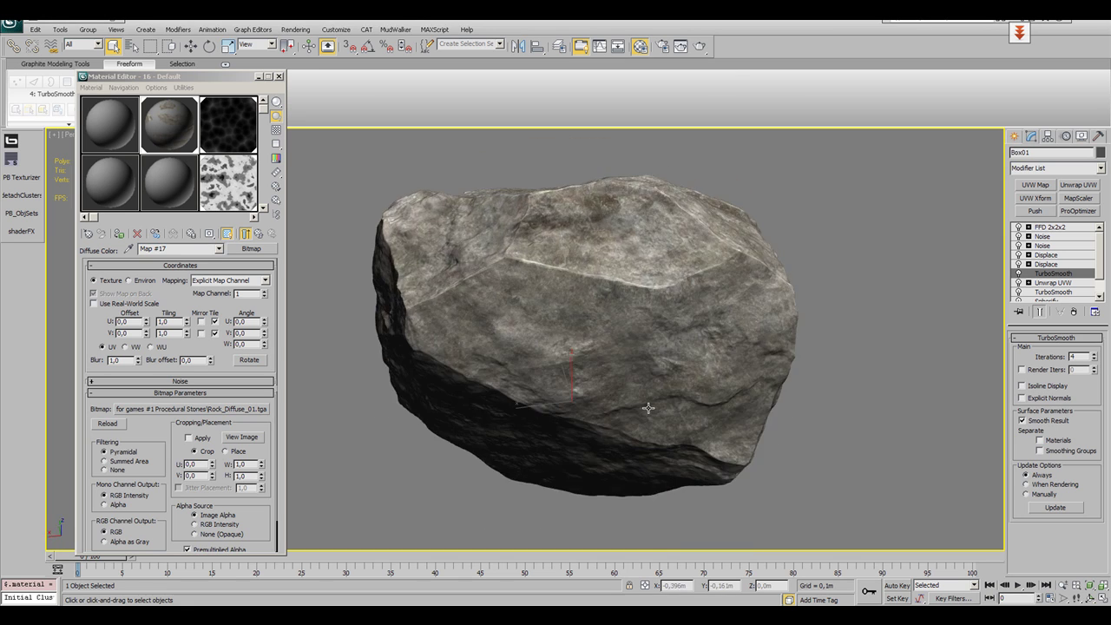
middle_click_drag(495, 469, 451, 512, "alt")
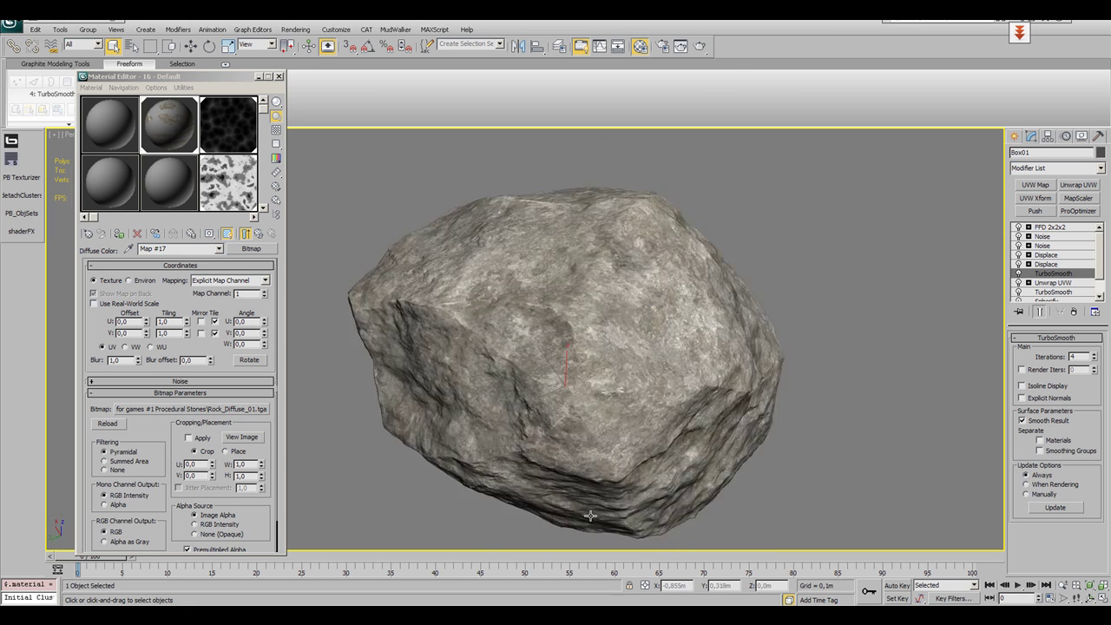